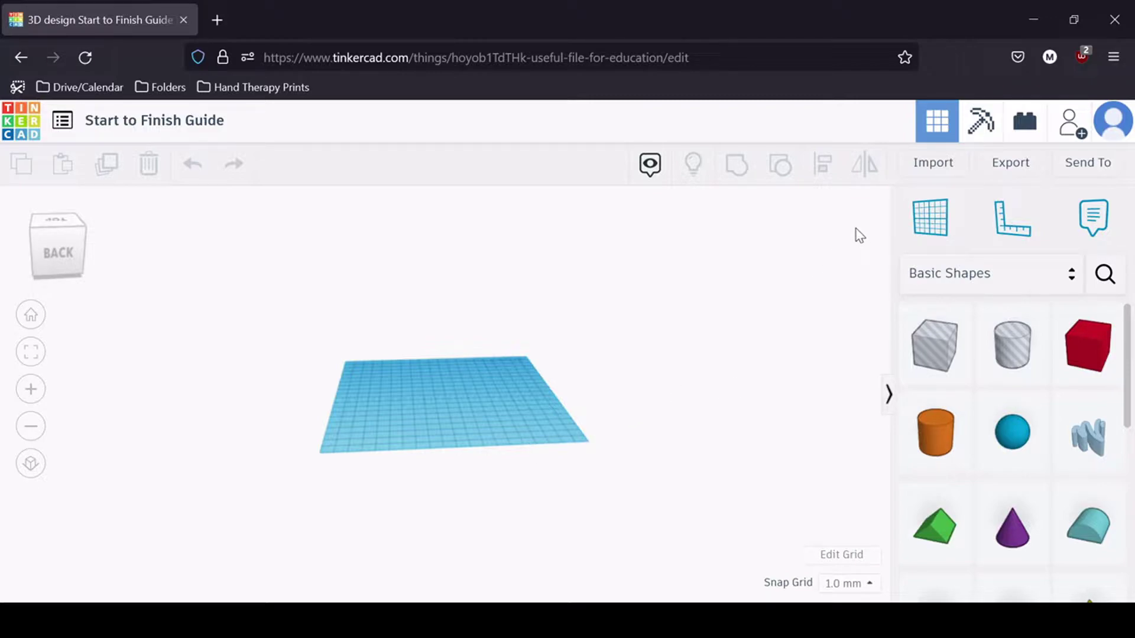
- Import Golf_Tee_Radius(2).stl onto the workplane in millimeters at 100% scale
click(909, 173)
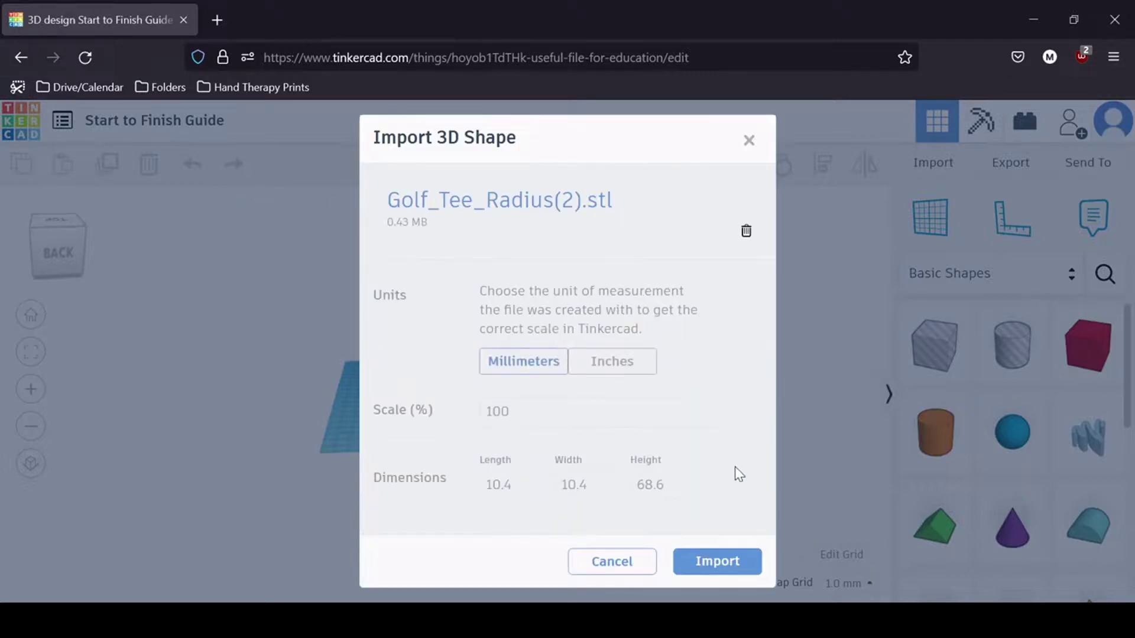
click(717, 562)
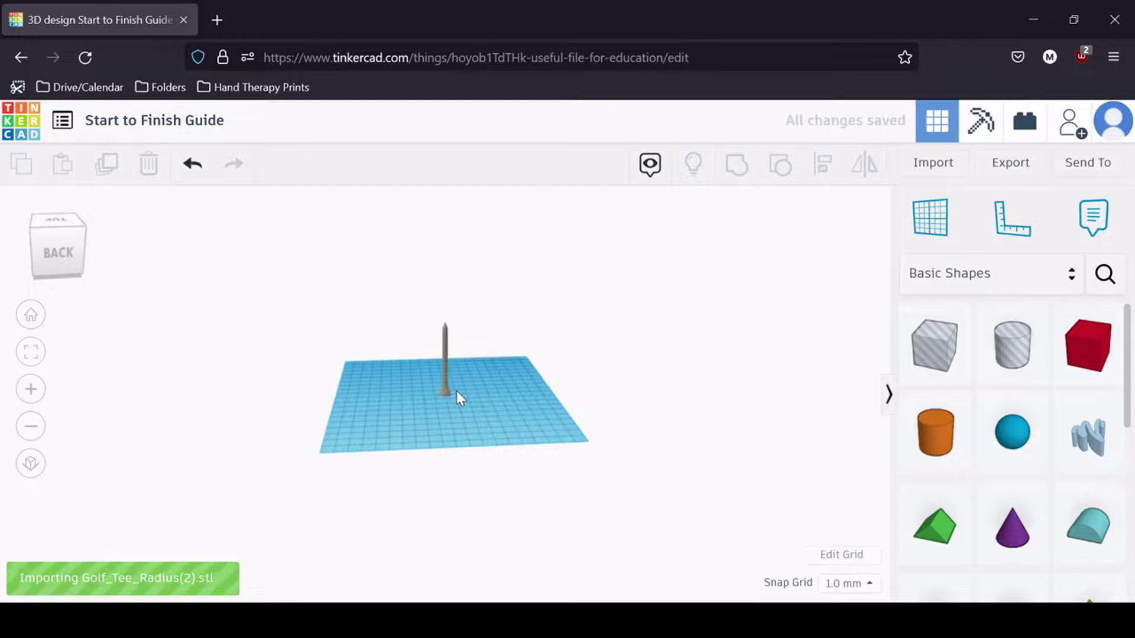
scroll(456, 391, up, 3)
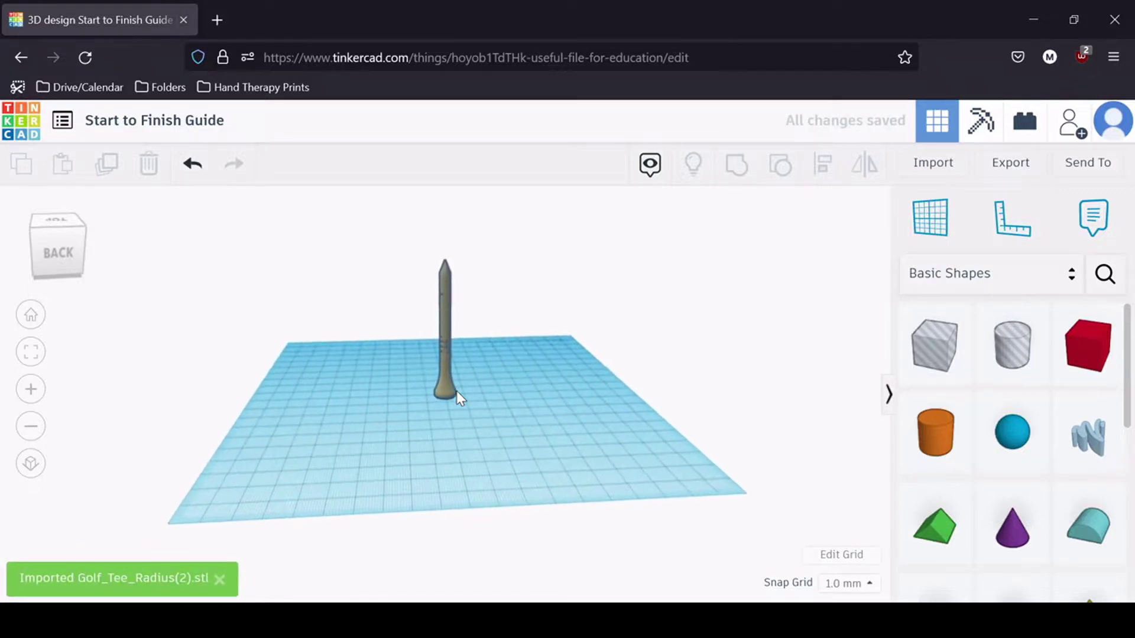
scroll(456, 391, down, 4)
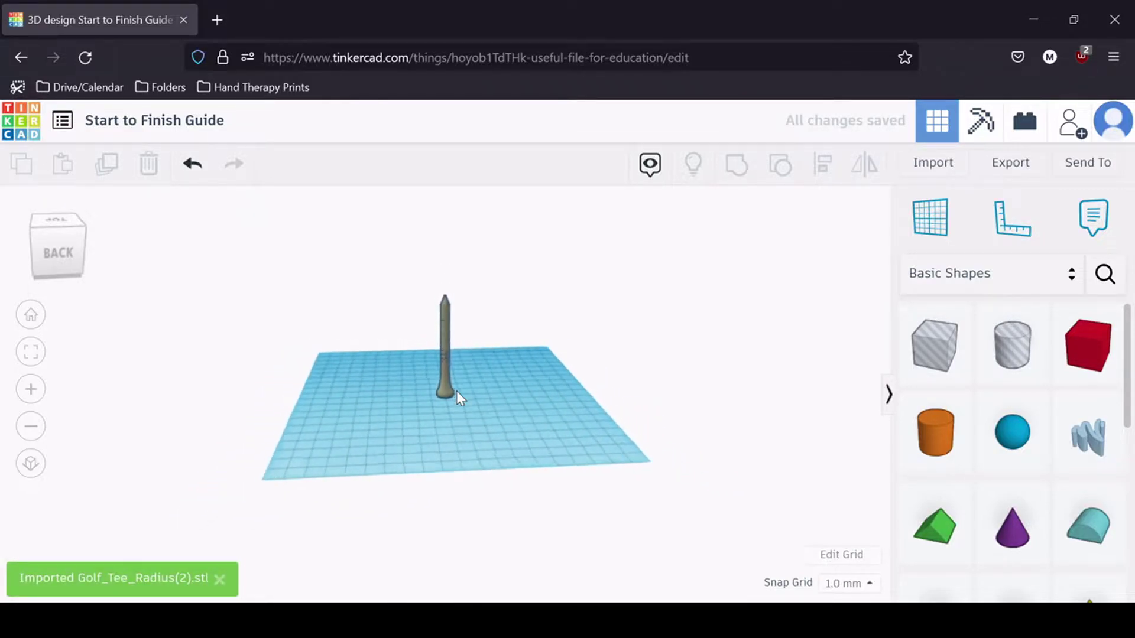
- Rotate the imported golf tee -90° so it lies on its side
click(446, 343)
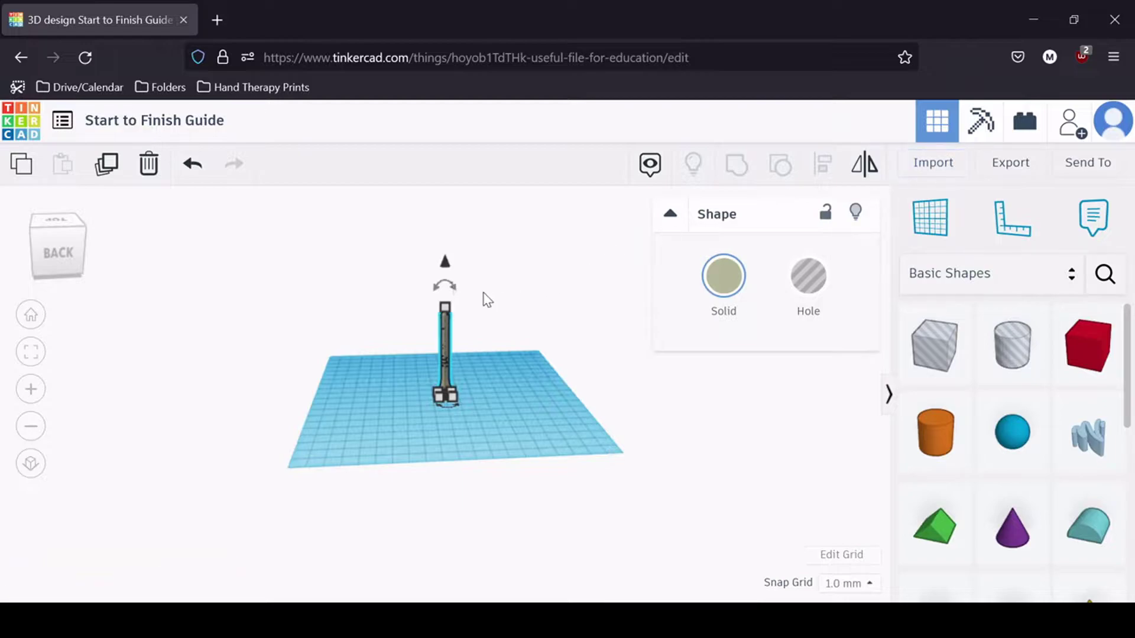
mouse_move(459, 291)
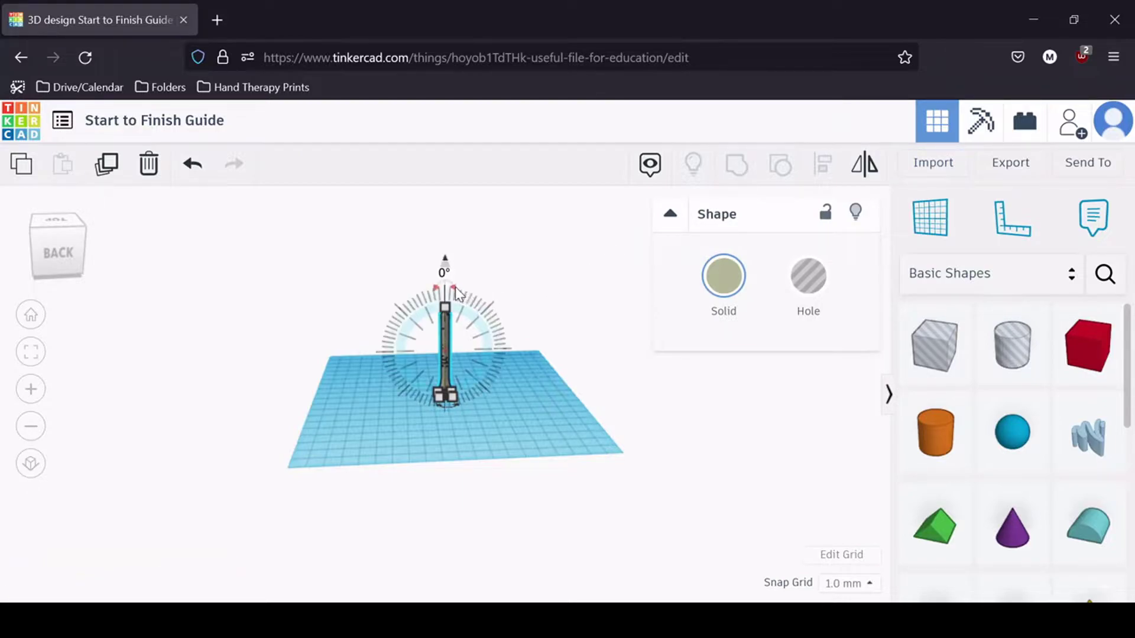
drag(455, 289, 479, 358)
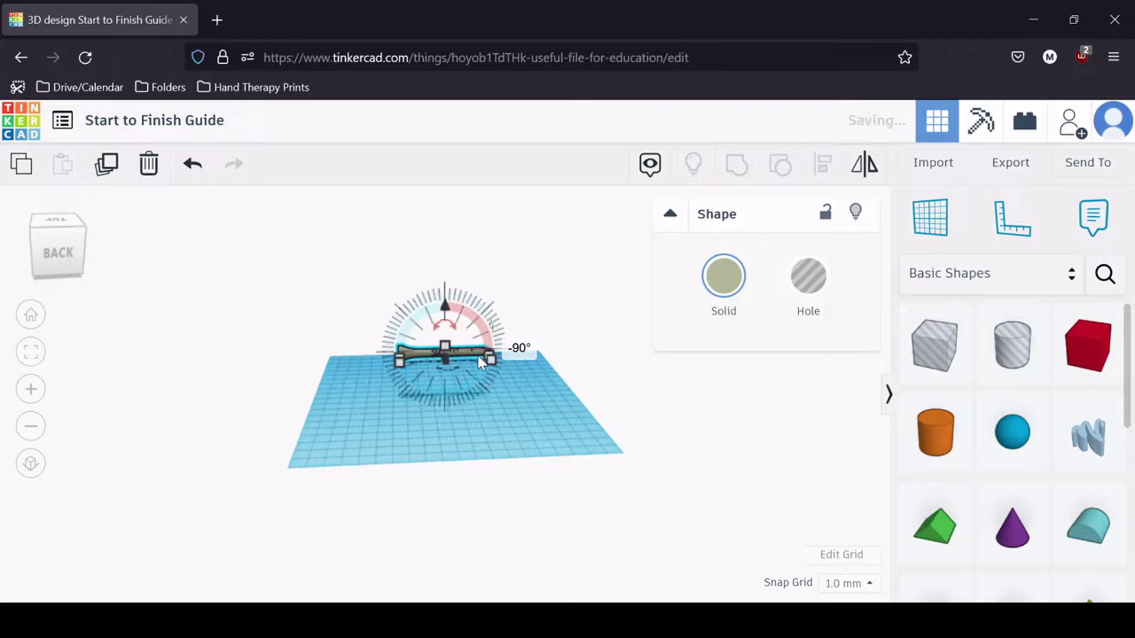
- Lower the golf tee onto the workplane, setting its elevation to 0 mm
drag(444, 316, 438, 350)
click(572, 397)
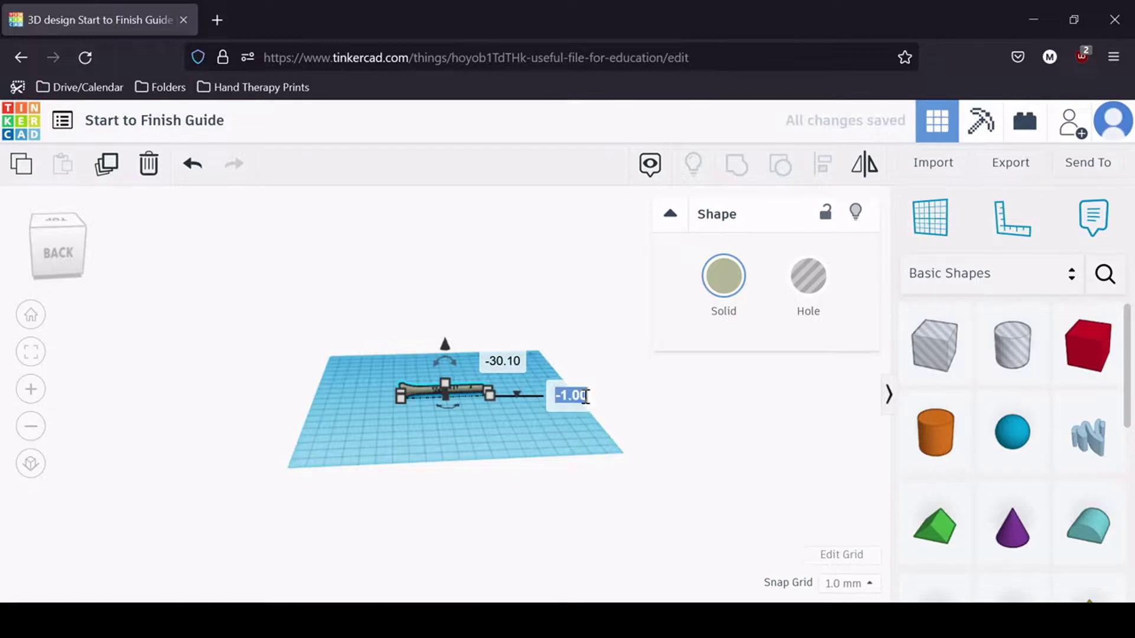
text(0)
key(Return)
click(426, 450)
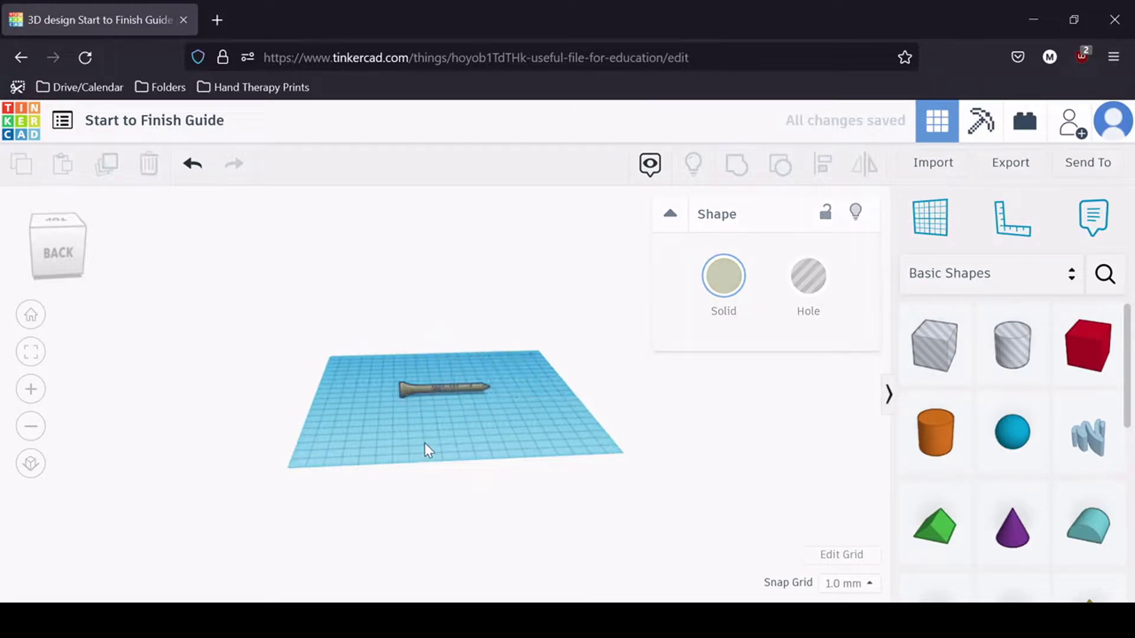
- Examine the golf tee's orientation and its length and width dimensions from several angles
click(406, 389)
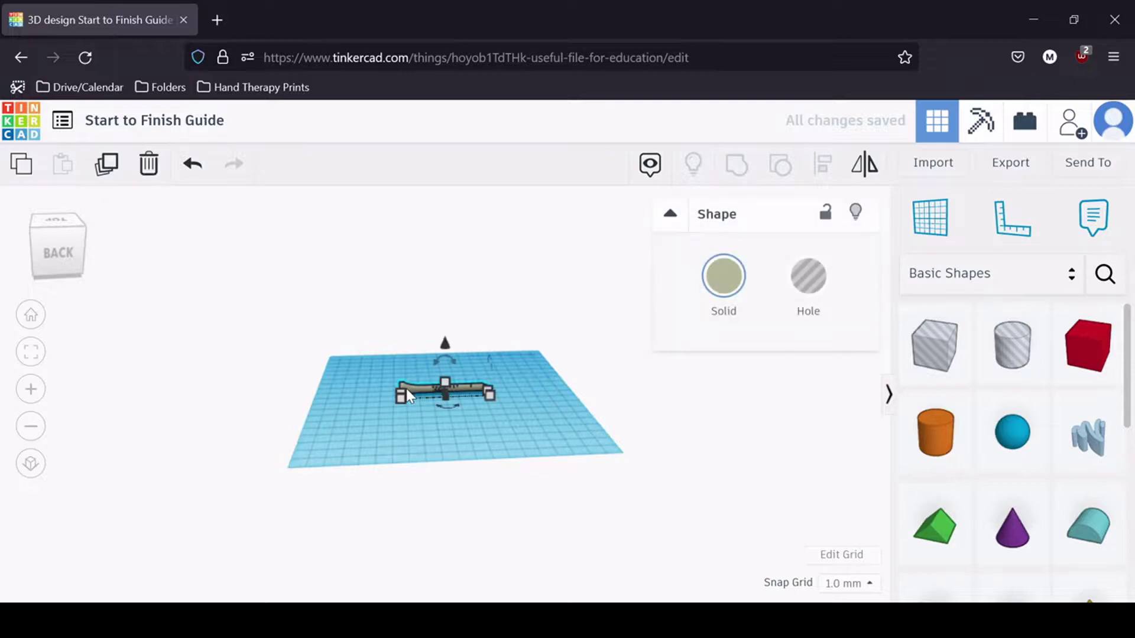
click(55, 259)
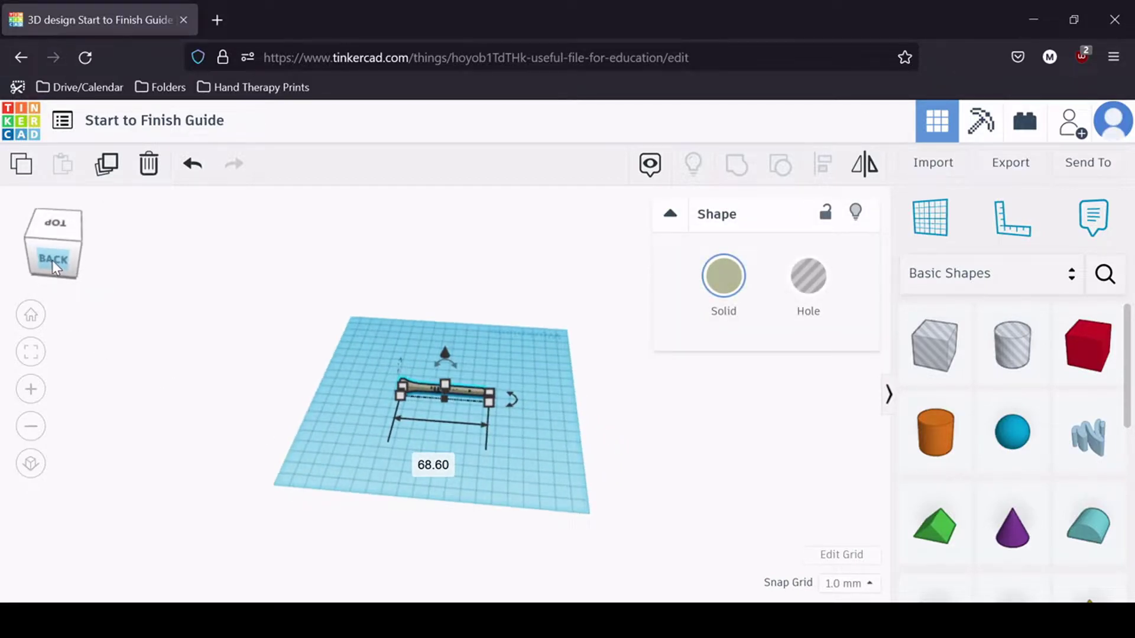
drag(53, 260, 73, 257)
mouse_move(421, 404)
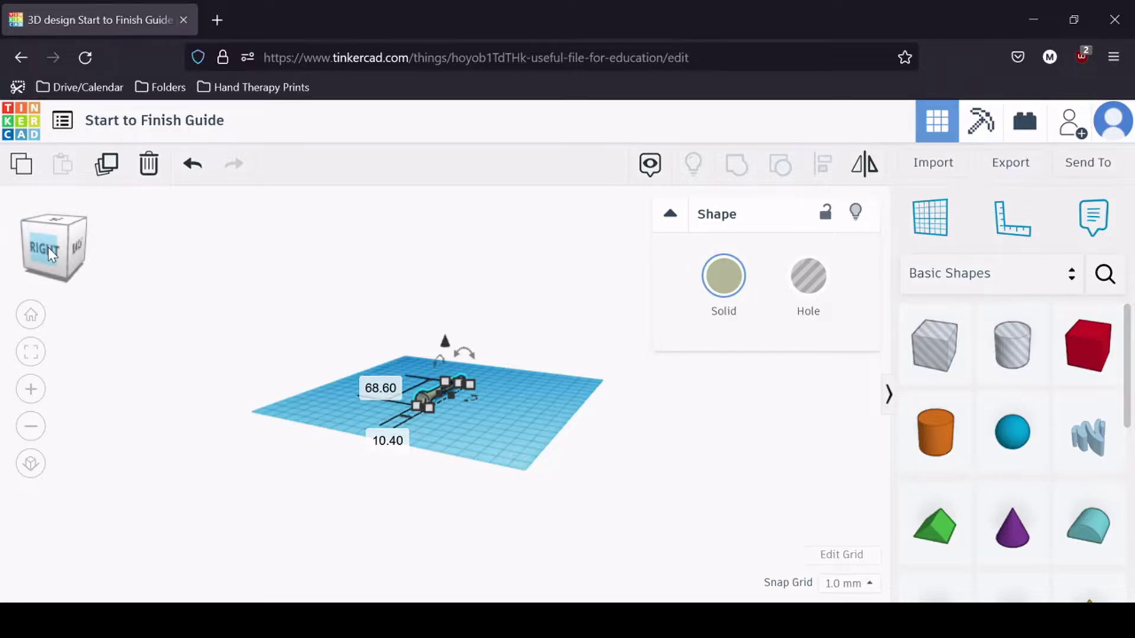
drag(48, 248, 30, 252)
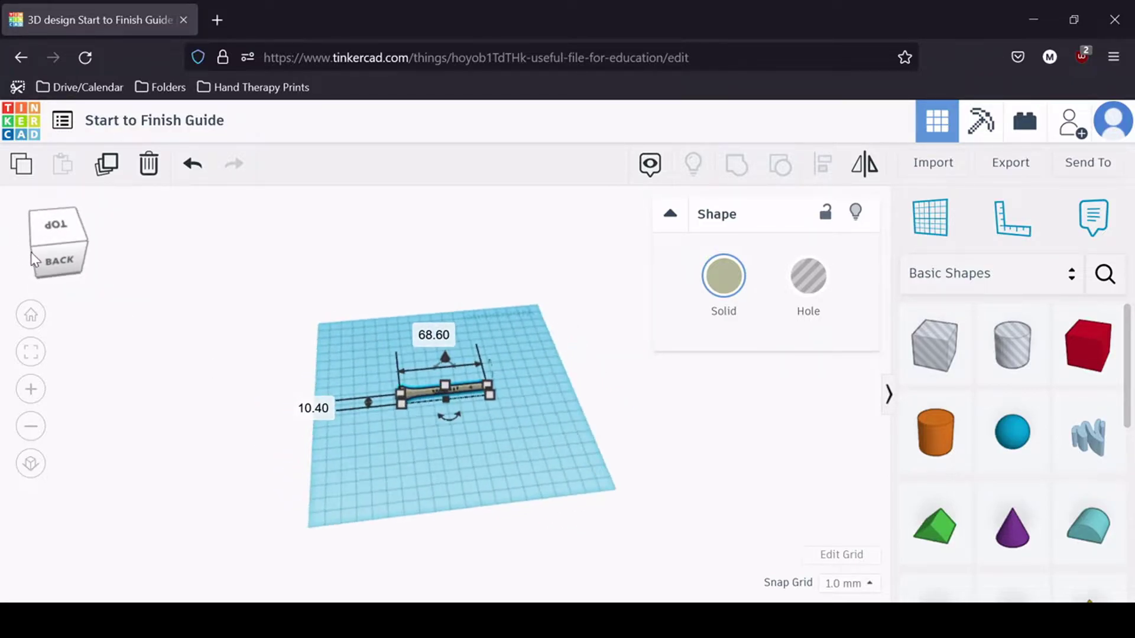
click(374, 416)
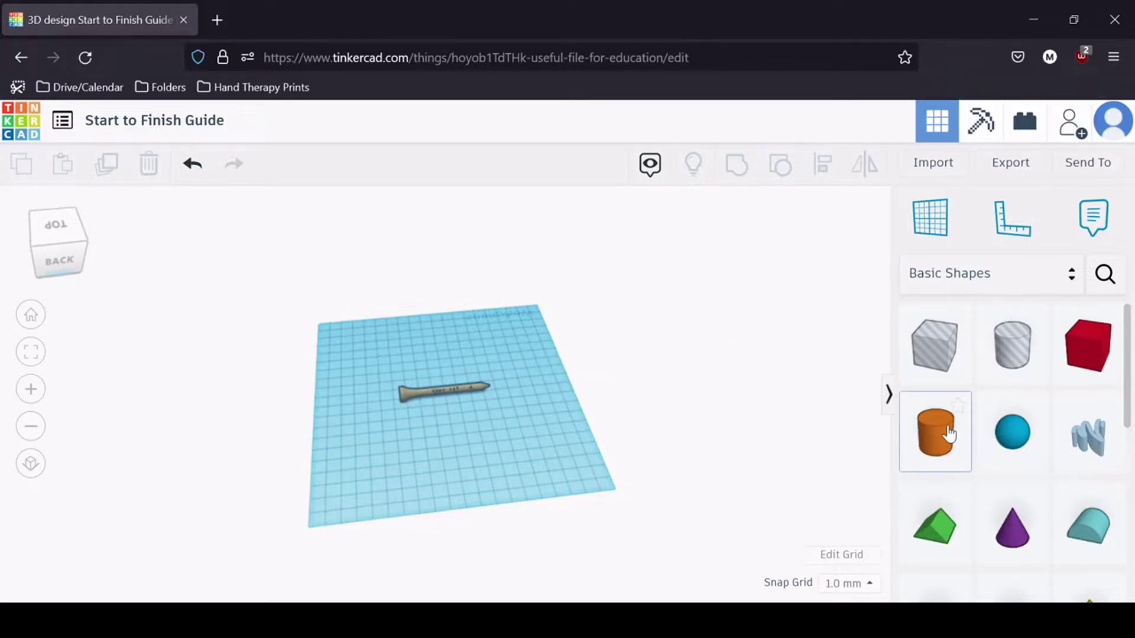
- Place a solid cylinder beside the middle of the golf tee and set its sides to 64
drag(949, 435, 458, 426)
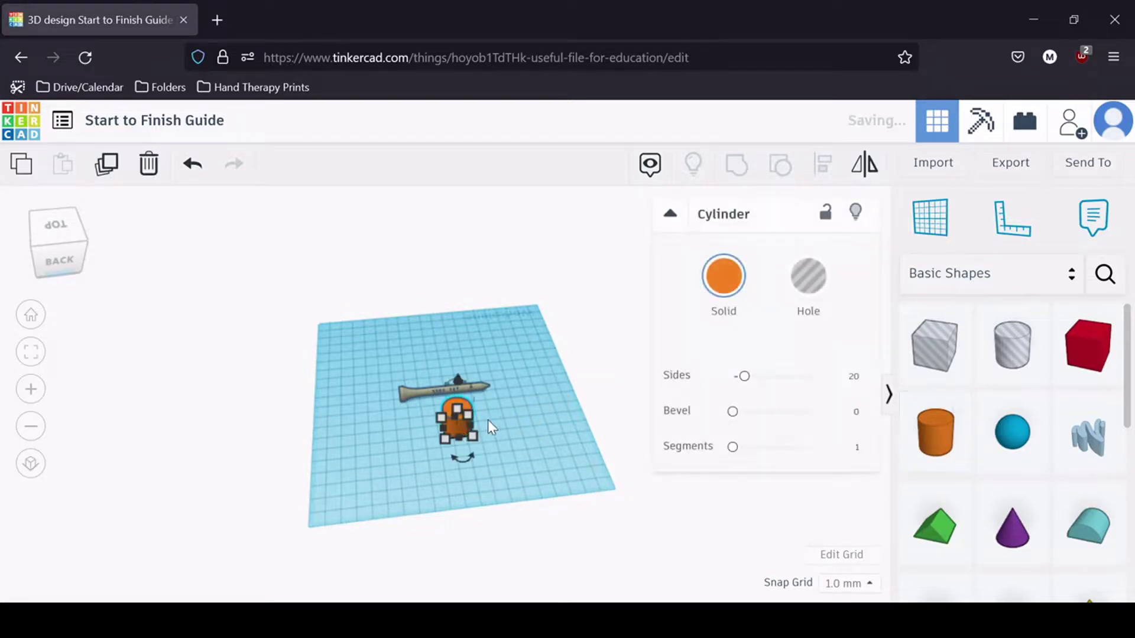
drag(745, 376, 839, 385)
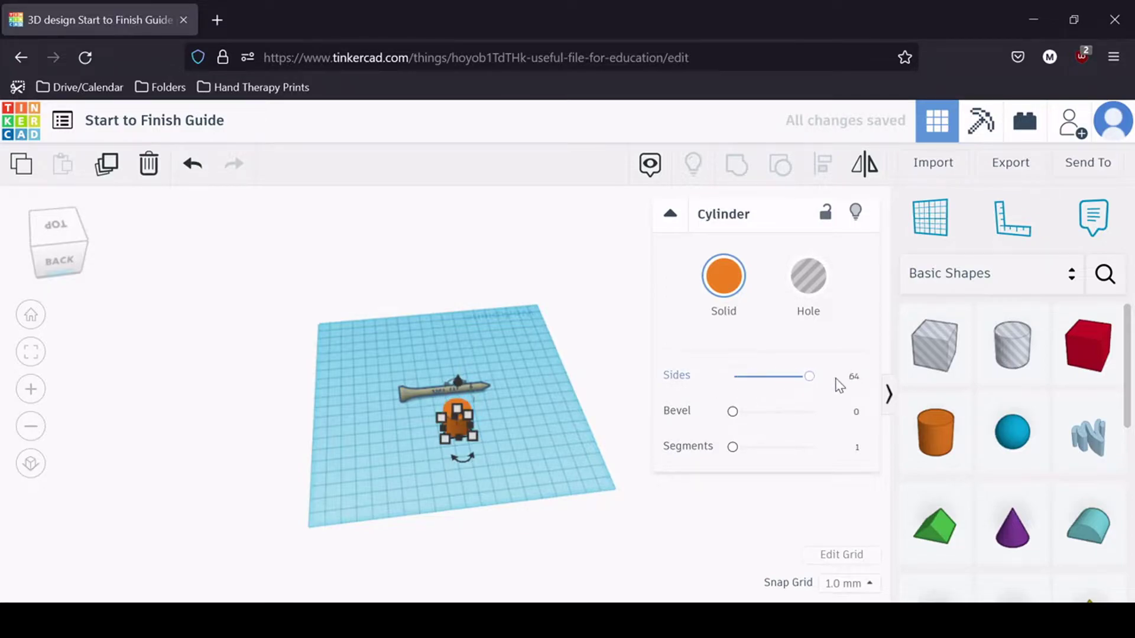
click(545, 407)
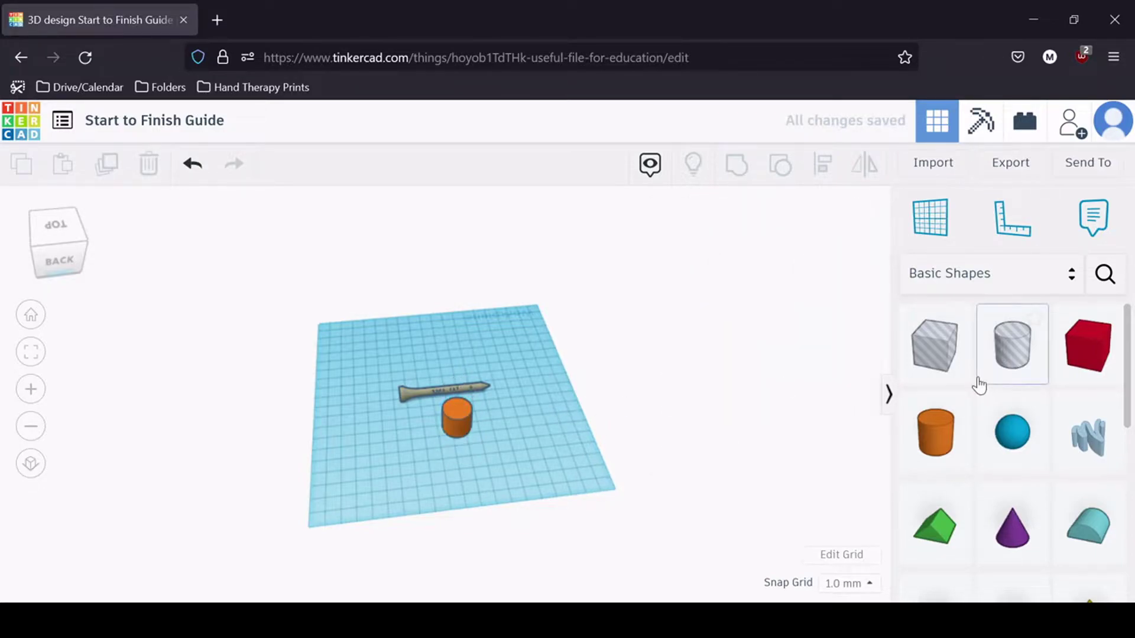
- Add a cone beside the cylinder near the tee's tip and a half sphere on the cylinder's other side
drag(1012, 527, 513, 412)
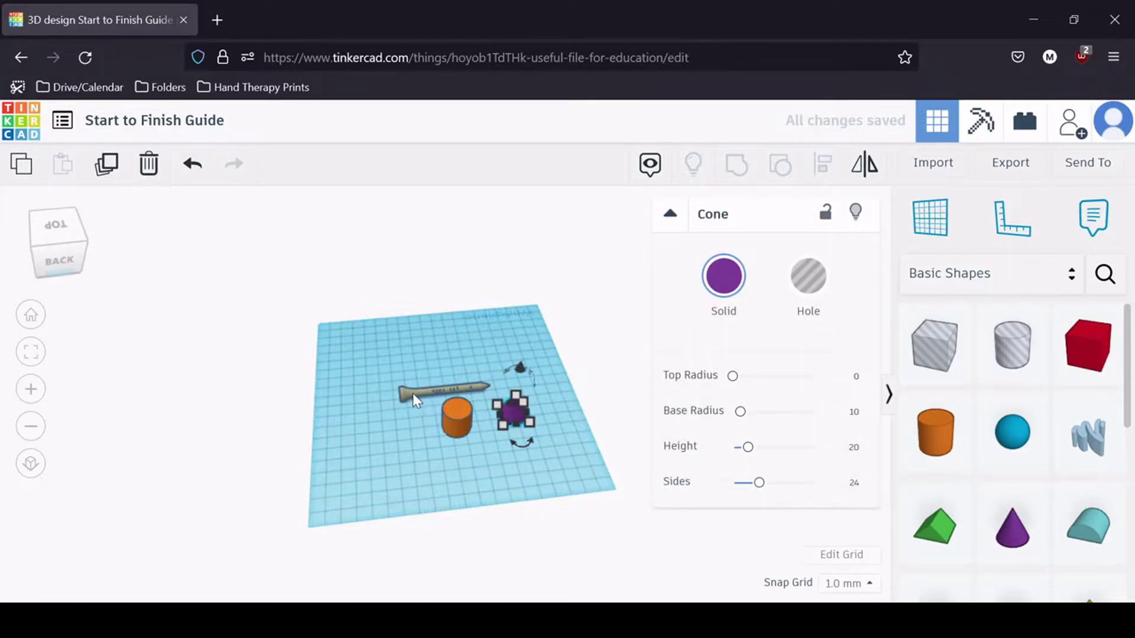
scroll(1012, 532, down, 3)
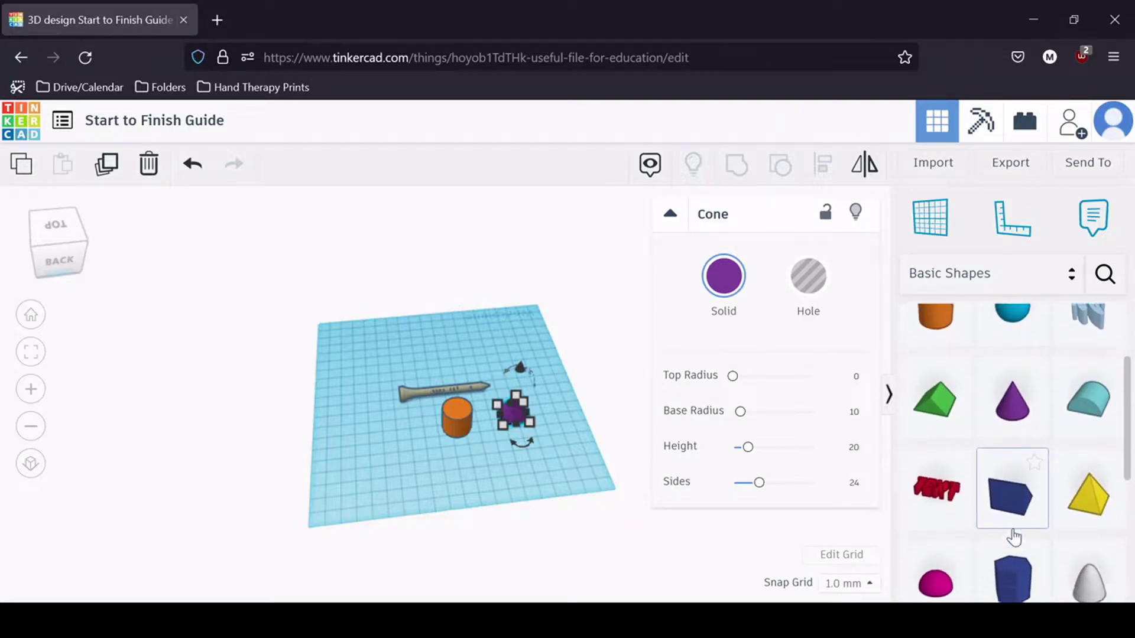
scroll(1014, 537, down, 2)
click(382, 456)
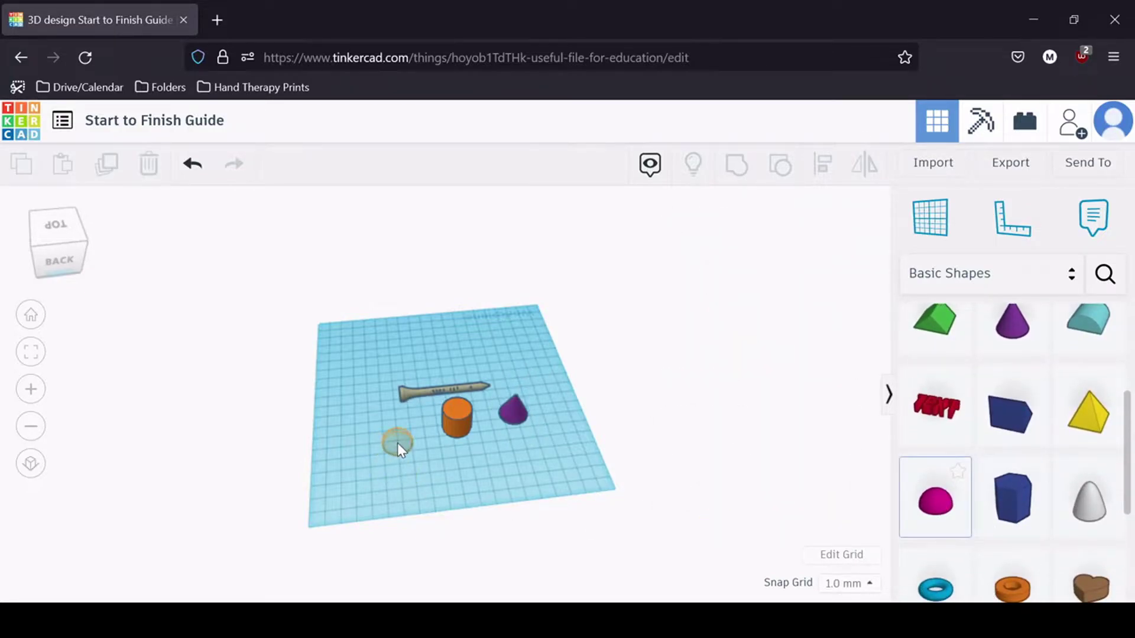
click(397, 442)
click(464, 460)
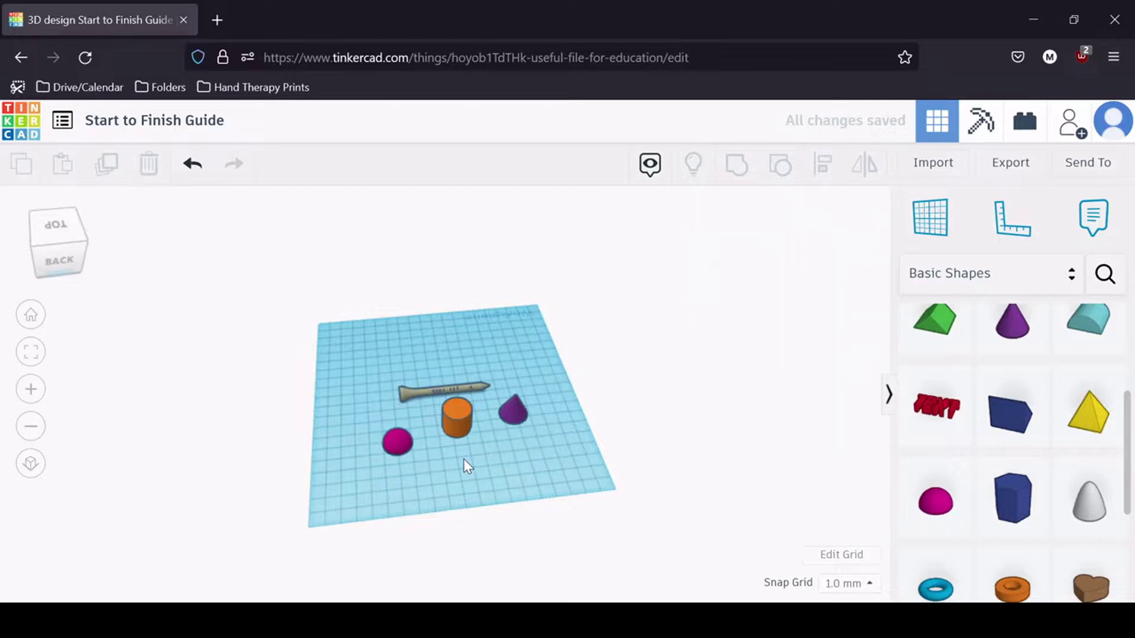
- Check the golf tee's overall length and head width
click(403, 391)
mouse_move(403, 404)
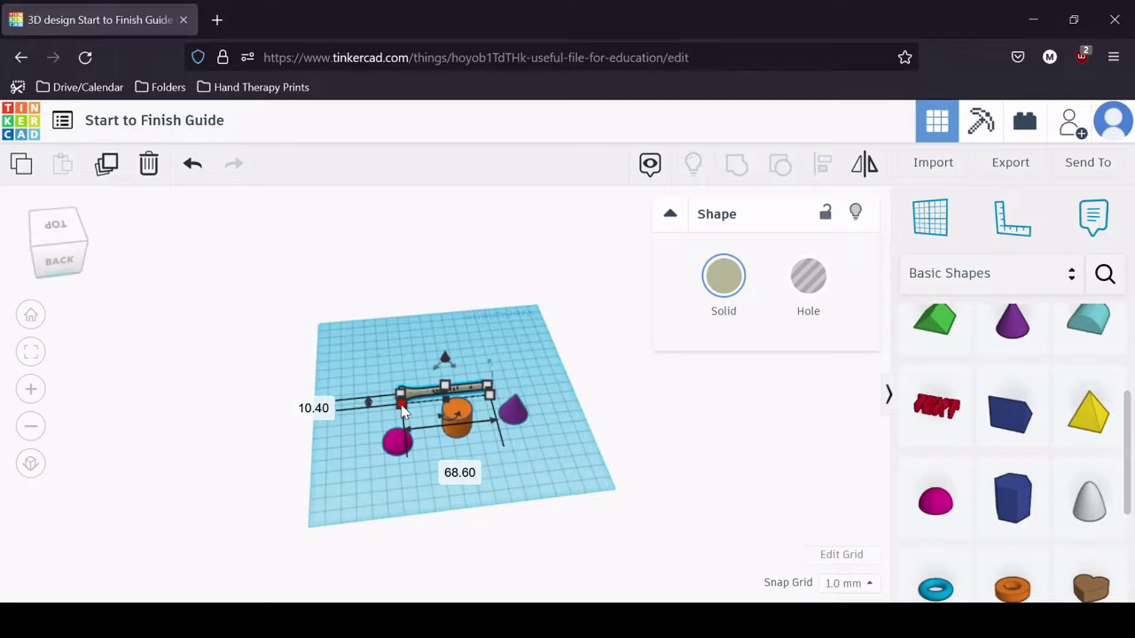
click(555, 461)
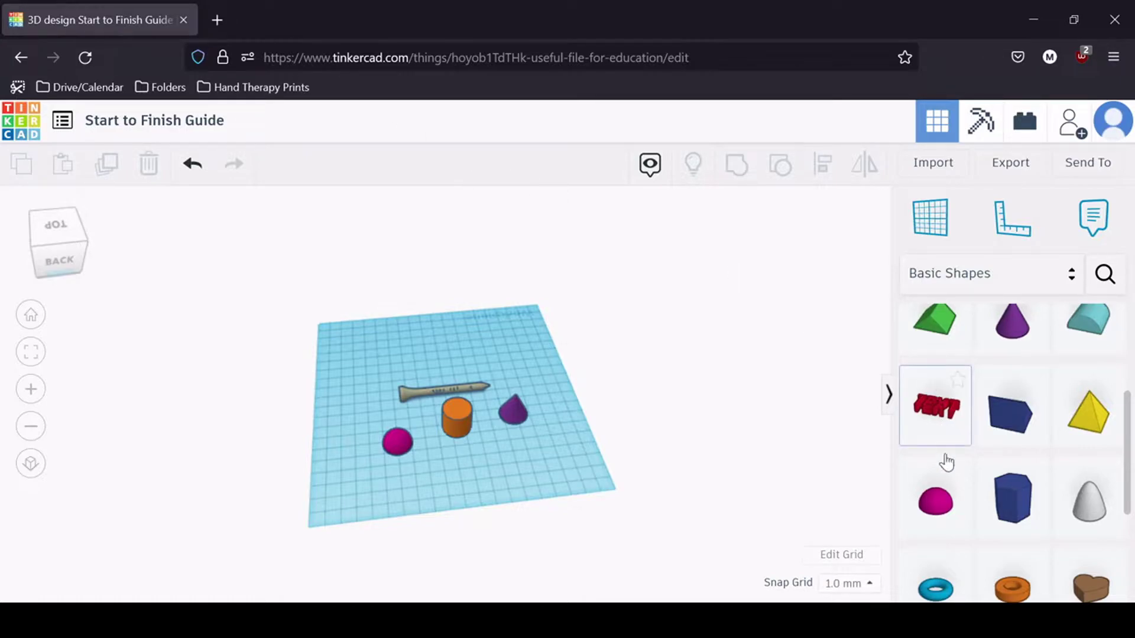
- Place a sphere at the workplane's edge beyond the golf tee's head and set its width to 42.67 mm
scroll(1002, 467, up, 3)
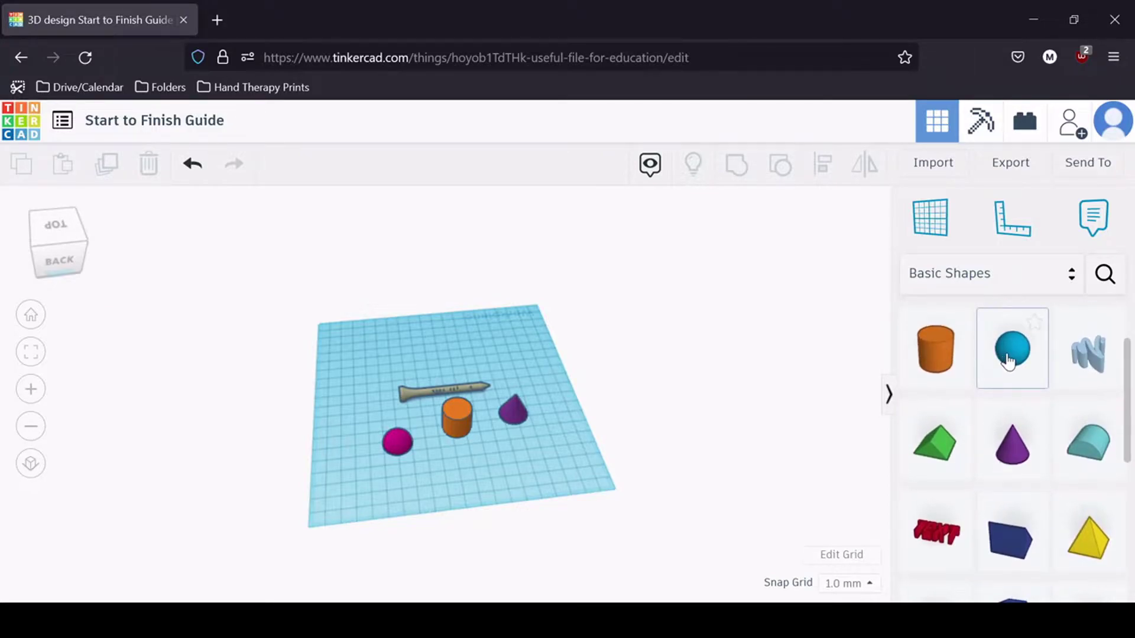
drag(1009, 352, 480, 311)
click(342, 384)
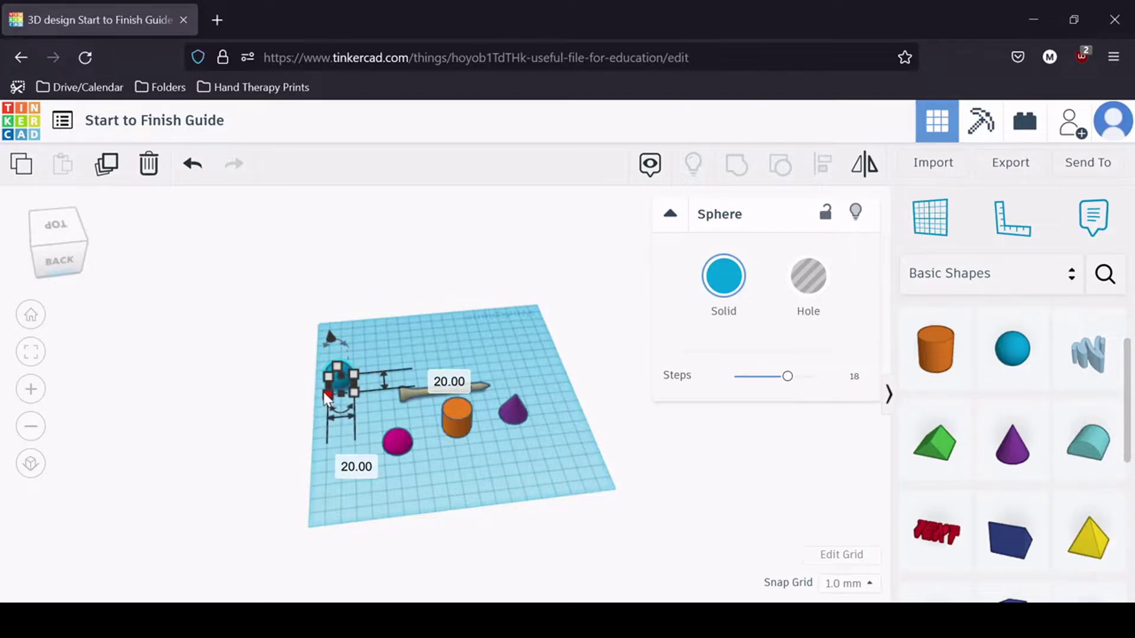
text(4)
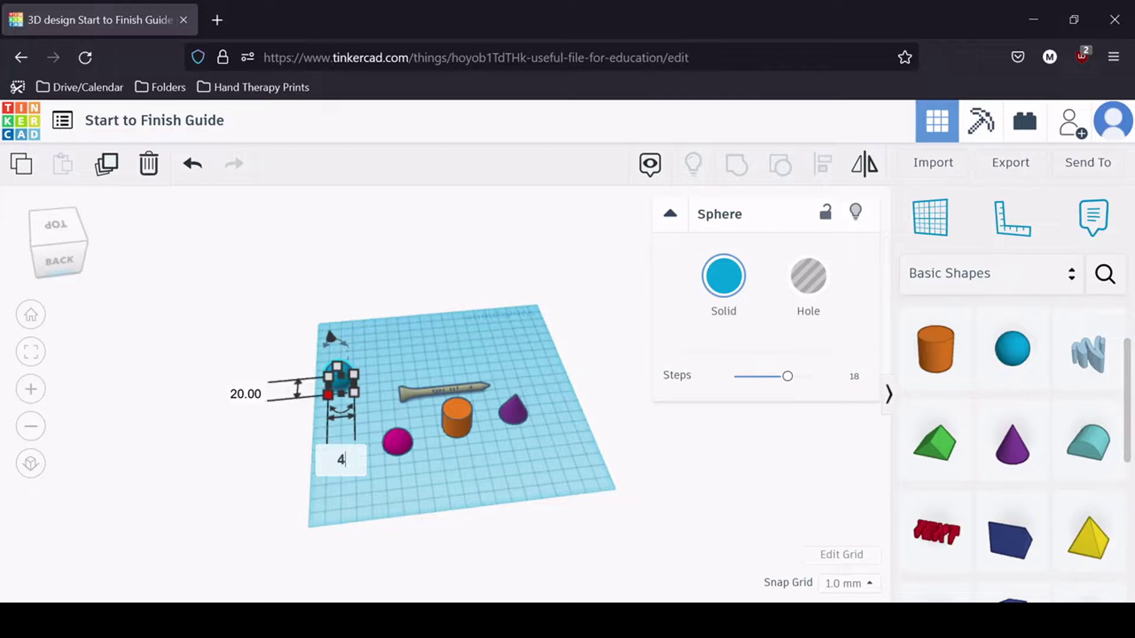
text(2.67)
key(Return)
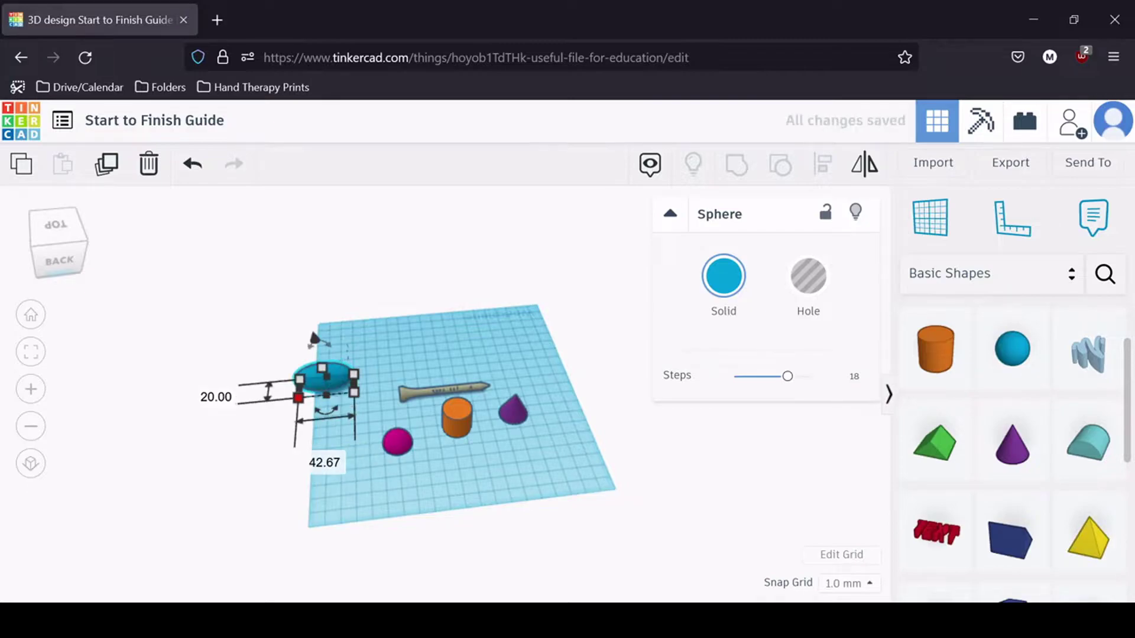
- Set the sphere's height and depth to 42.67 mm to make it a round golf ball
click(323, 366)
click(405, 377)
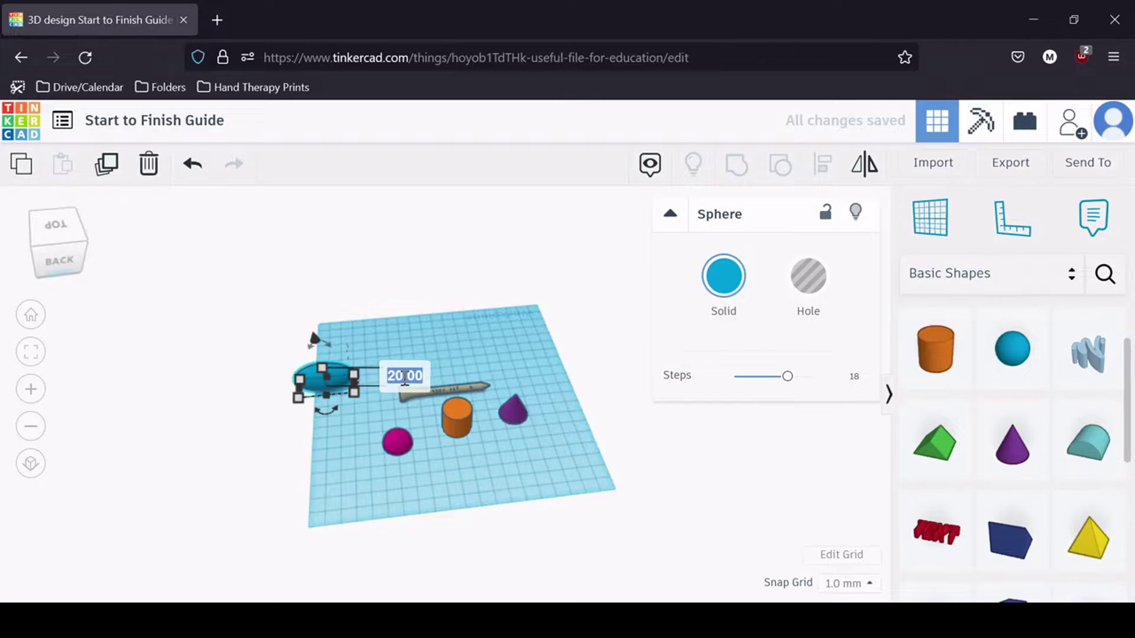
text(42.6)
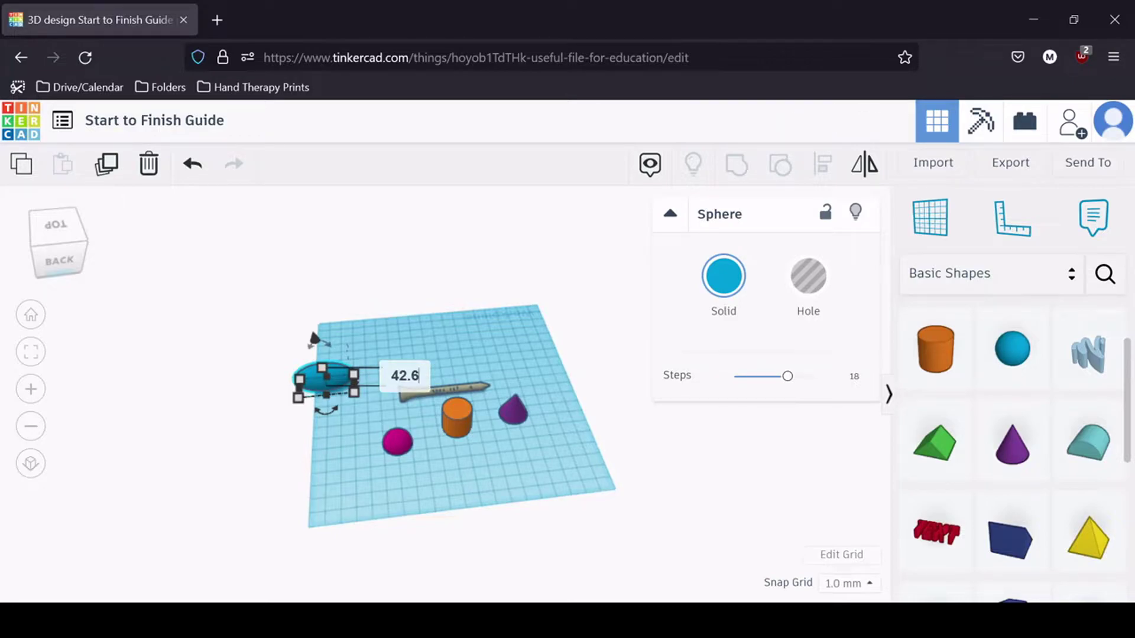
text(7)
key(Return)
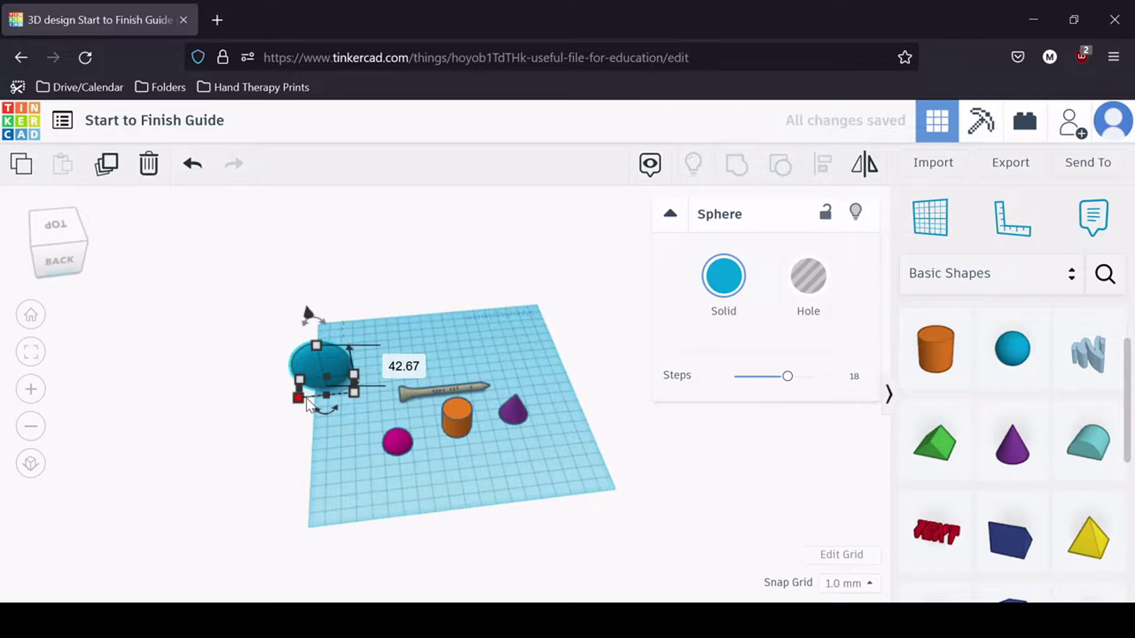
mouse_move(308, 405)
click(222, 397)
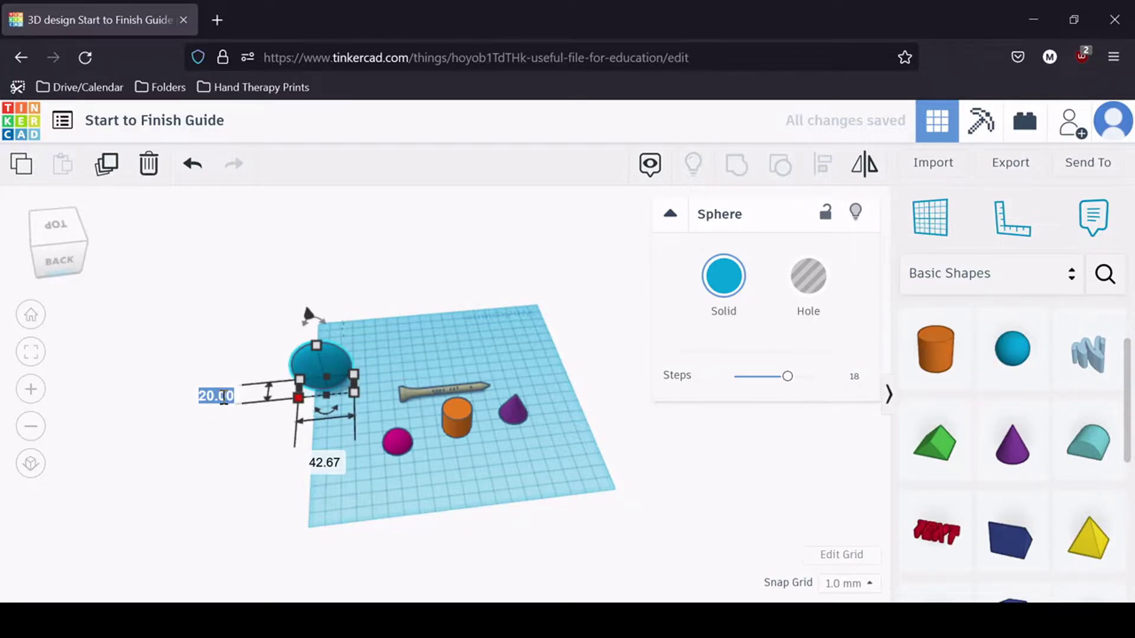
text(42.67)
key(Return)
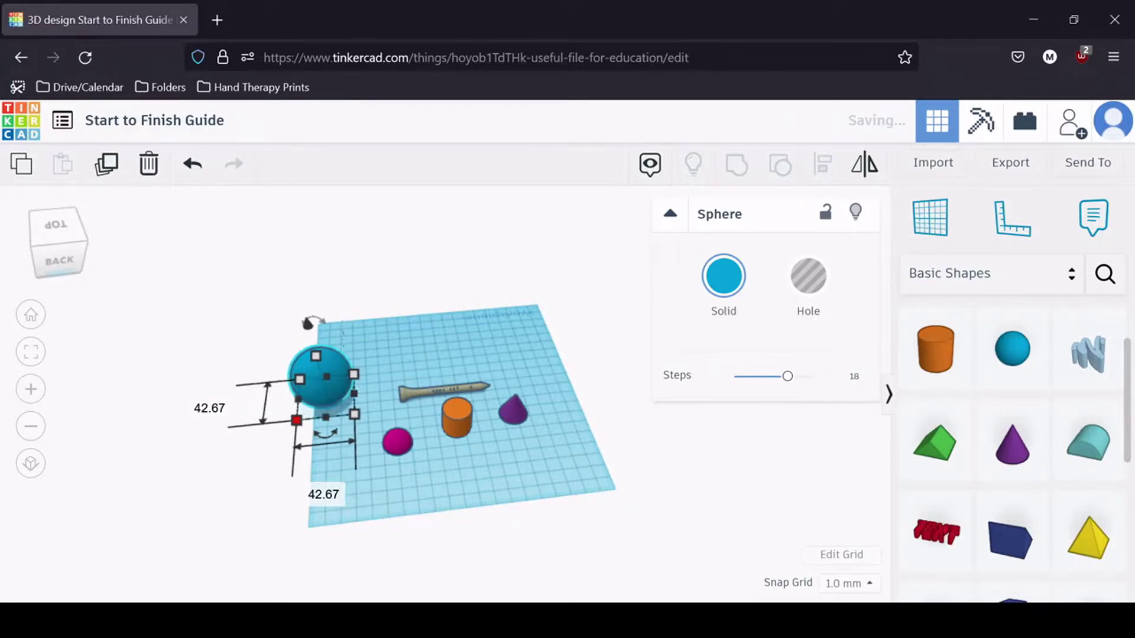
click(386, 349)
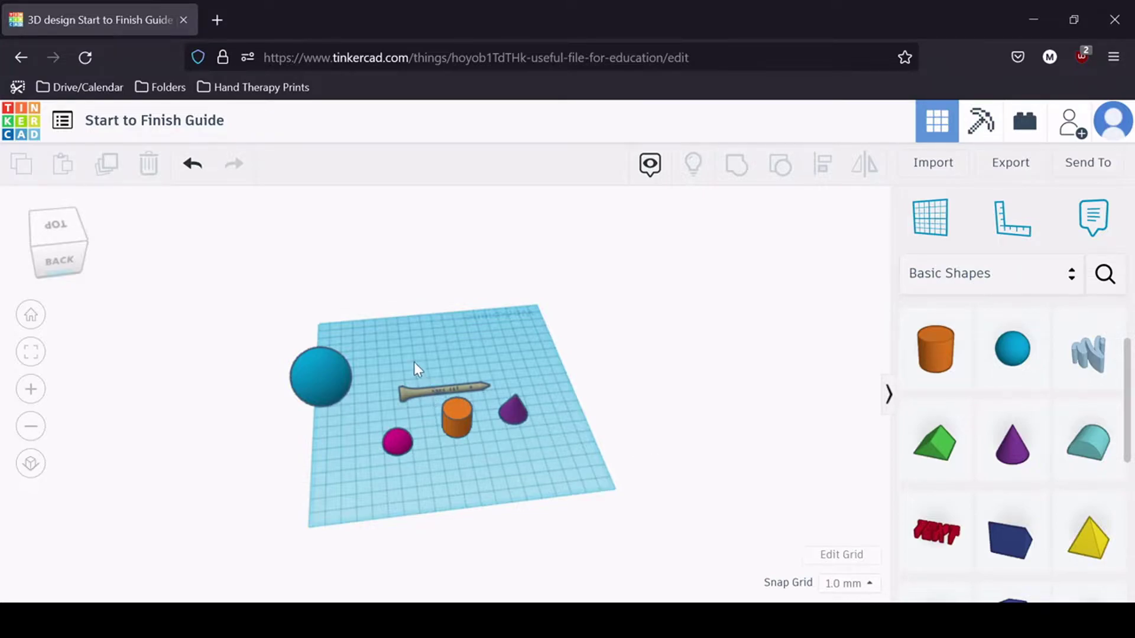
- Move the golf tee about 30 mm across the workplane, away from the cylinder and cone
drag(428, 388, 423, 371)
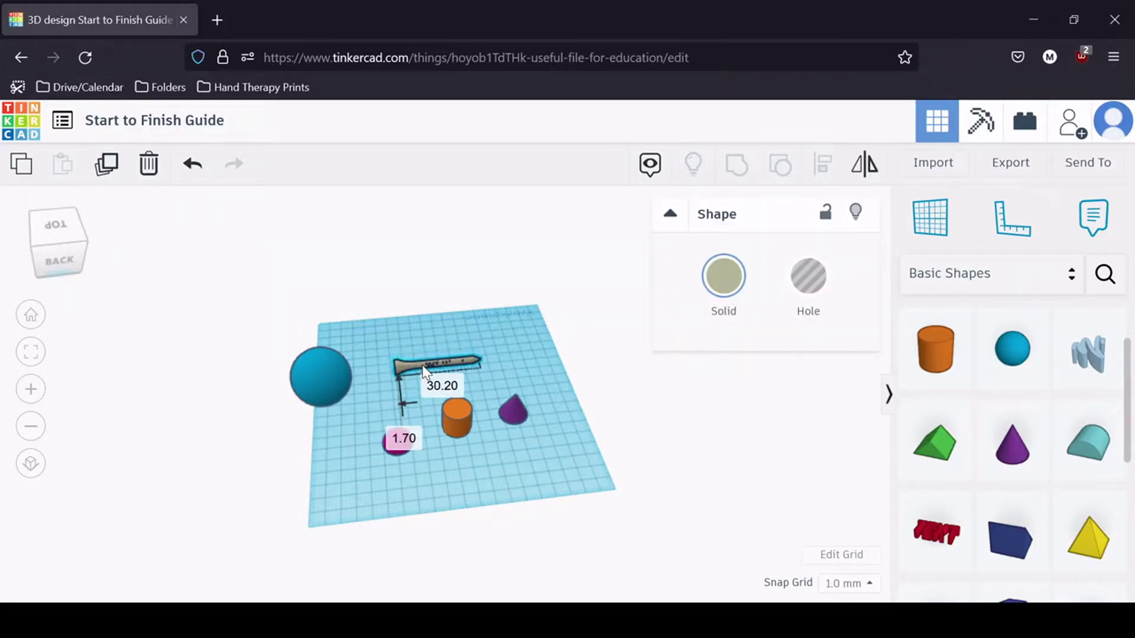
click(532, 376)
scroll(979, 390, up, 2)
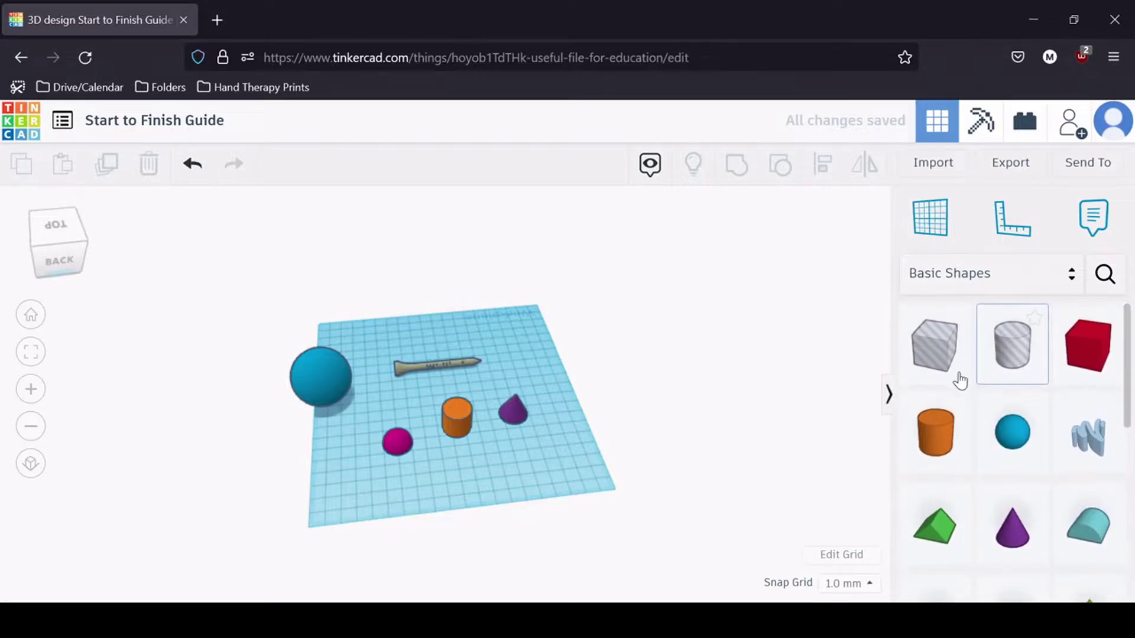
- Place a 20 mm box hole over the golf tee's head and group it with the tee to cut the head off
drag(942, 367, 367, 357)
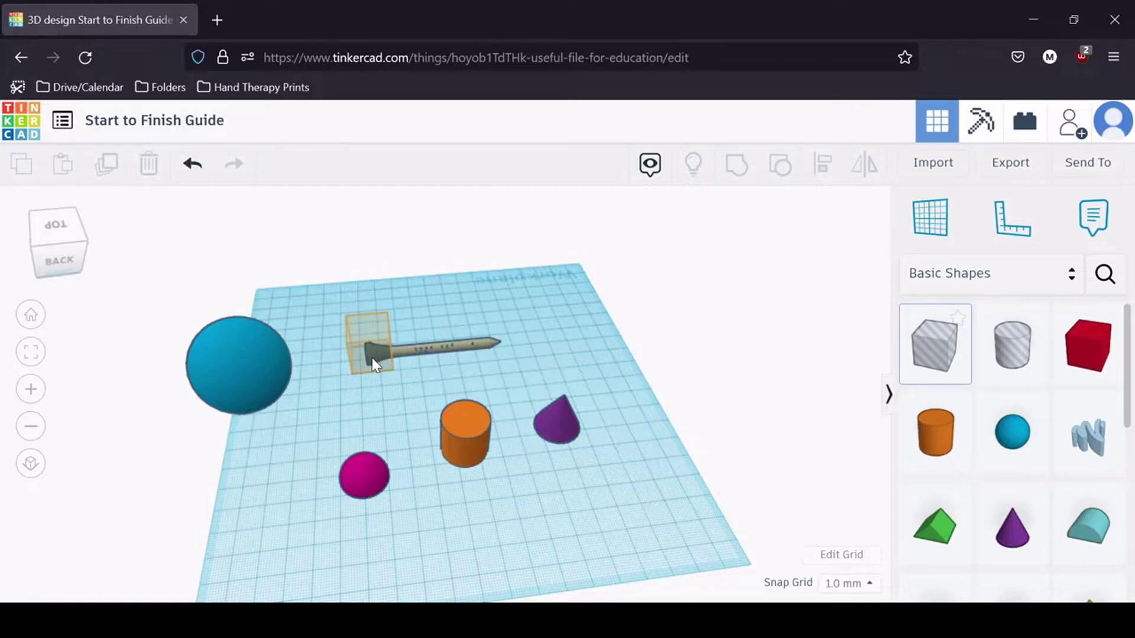
click(372, 359)
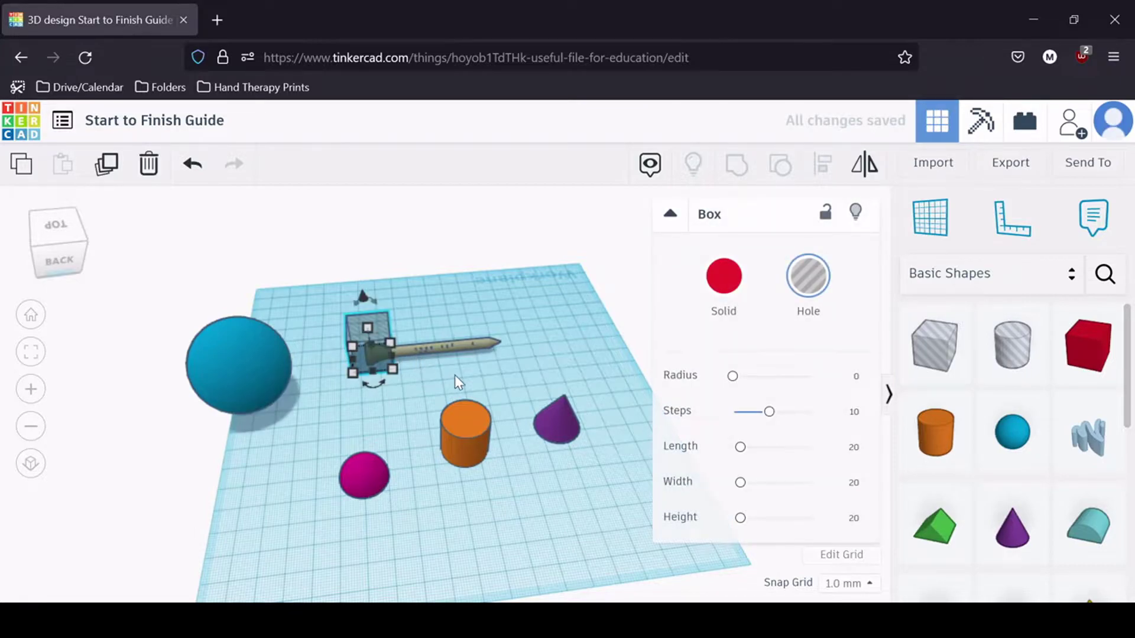
drag(334, 310, 510, 386)
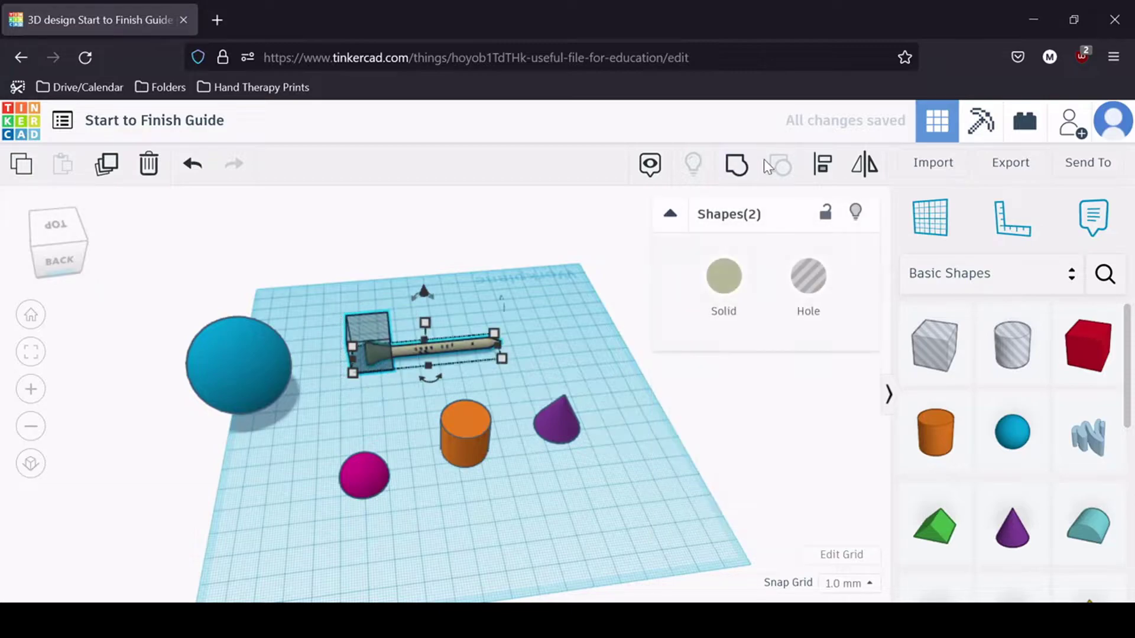
click(735, 168)
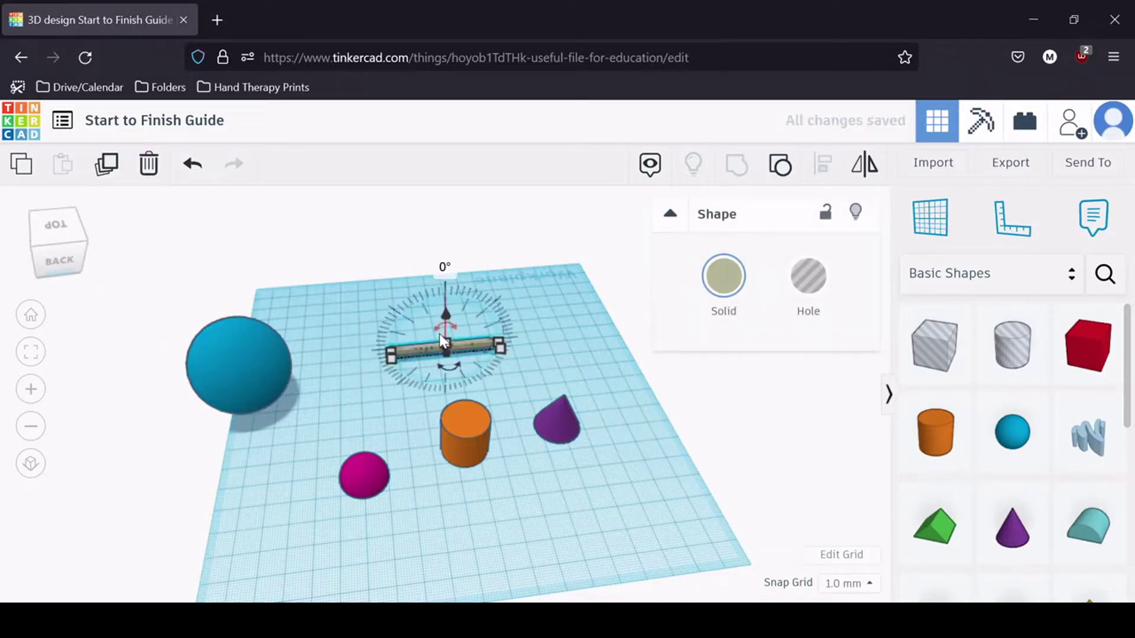
click(455, 356)
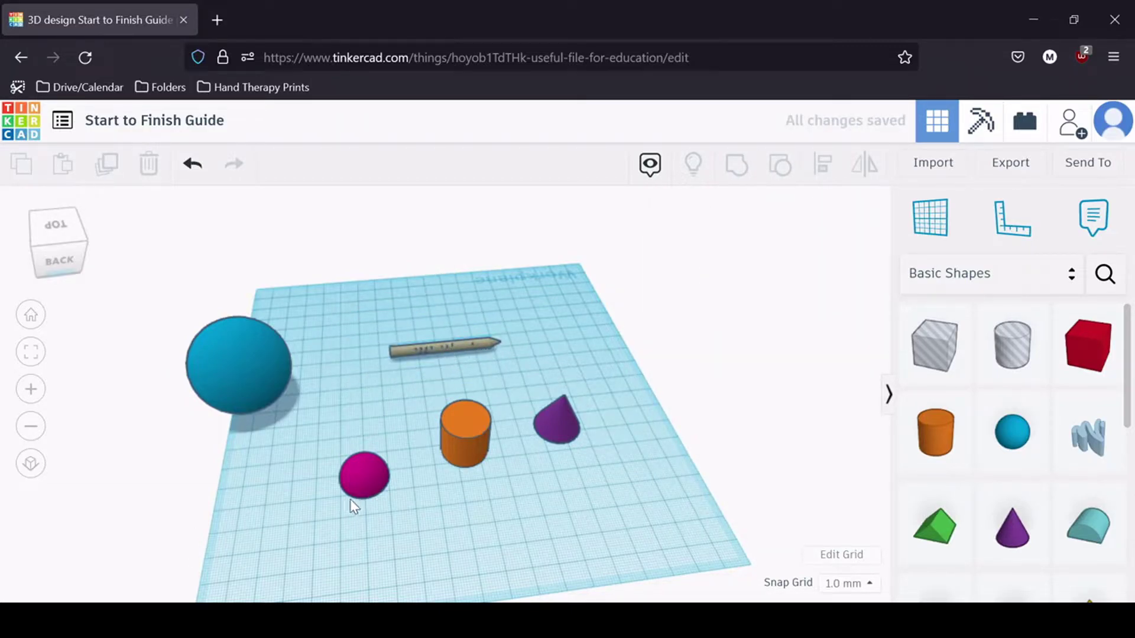
- Measure the length and width of the headless tee shaft
click(357, 477)
click(414, 480)
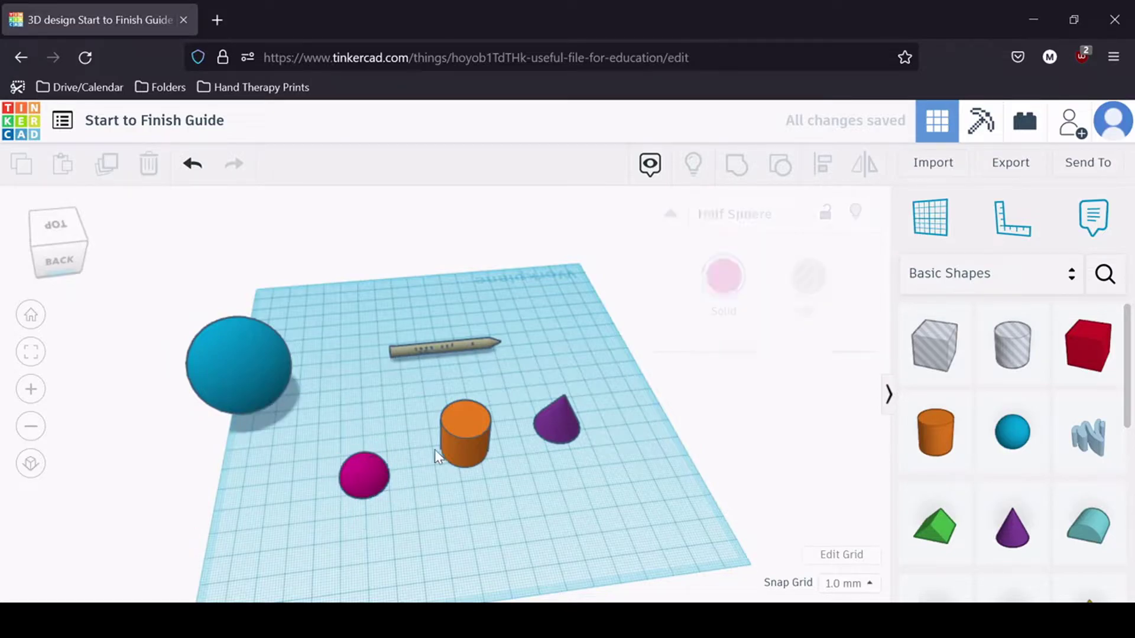
click(425, 350)
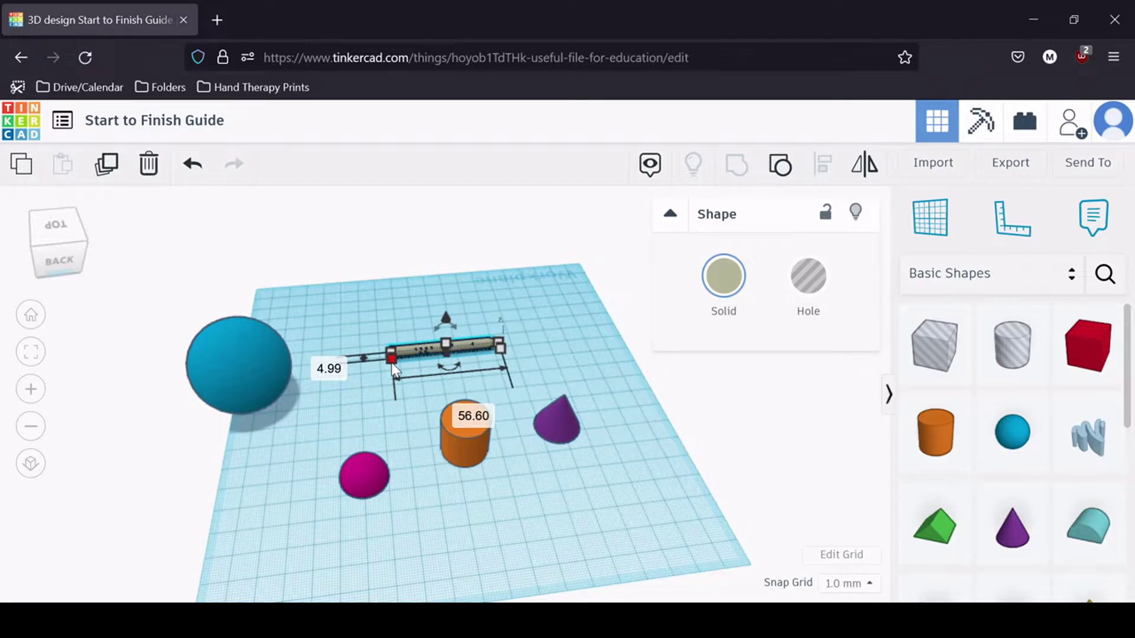
- Stretch the orange cylinder upward to make it a tall shaft for the tee
click(470, 428)
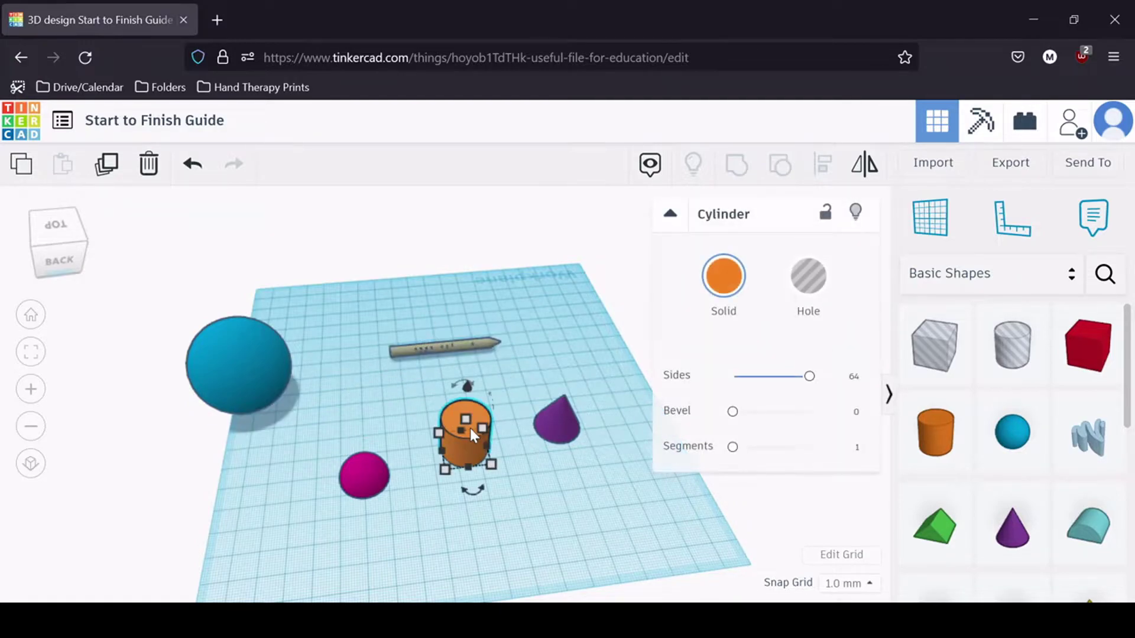
drag(467, 419, 469, 353)
click(457, 482)
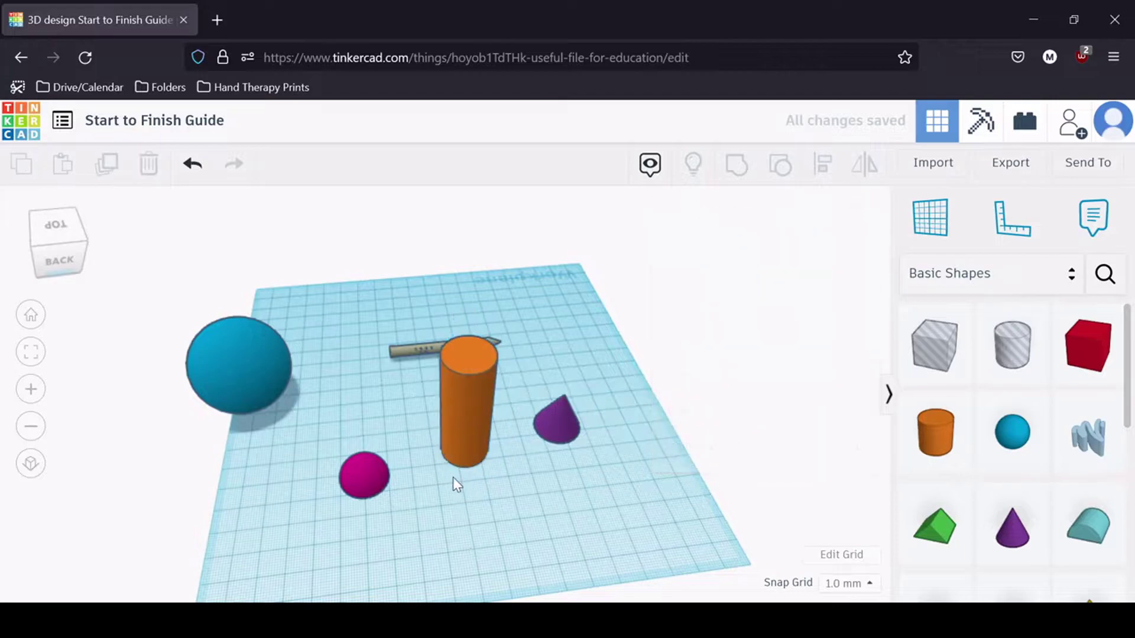
- Check the reference tee shaft's width and set the orange cylinder's base to 5 mm by 5 mm
click(400, 350)
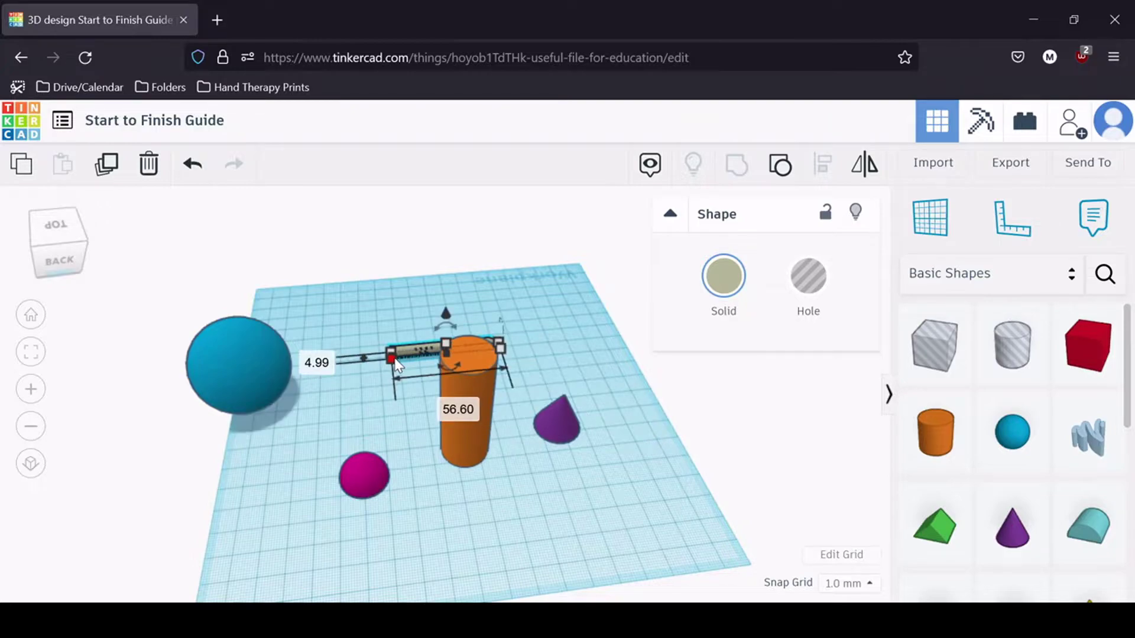
click(540, 487)
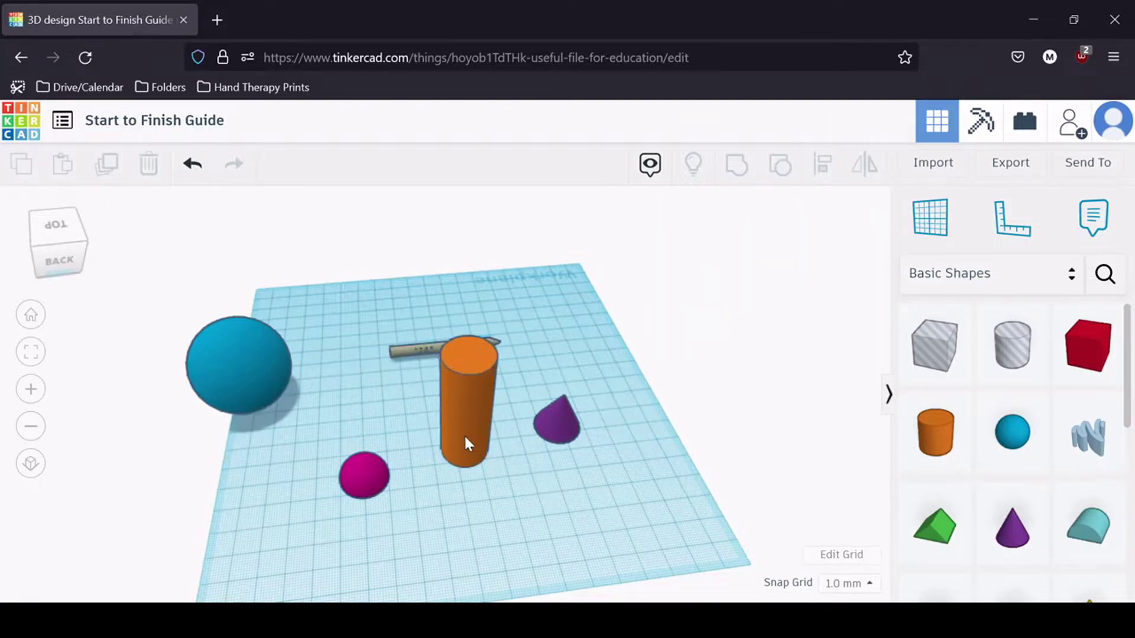
click(457, 456)
click(333, 461)
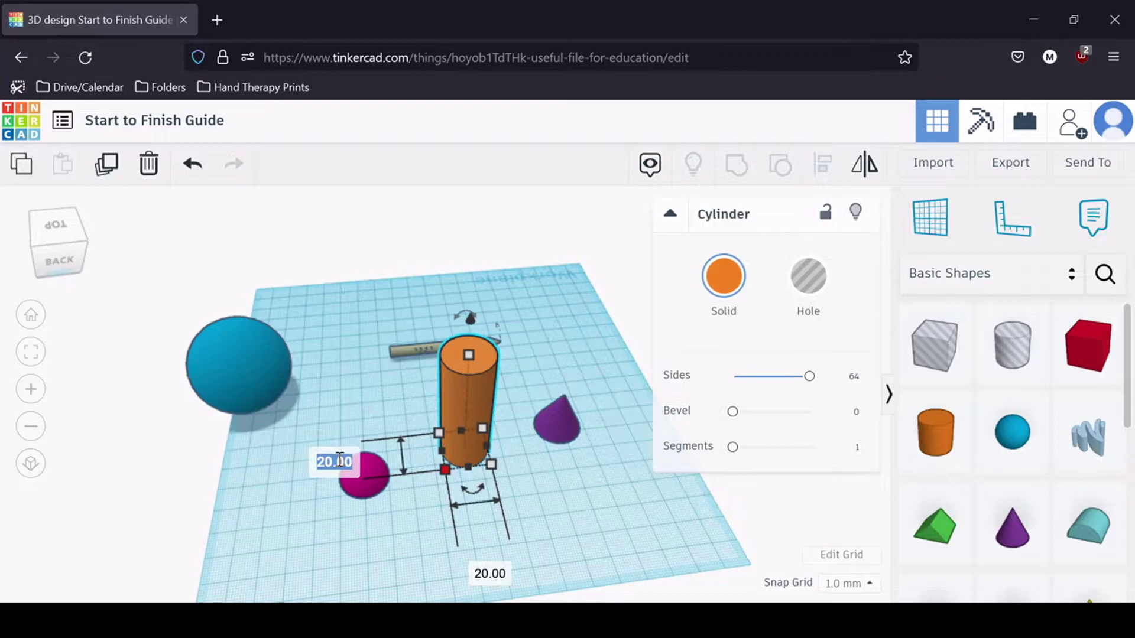
text(5)
key(Tab)
text(5)
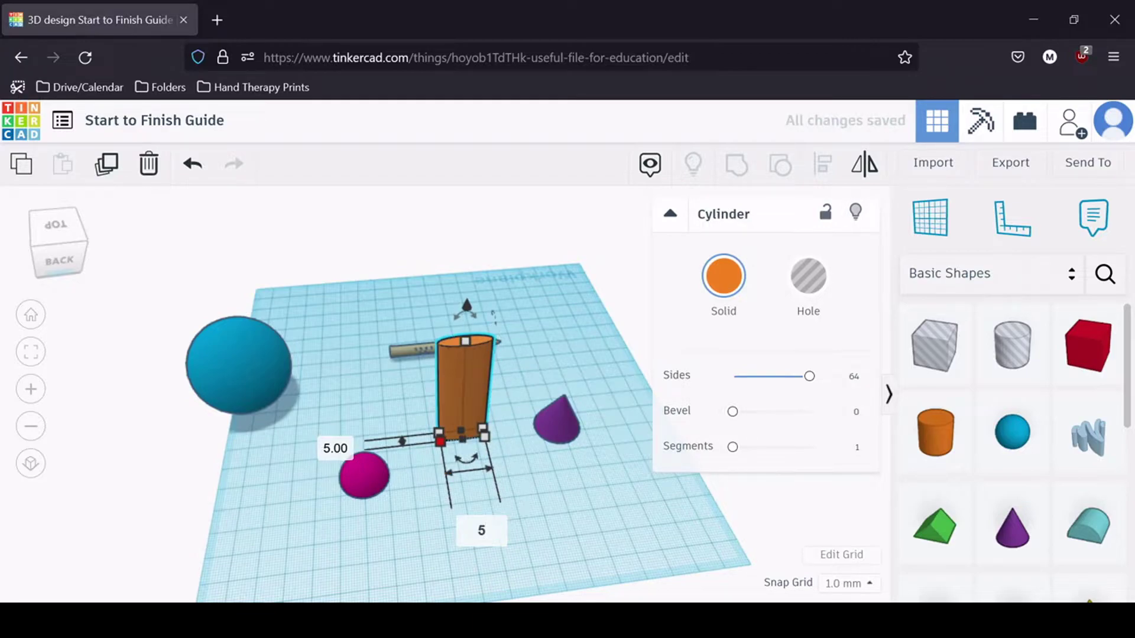
key(Return)
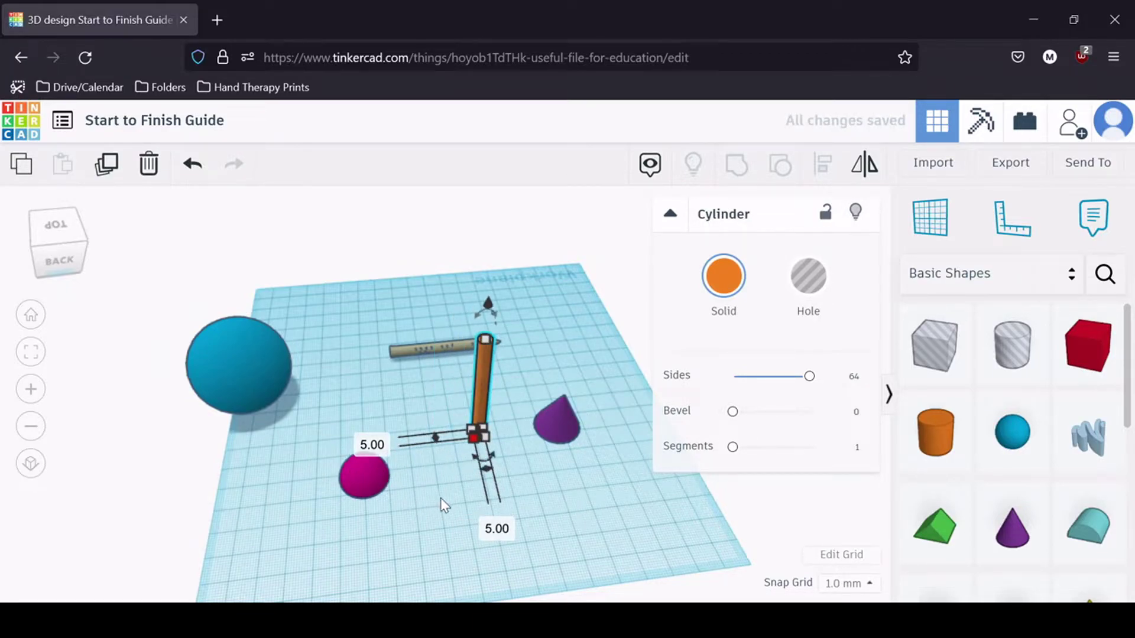
click(443, 500)
- Check the cylinder's base size and set the purple cone's base to 5 mm by 5 mm
click(553, 408)
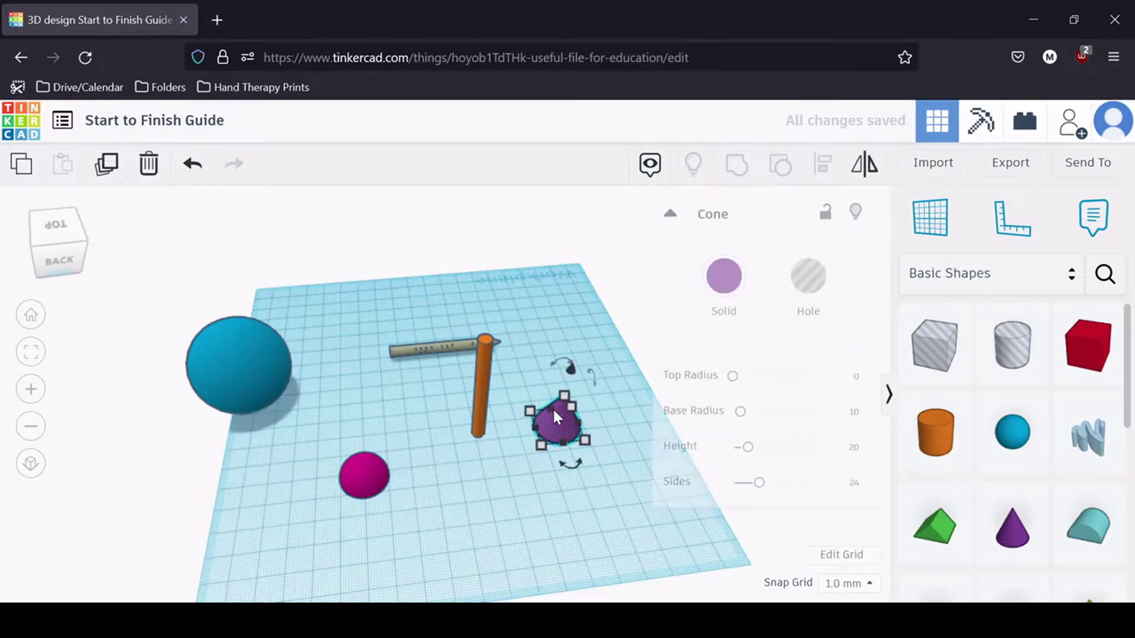
click(483, 396)
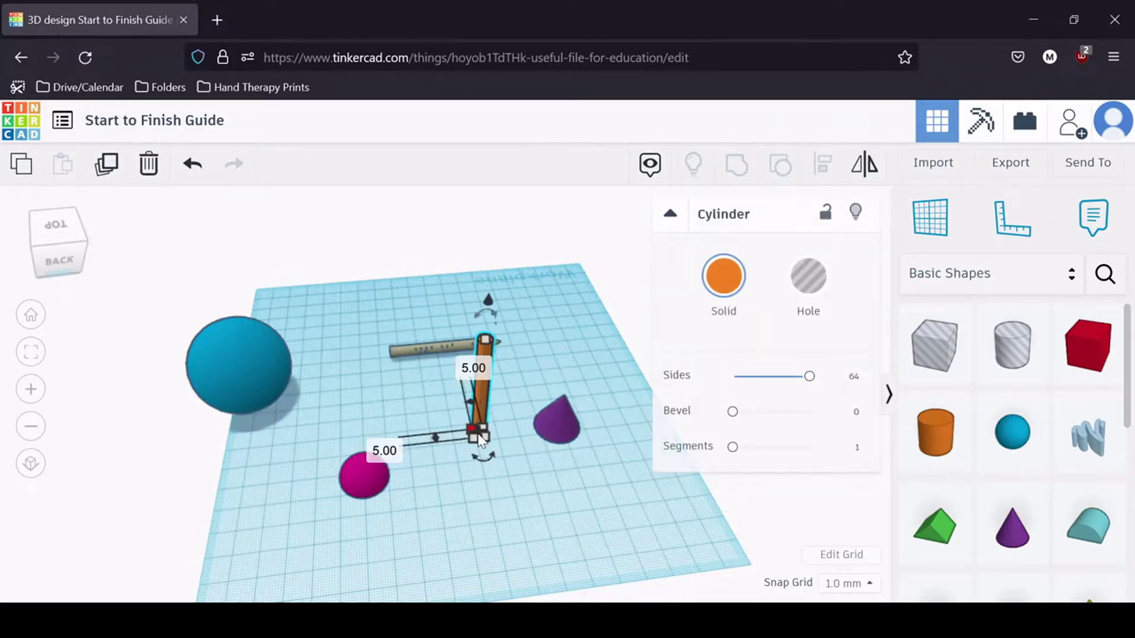
click(548, 428)
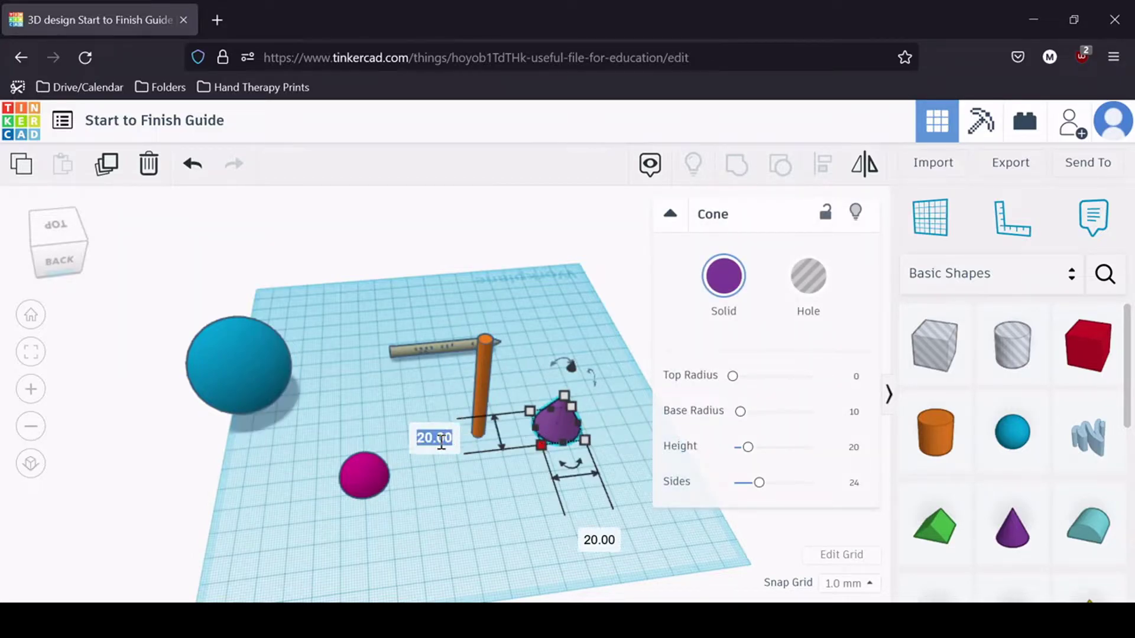
text(5)
key(Tab)
text(5)
key(Return)
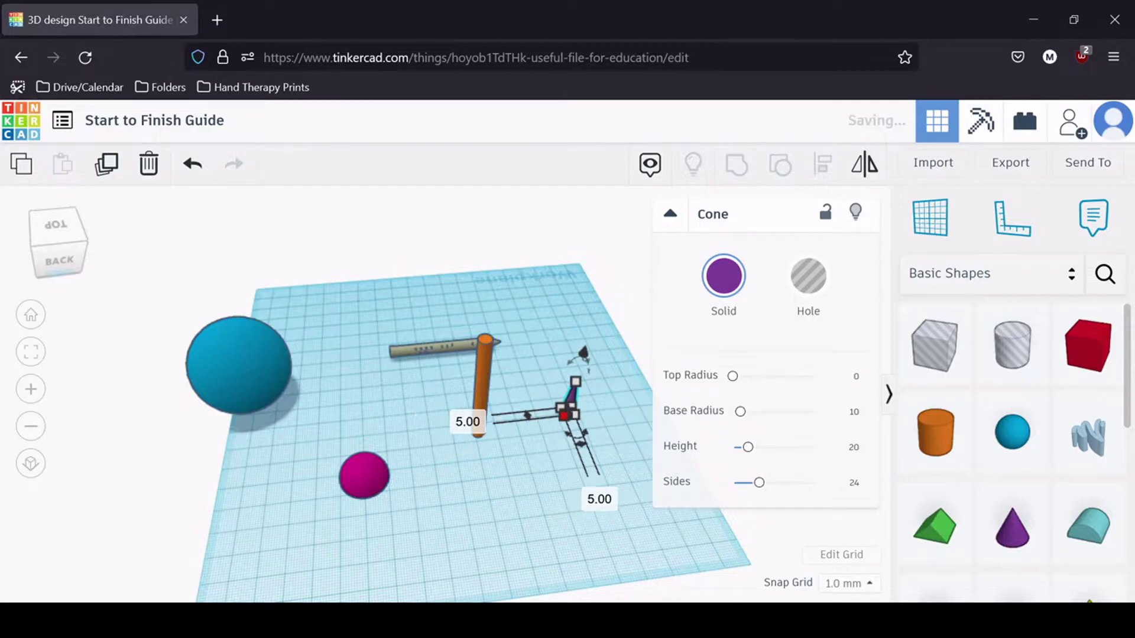
click(484, 501)
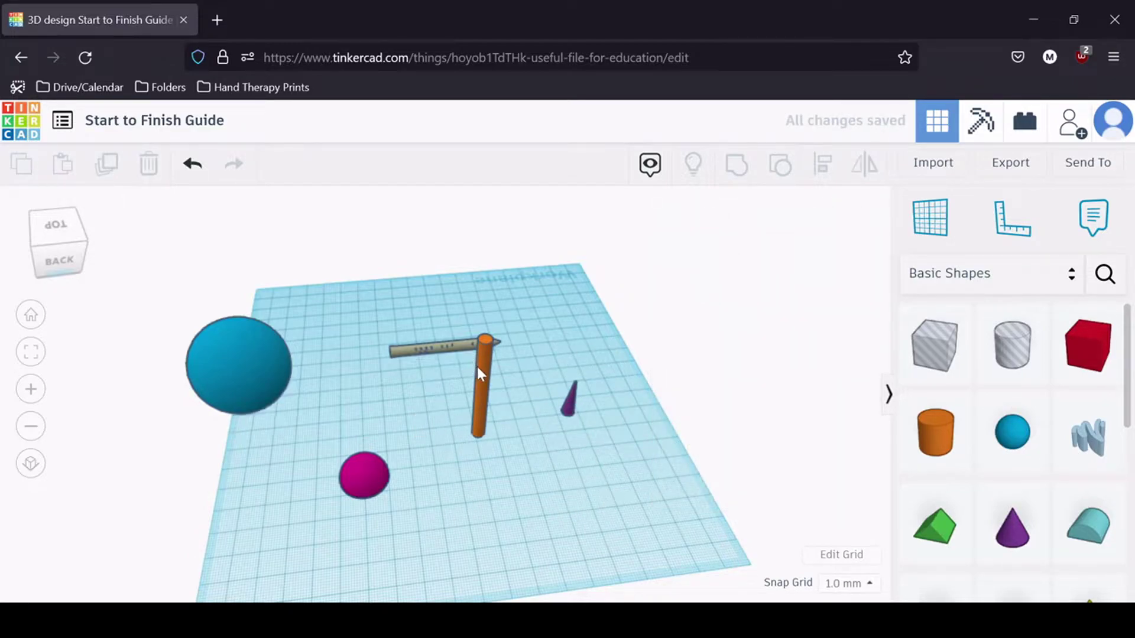
- Move the cylinder about 23 mm away from the cone and shorten the cone to a height of 10 mm
drag(477, 364, 419, 363)
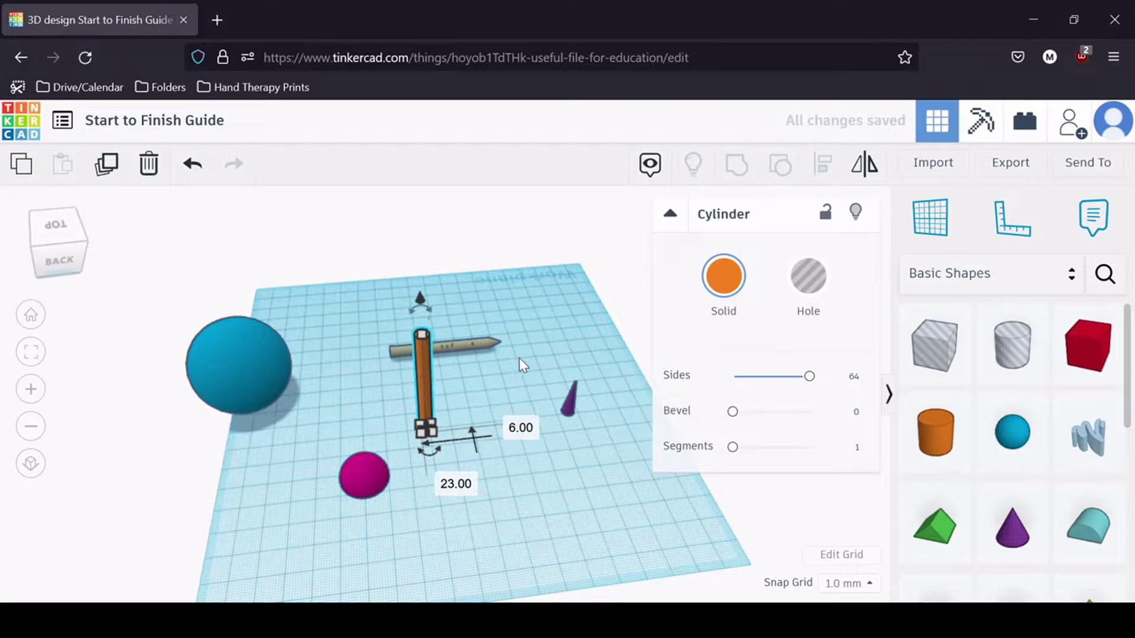
click(572, 407)
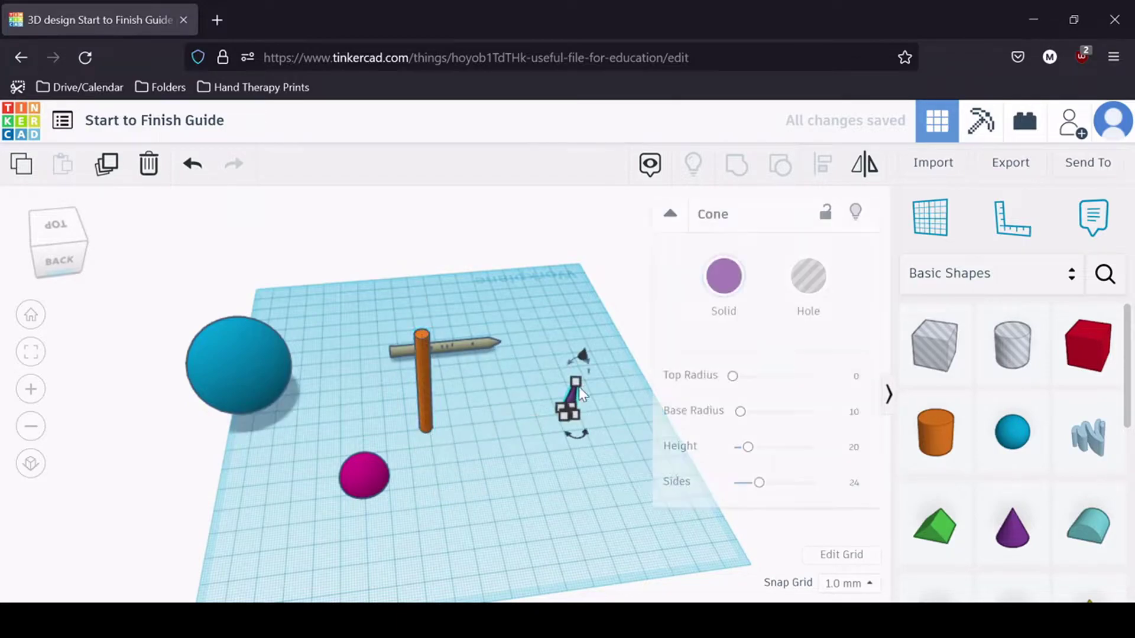
drag(579, 387, 574, 392)
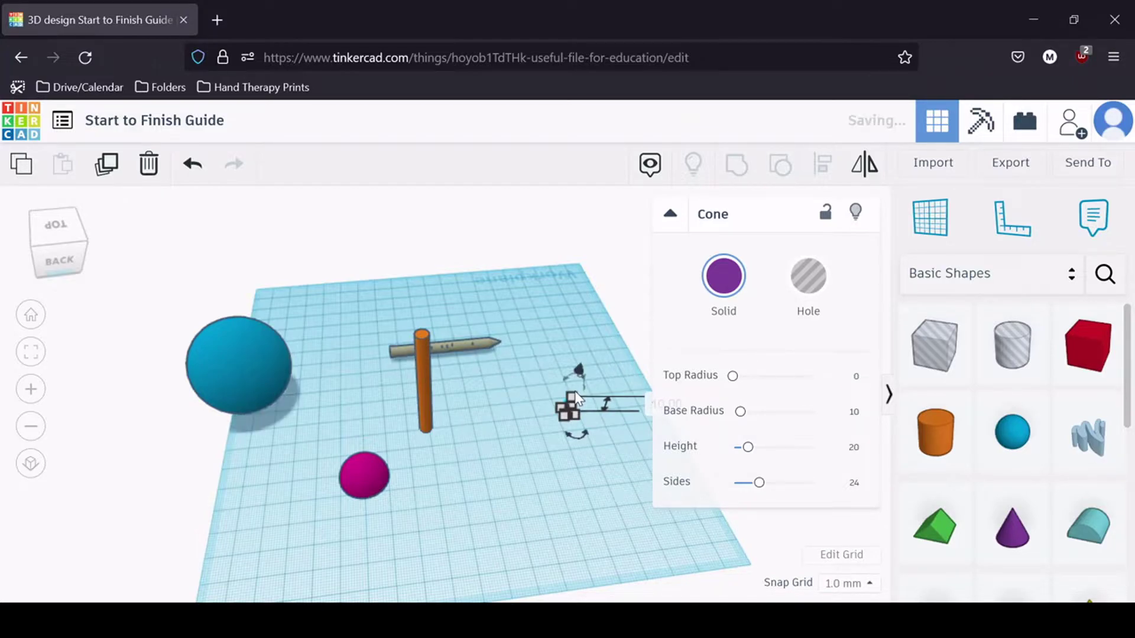
click(610, 475)
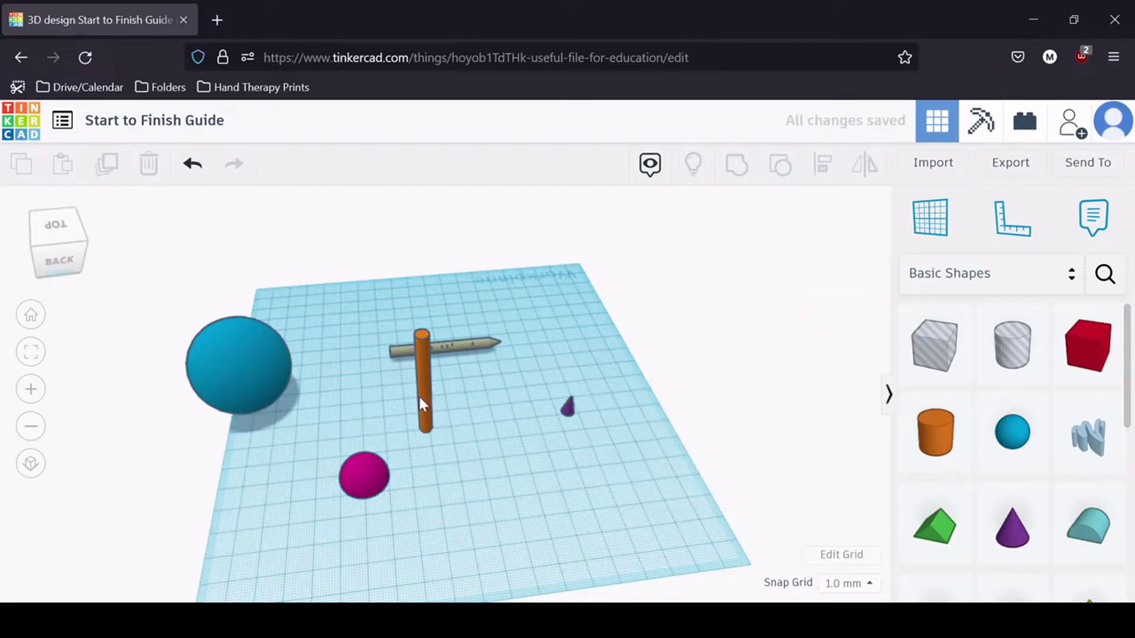
- Move the cylinder about 46 mm toward the cone, then align both shapes on their horizontal centres and their tops
drag(427, 392, 526, 381)
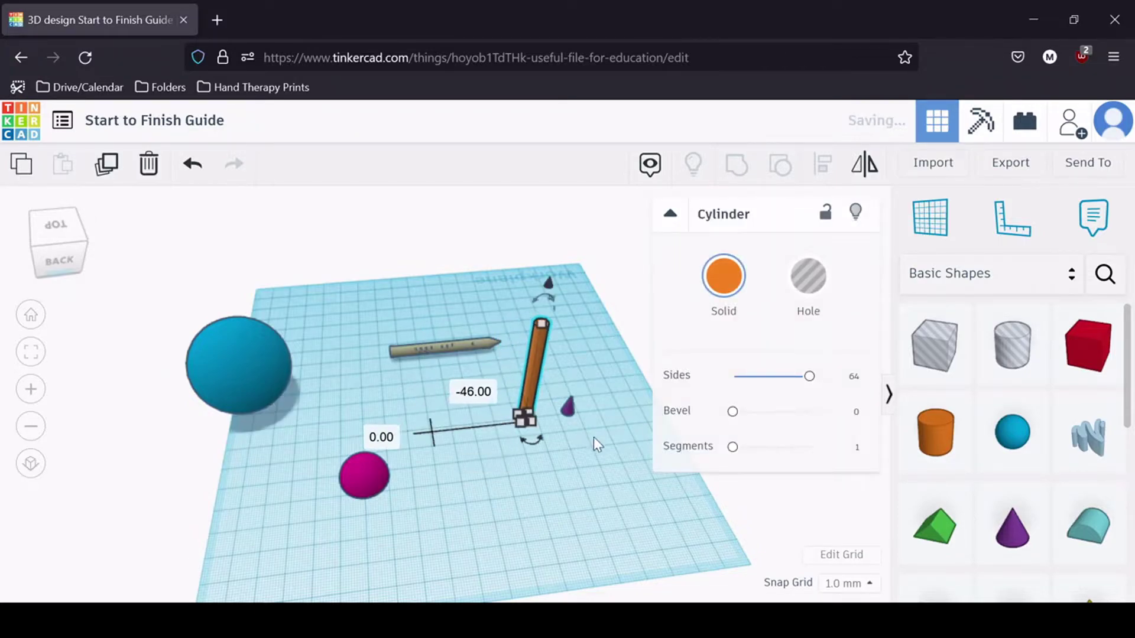
click(611, 452)
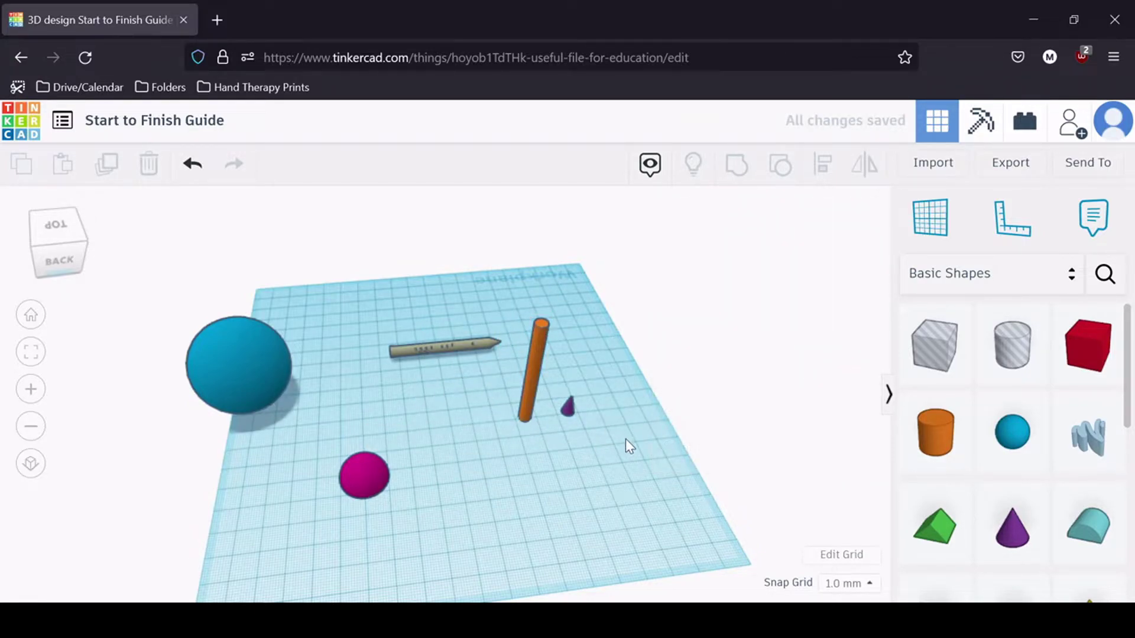
drag(625, 439, 471, 371)
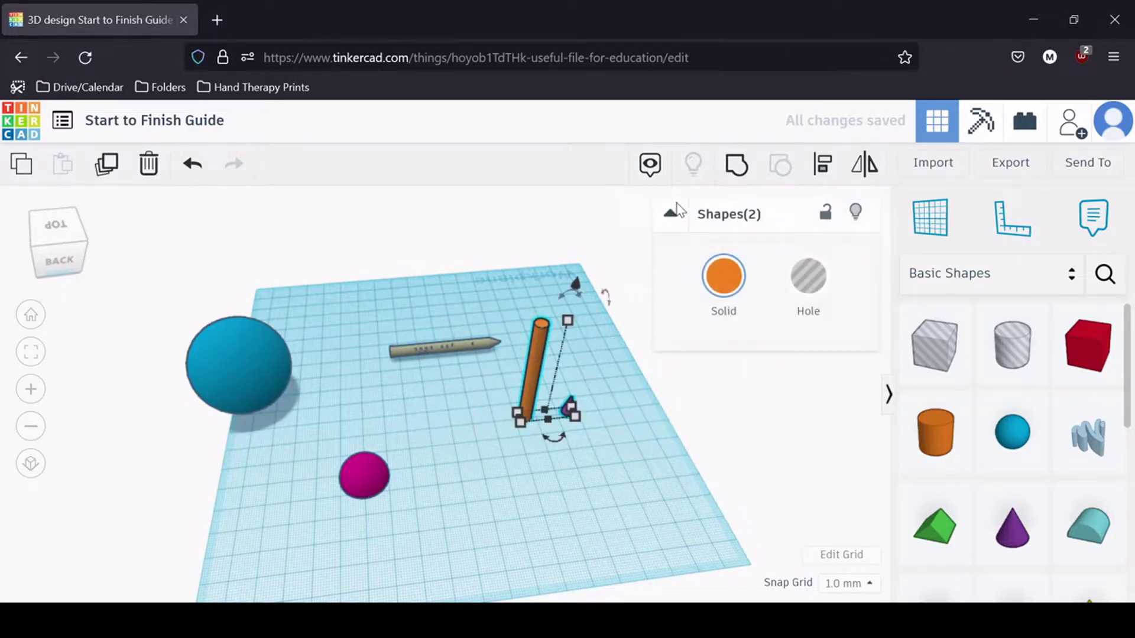
click(820, 165)
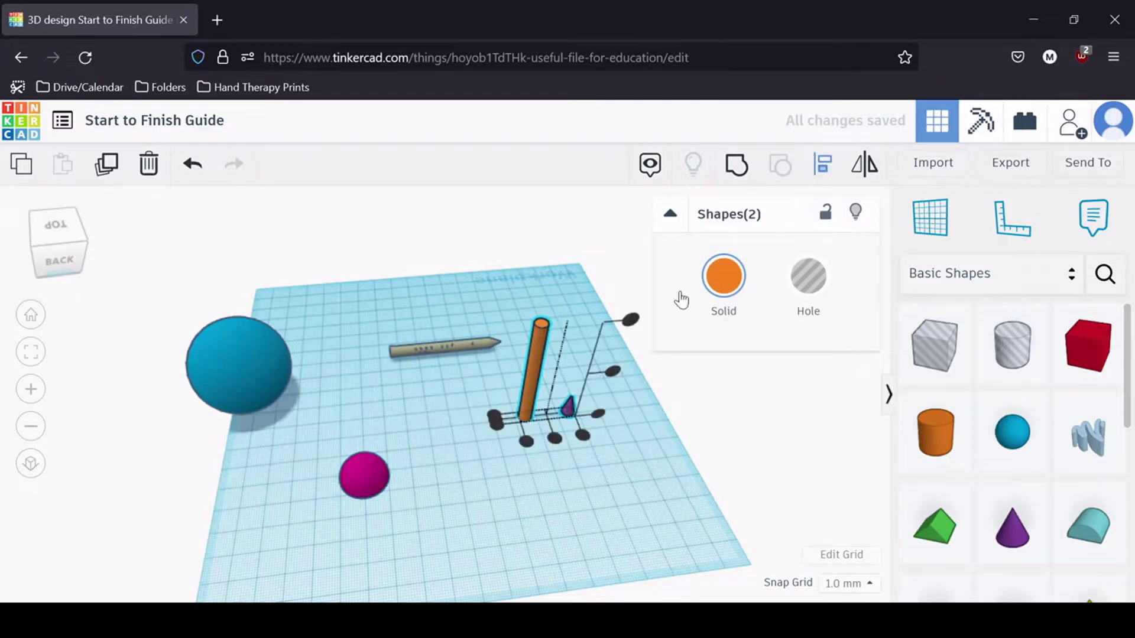
click(554, 439)
click(518, 420)
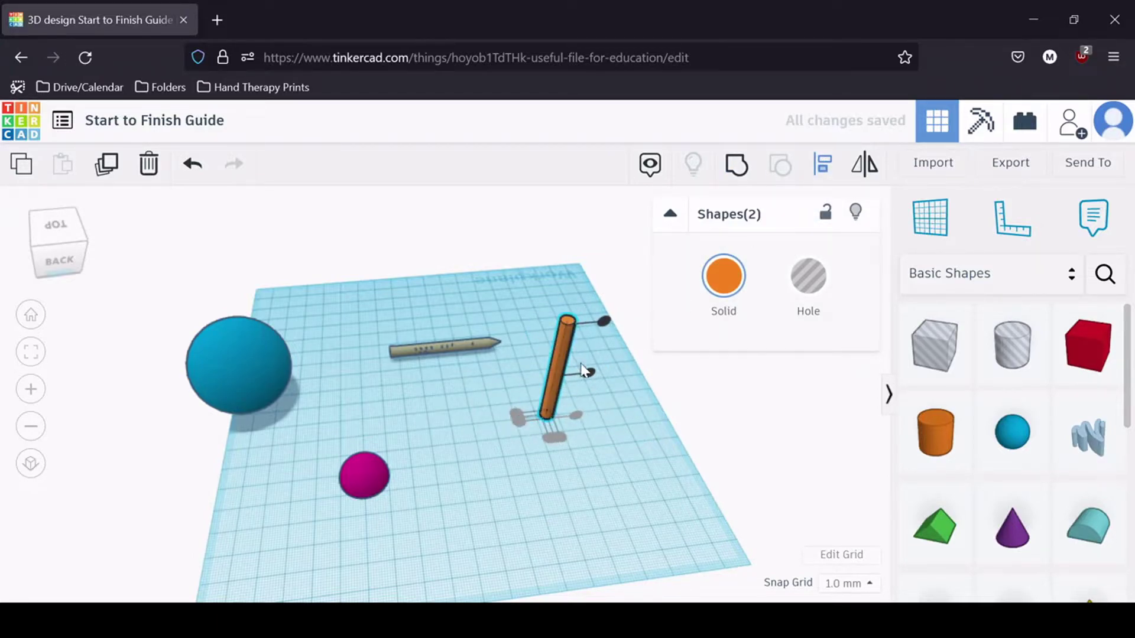
click(603, 321)
click(625, 391)
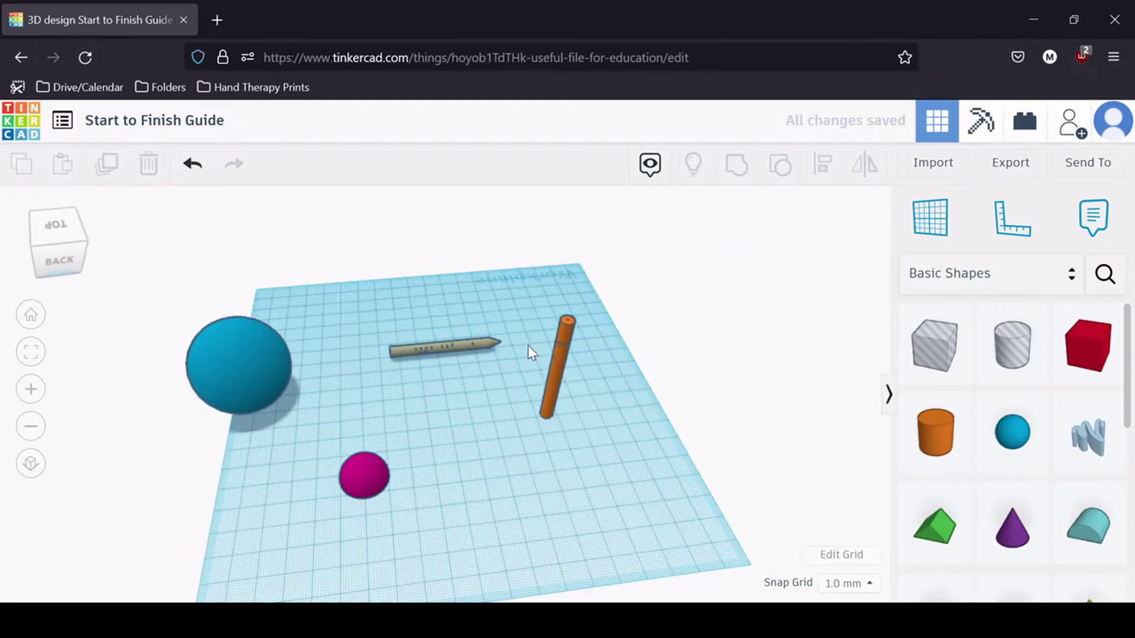
- Lower the cylinder by 10 mm so the cone sits as a point on its end
click(562, 355)
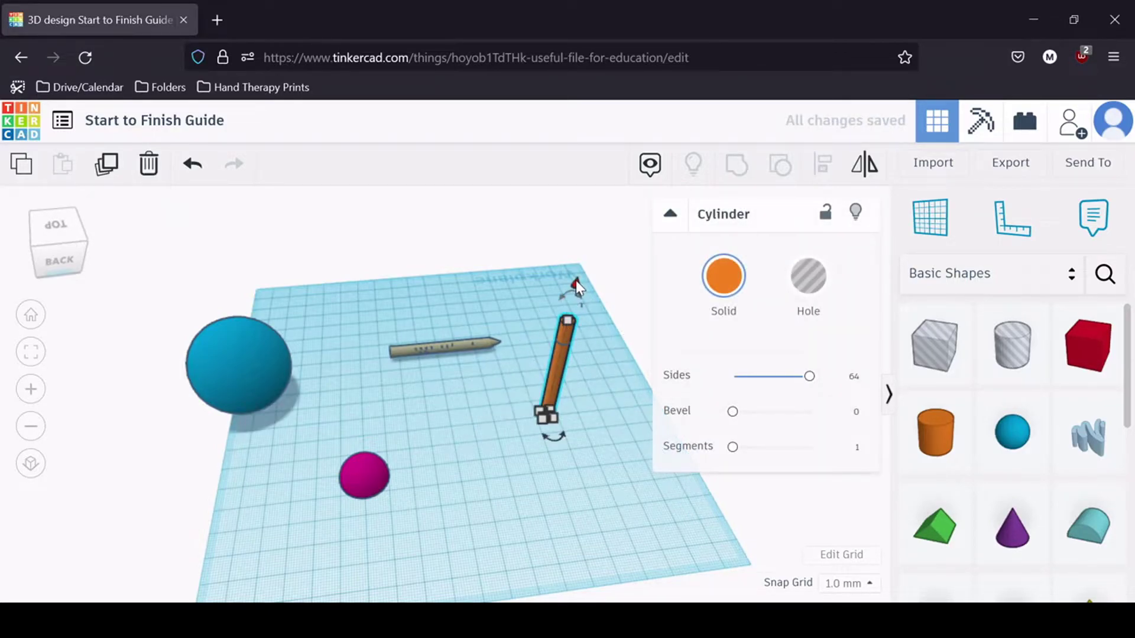
drag(576, 282, 572, 304)
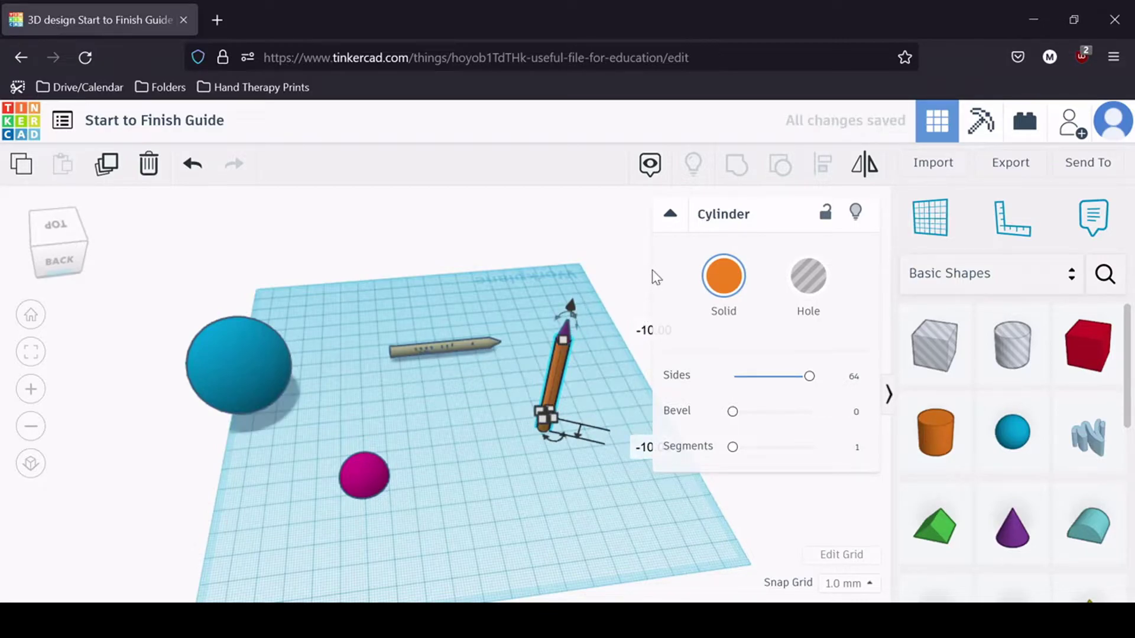
click(670, 213)
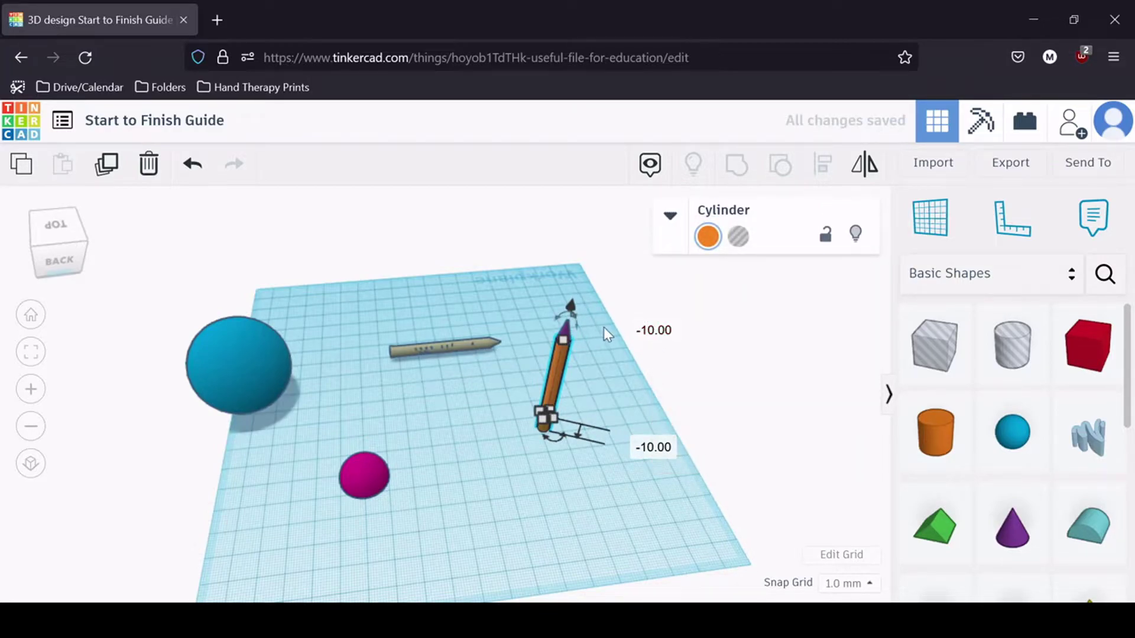
- Group the purple cone and the orange cylinder into one pointed tee shaft
click(599, 353)
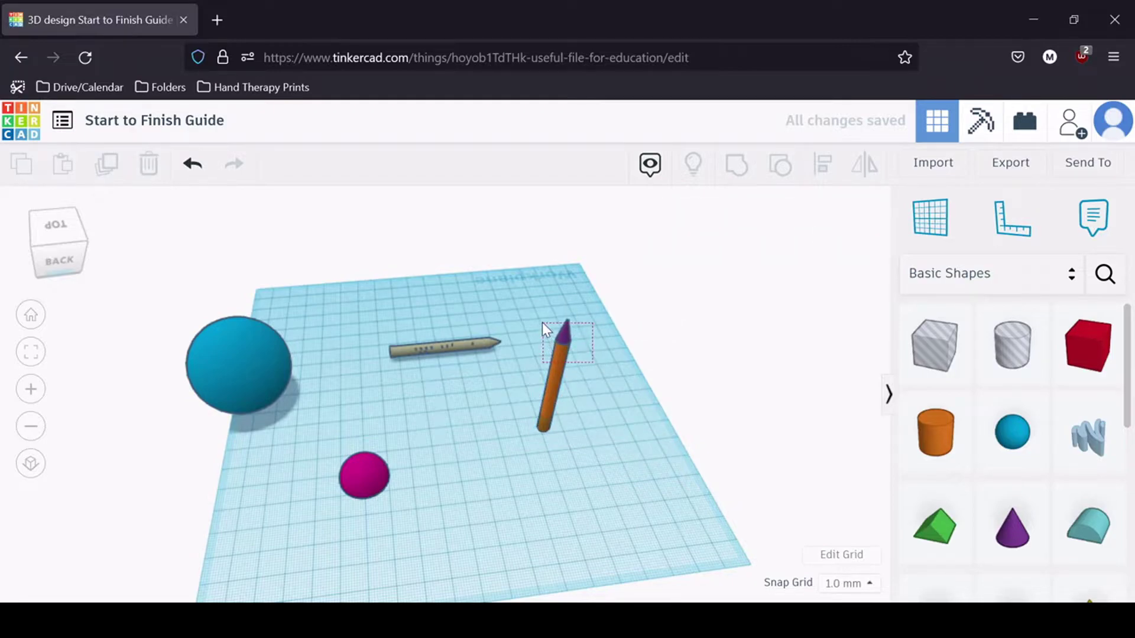
drag(542, 326, 543, 327)
click(737, 164)
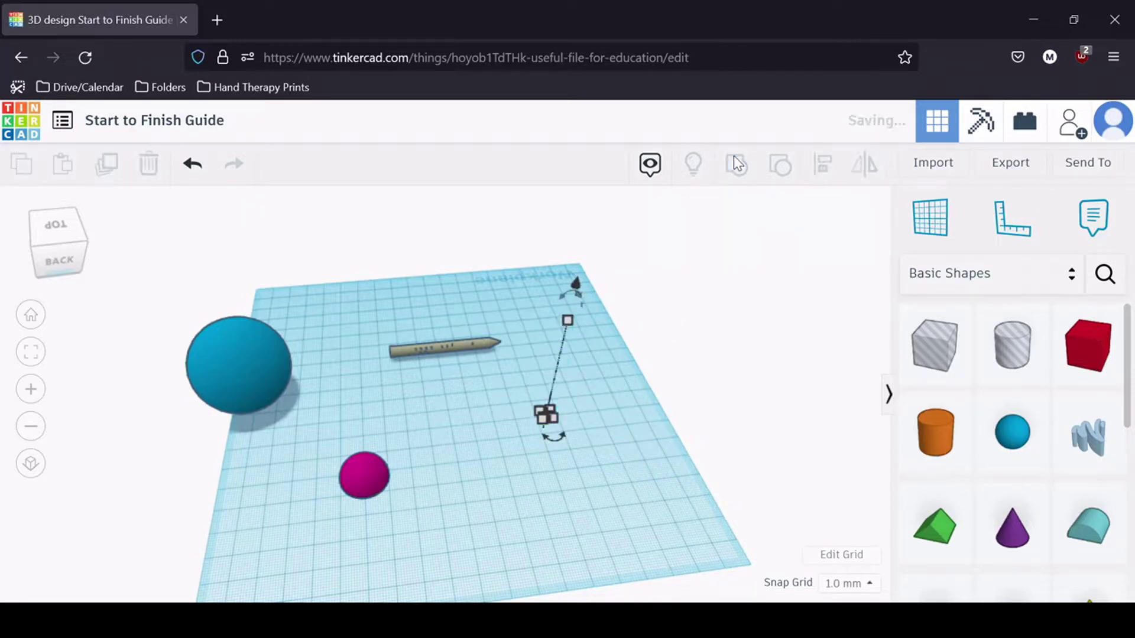
click(610, 414)
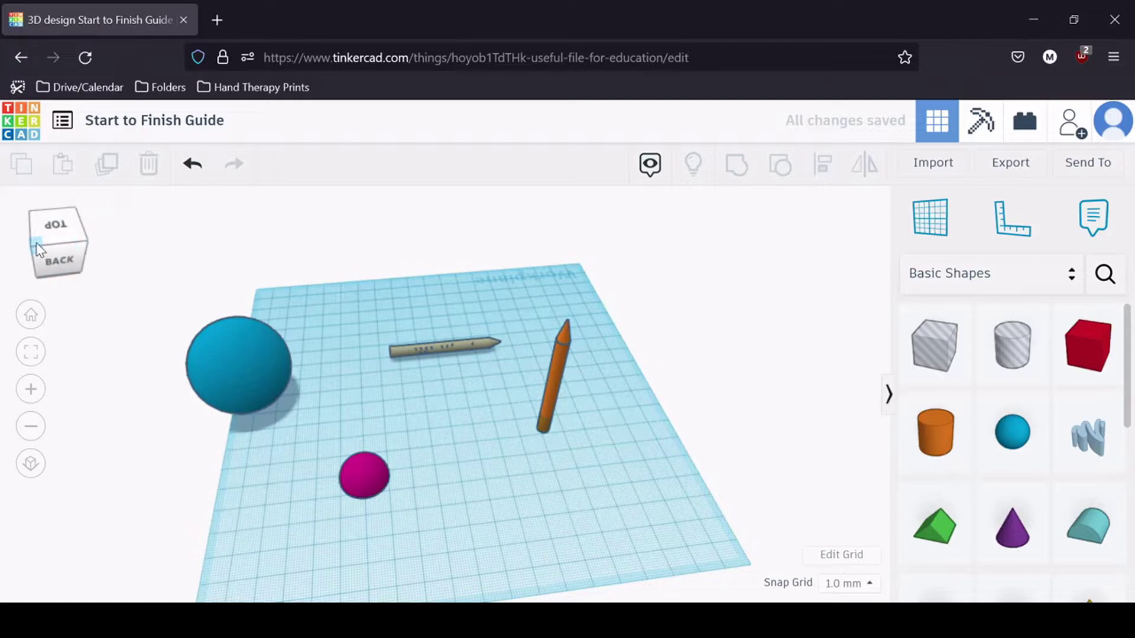
- Ungroup the imported golf tee and delete the hole box that cuts away its head
drag(37, 249, 33, 242)
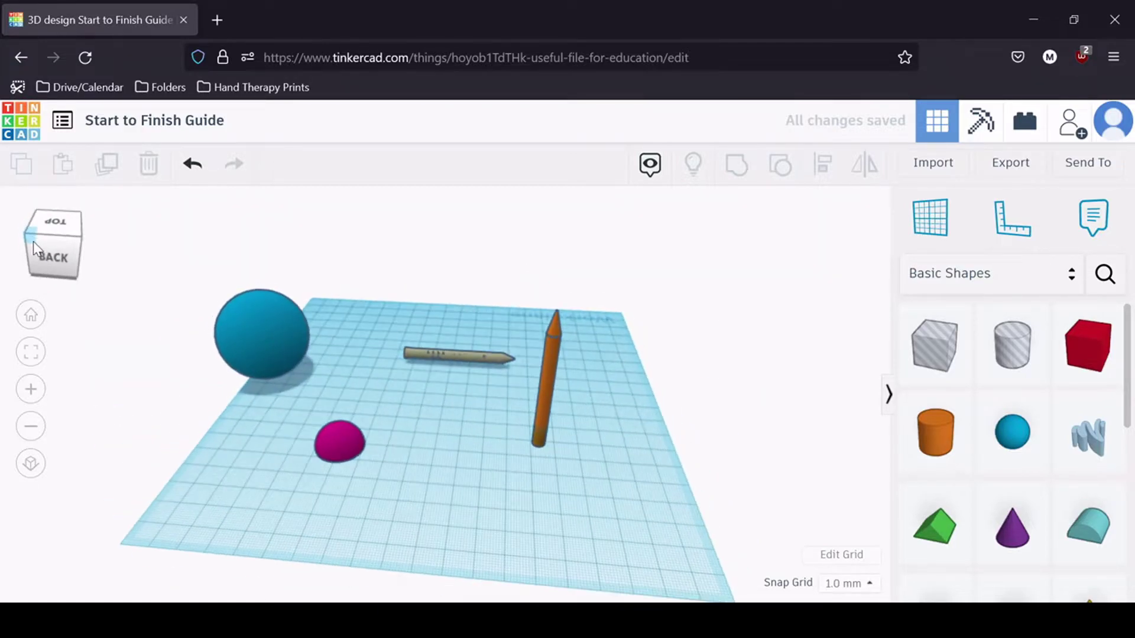
click(550, 372)
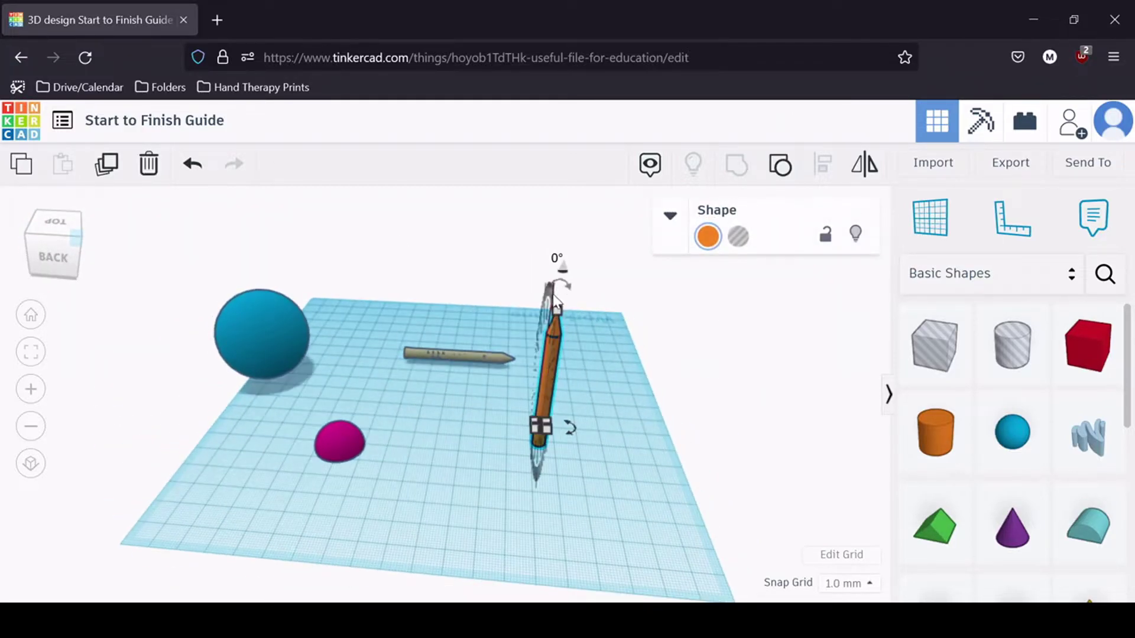
drag(555, 304, 555, 310)
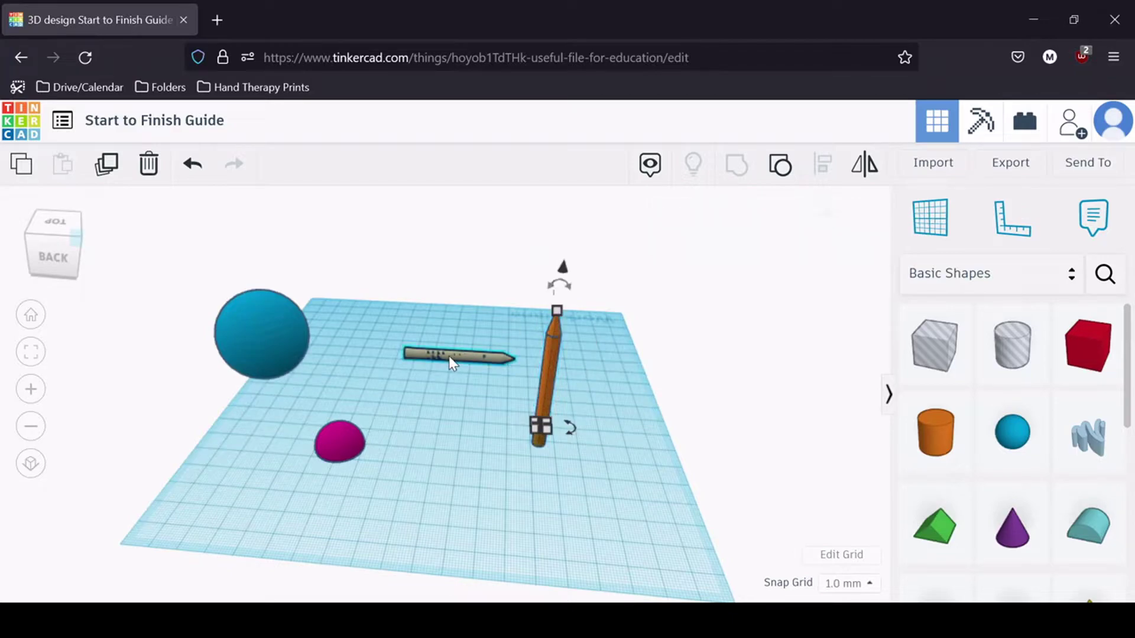
click(452, 363)
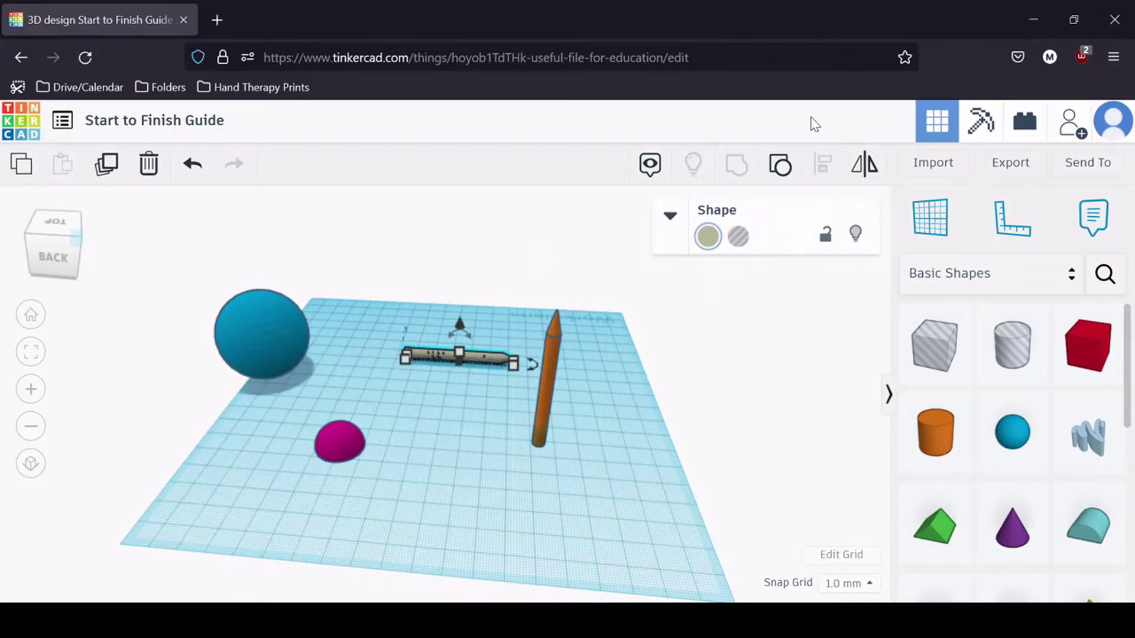
click(782, 160)
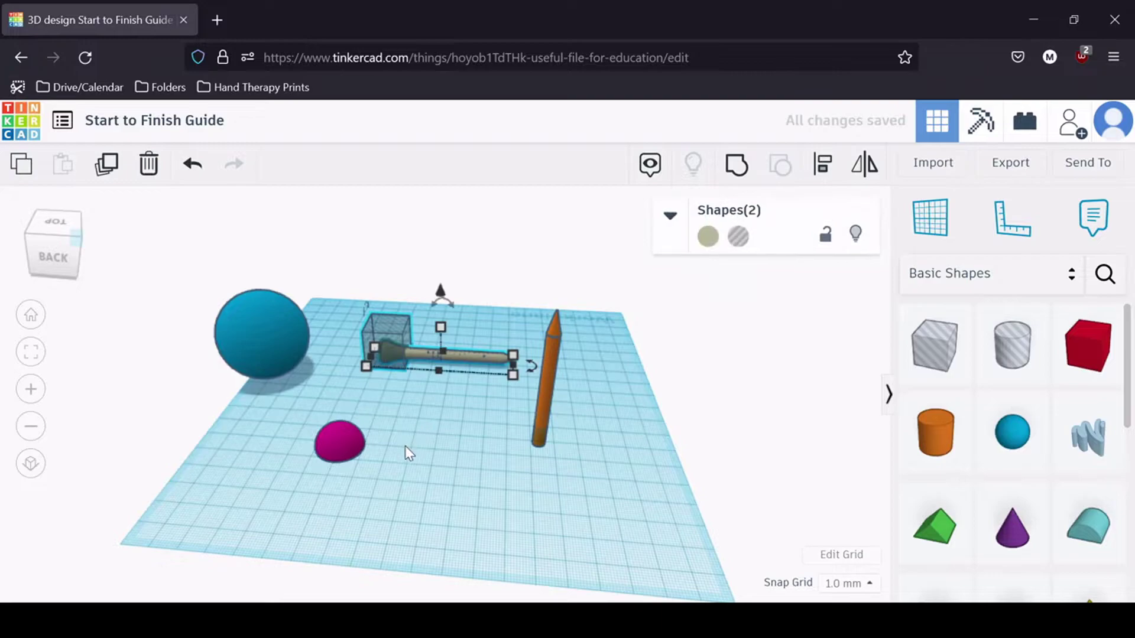
click(377, 376)
click(380, 330)
key(Delete)
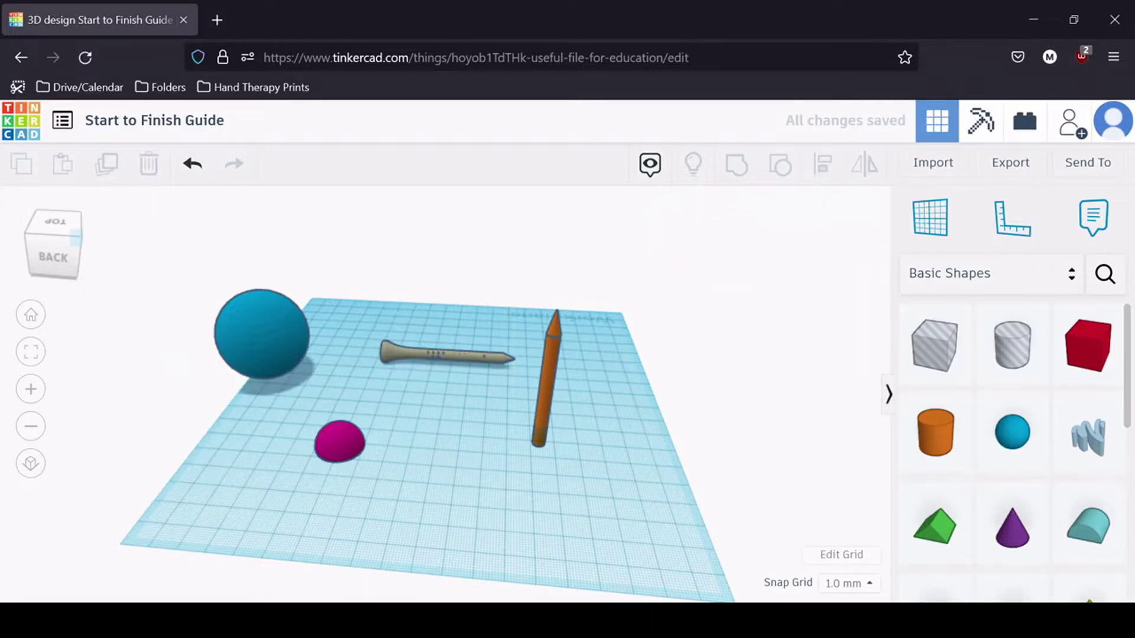
- Check the overall length and width of the restored reference golf tee
click(384, 361)
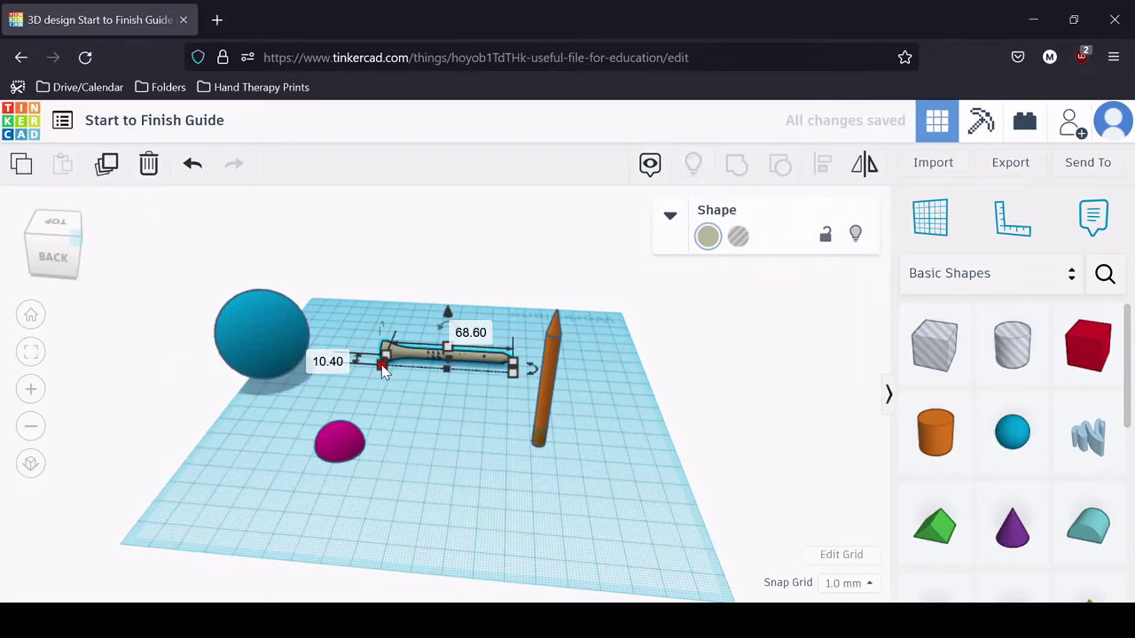
mouse_move(381, 364)
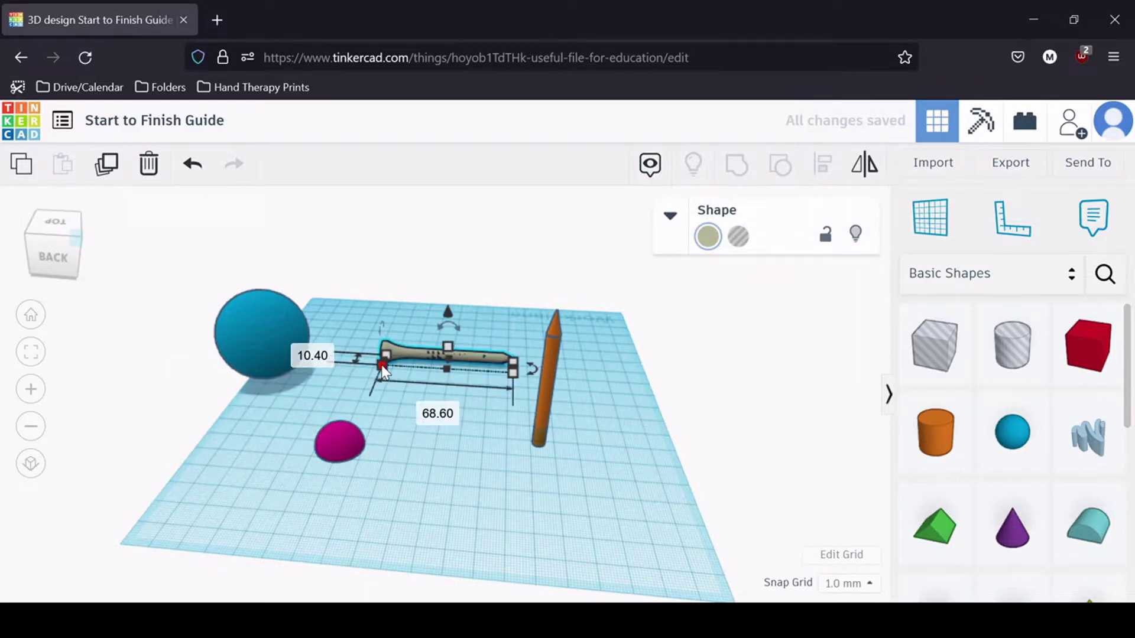
click(478, 450)
- Raise the orange pointed shaft by 10 mm so its base rests on the workplane
click(541, 387)
mouse_move(561, 284)
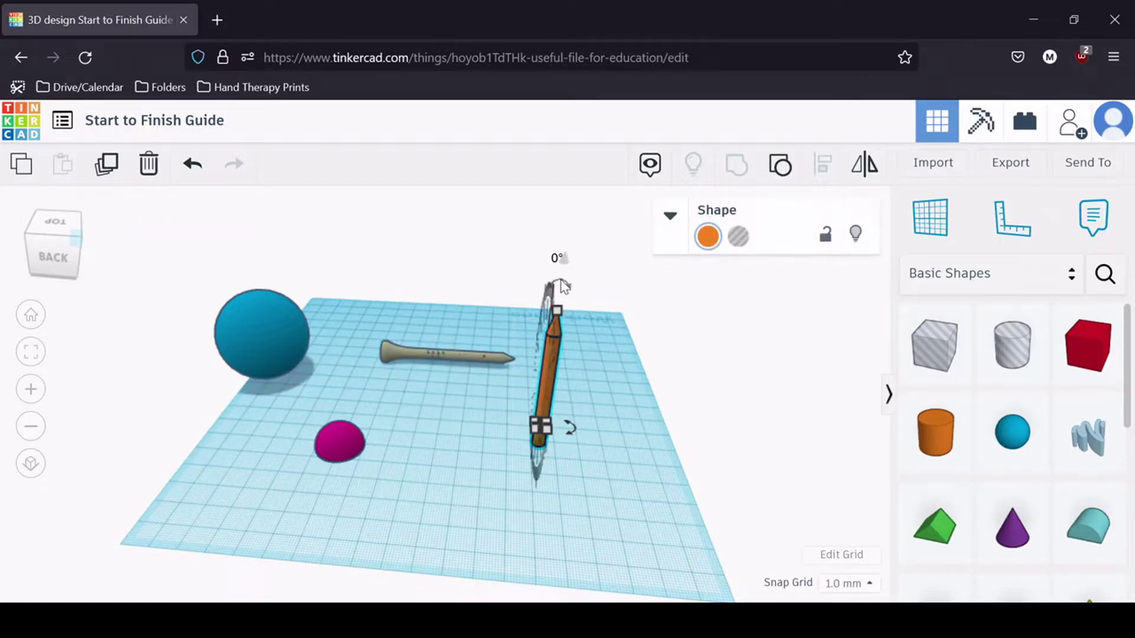
drag(563, 261, 568, 241)
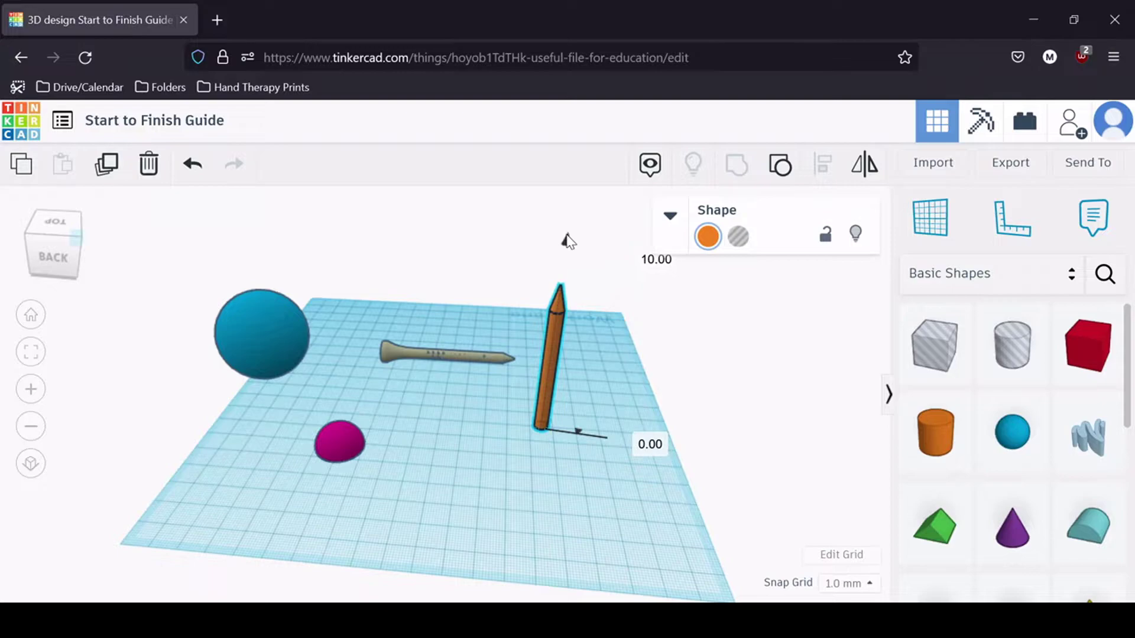
click(423, 491)
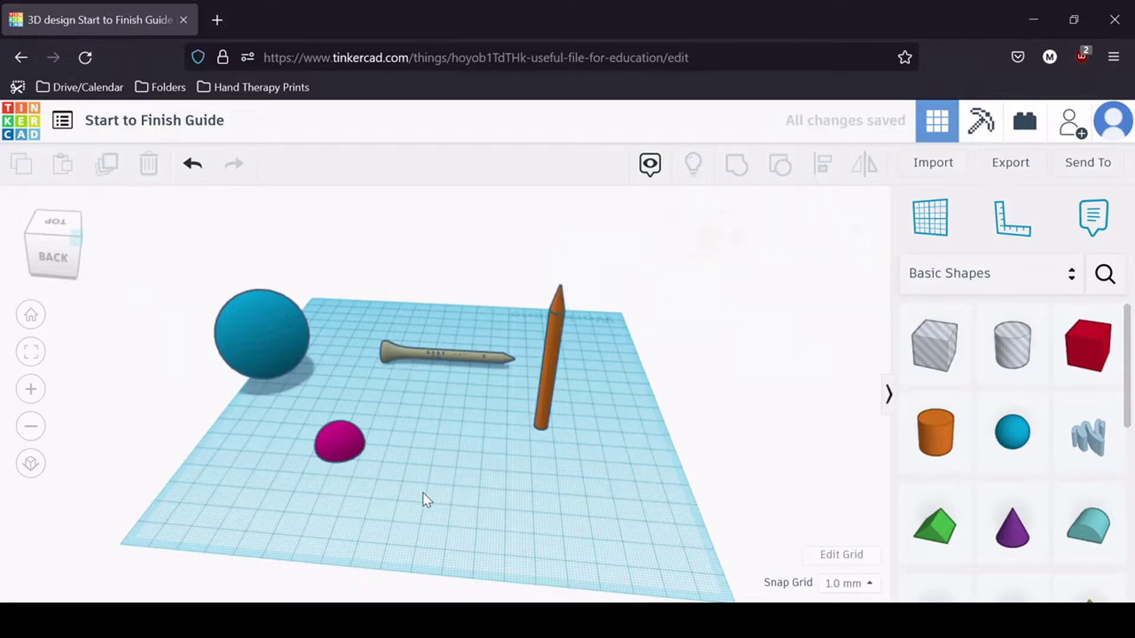
- Resize the base of the pink half sphere to 30 by 30 mm
click(334, 449)
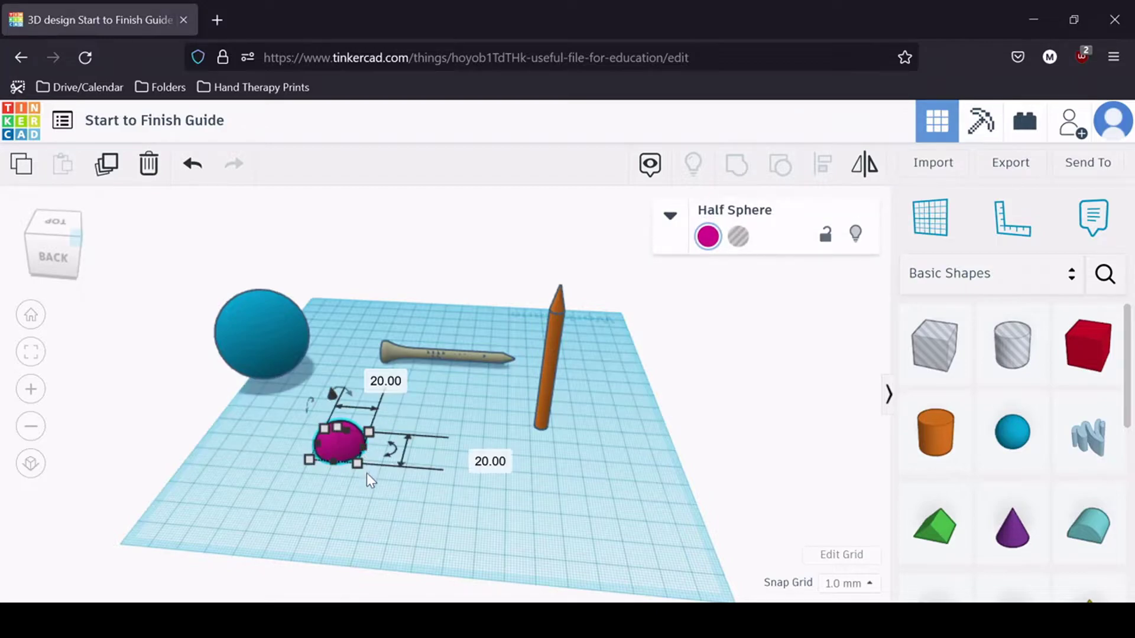
mouse_move(357, 462)
click(292, 557)
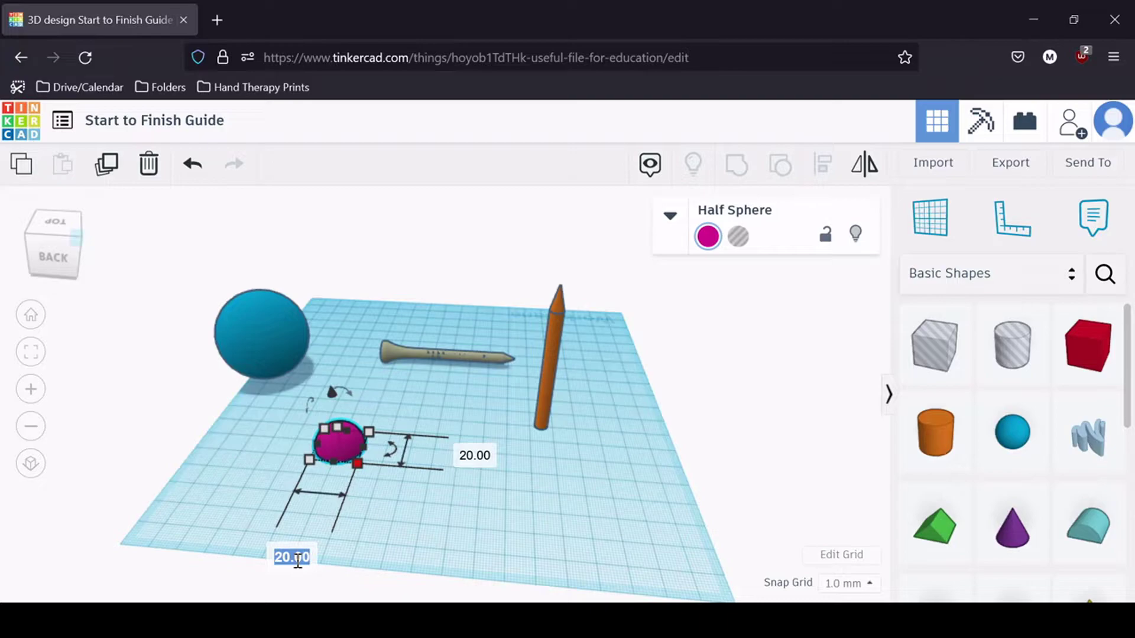
text(30)
key(Tab)
text(30)
key(Return)
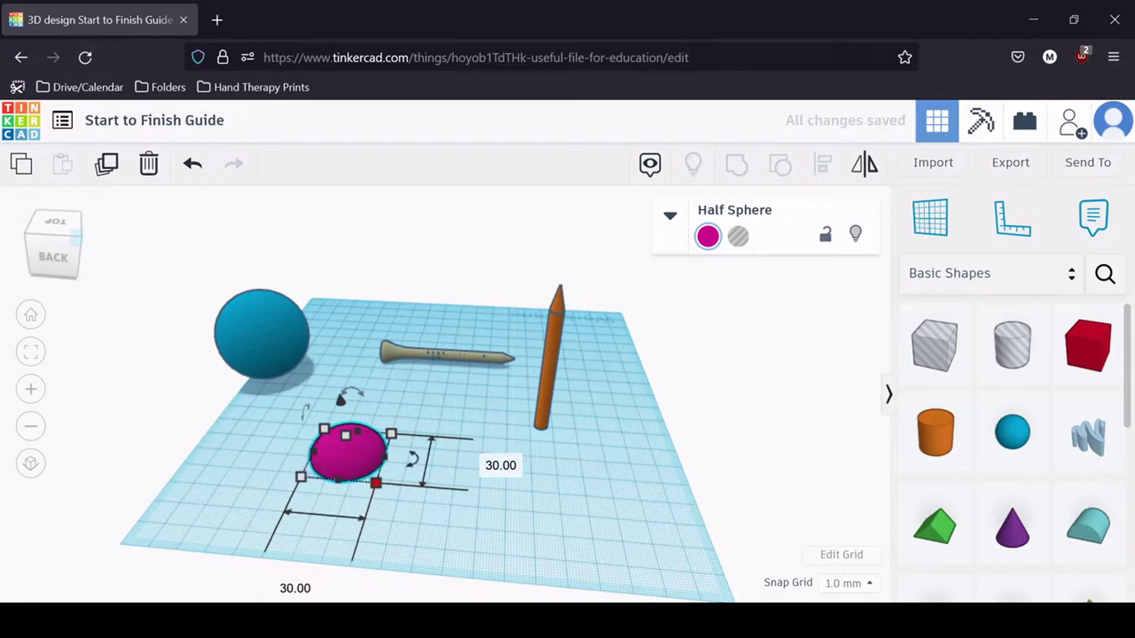
click(487, 536)
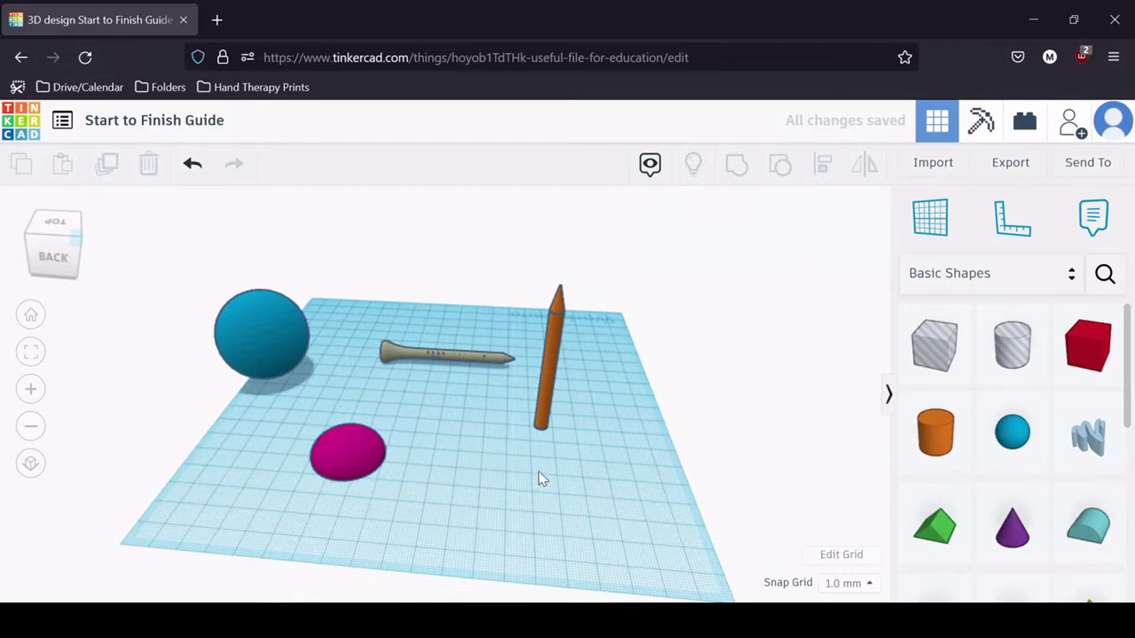
- Move the orange shaft onto the half sphere and align both shapes on their horizontal centres
mouse_move(541, 406)
mouse_down()
mouse_move(391, 421)
mouse_move(342, 439)
mouse_up()
click(432, 522)
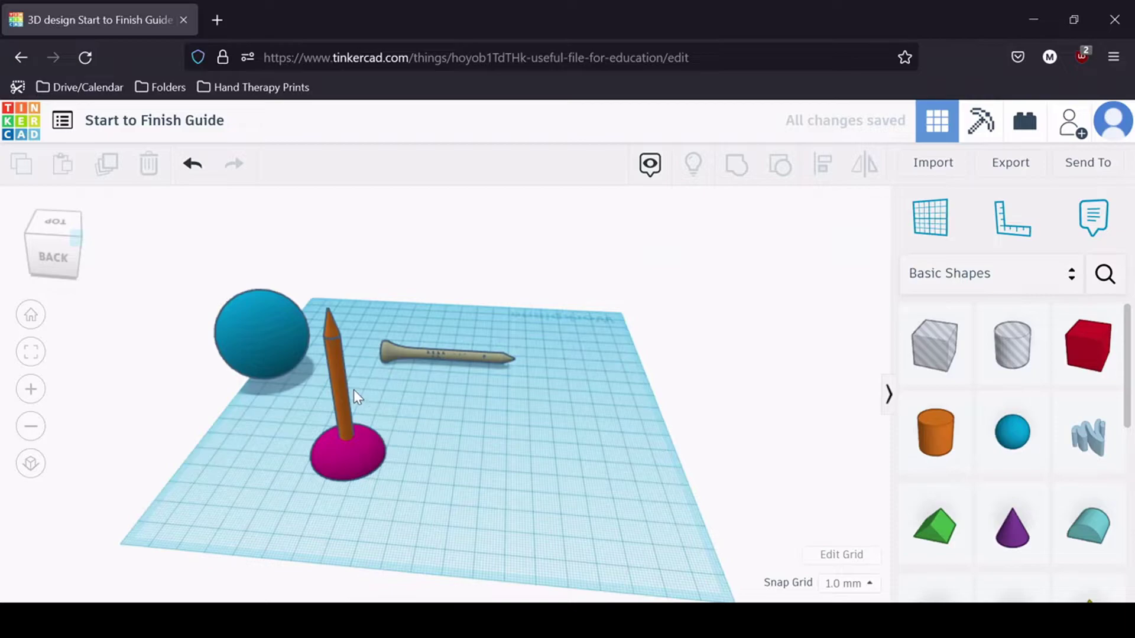
drag(440, 503, 279, 418)
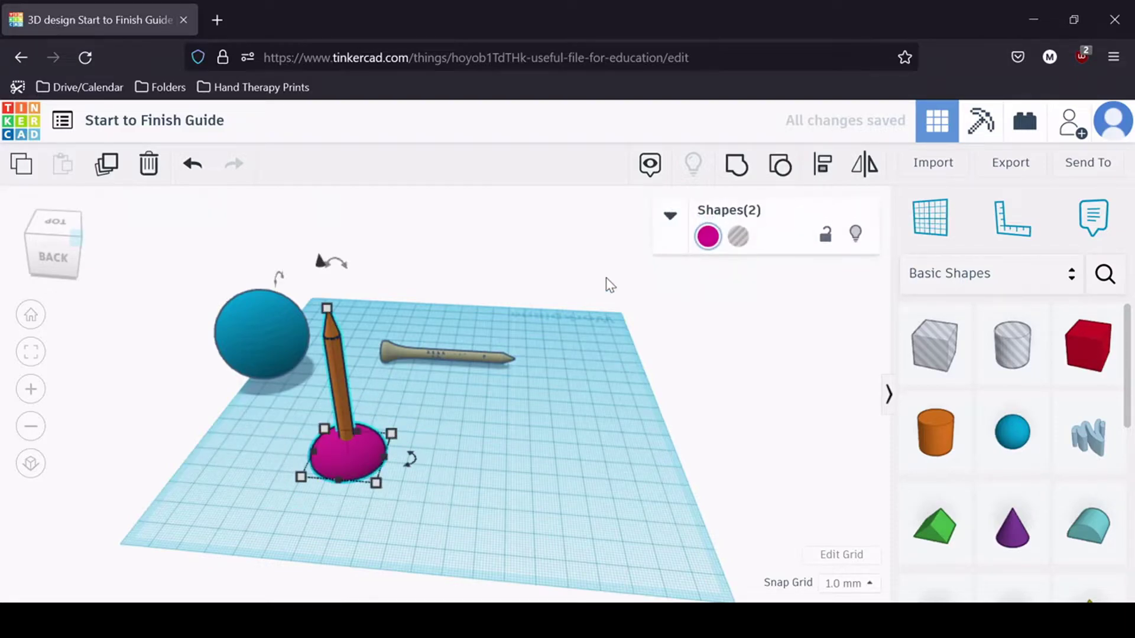
click(822, 164)
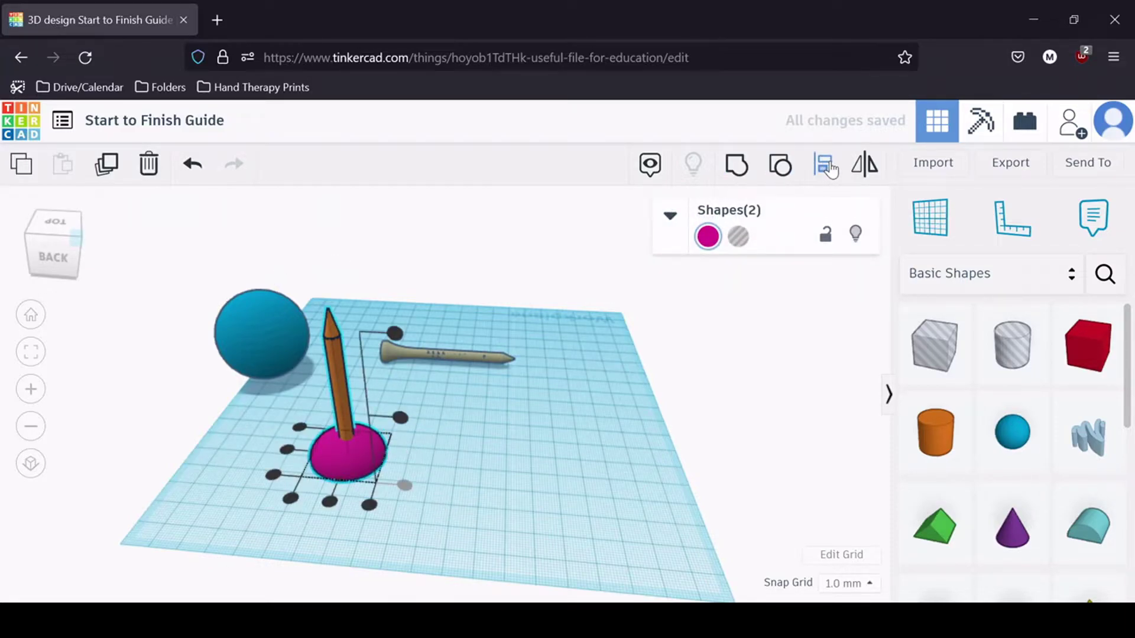
click(287, 453)
click(330, 501)
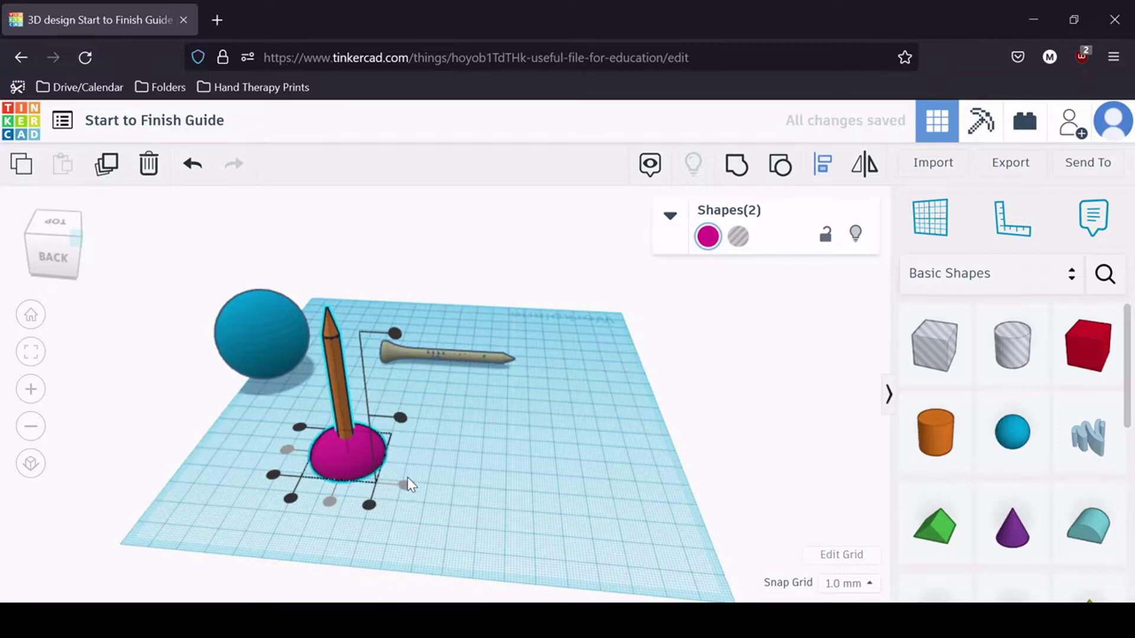
click(468, 470)
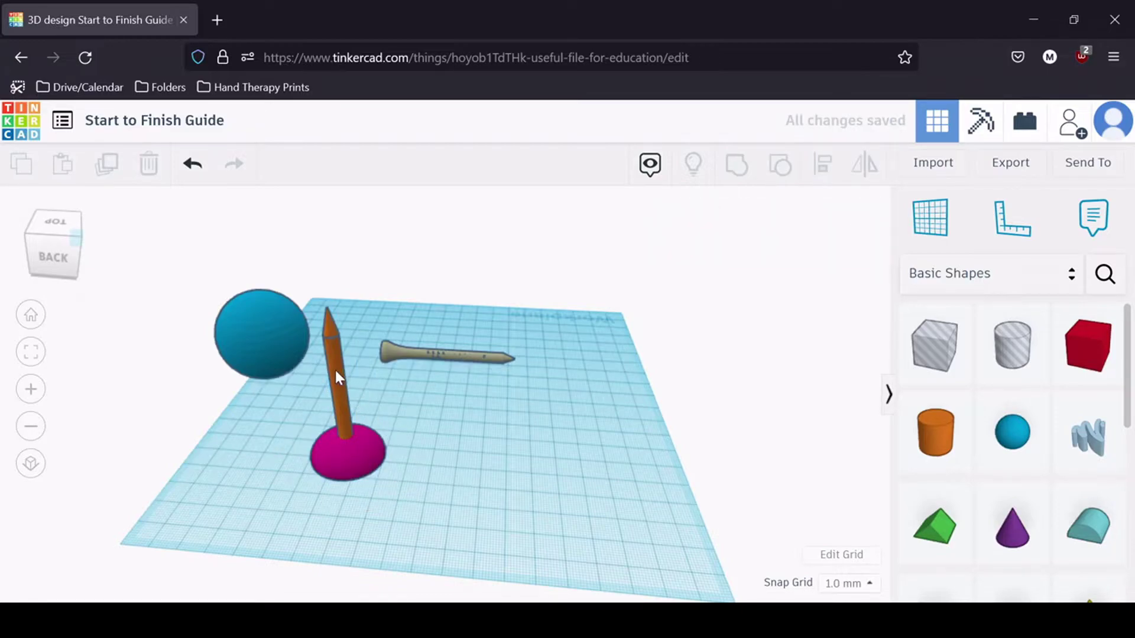
- Compare the shaft with the reference tee's length and raise the shaft 3 mm above the workplane
click(335, 373)
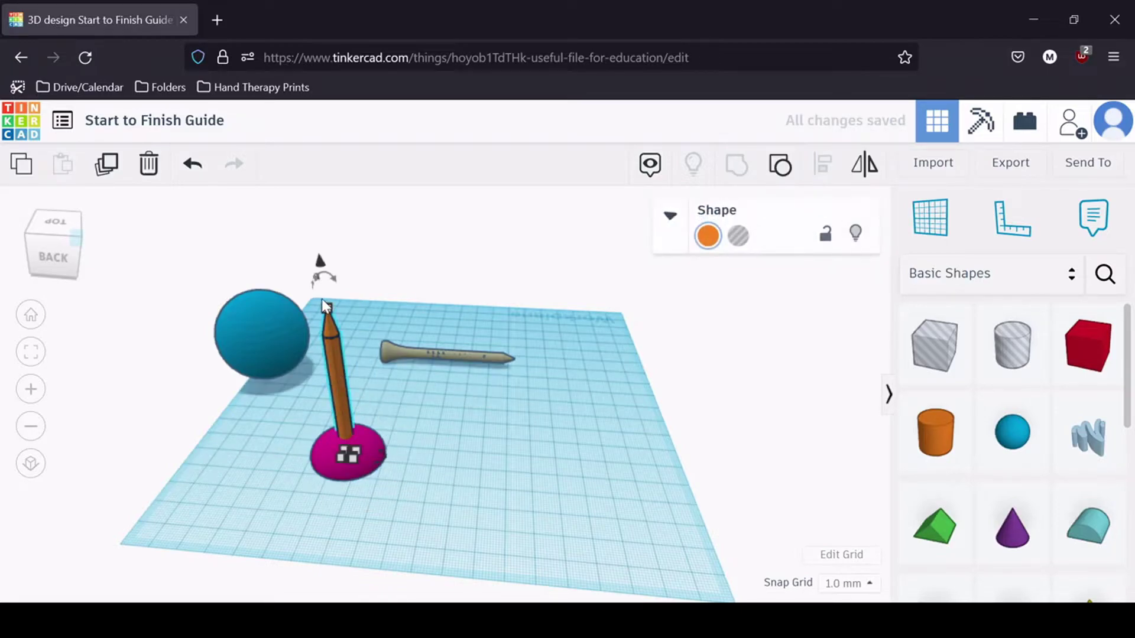
click(464, 355)
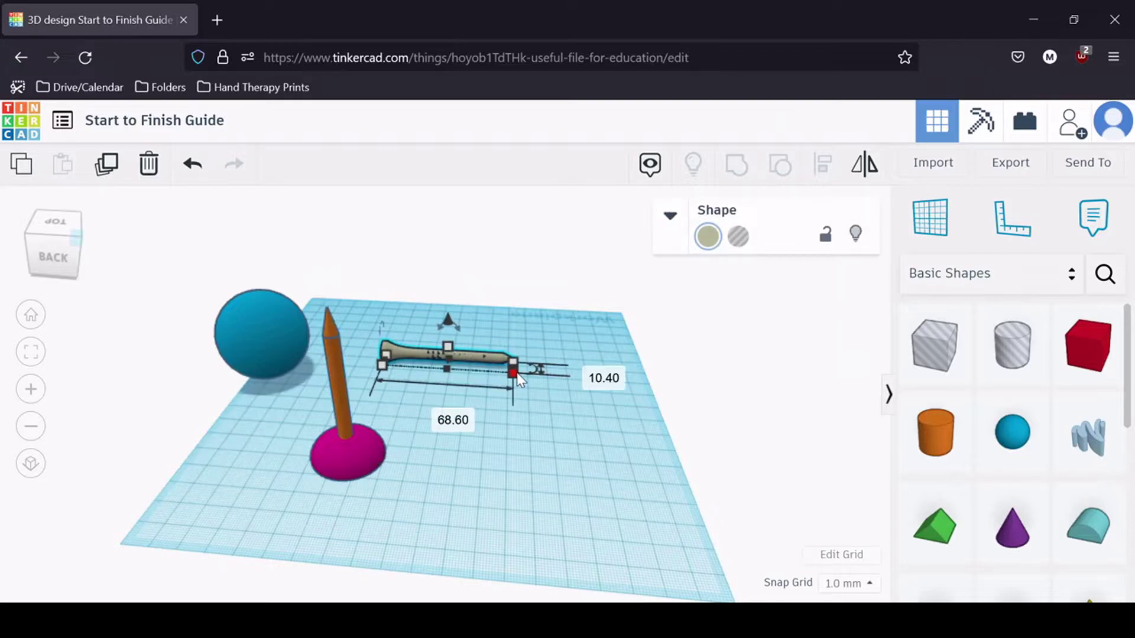
click(519, 456)
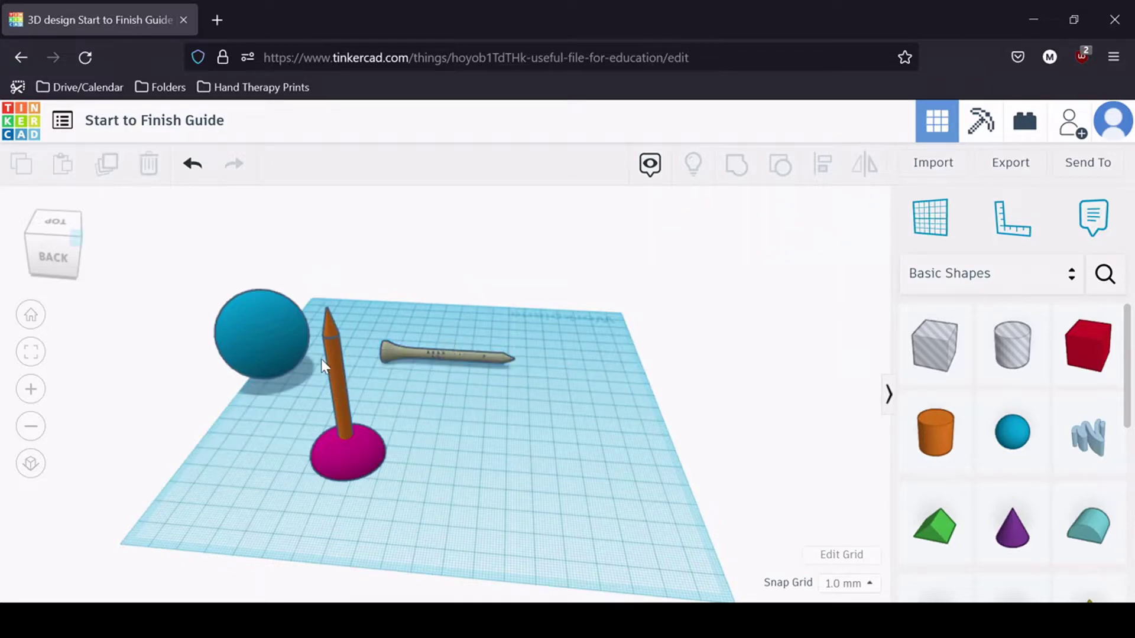
click(326, 357)
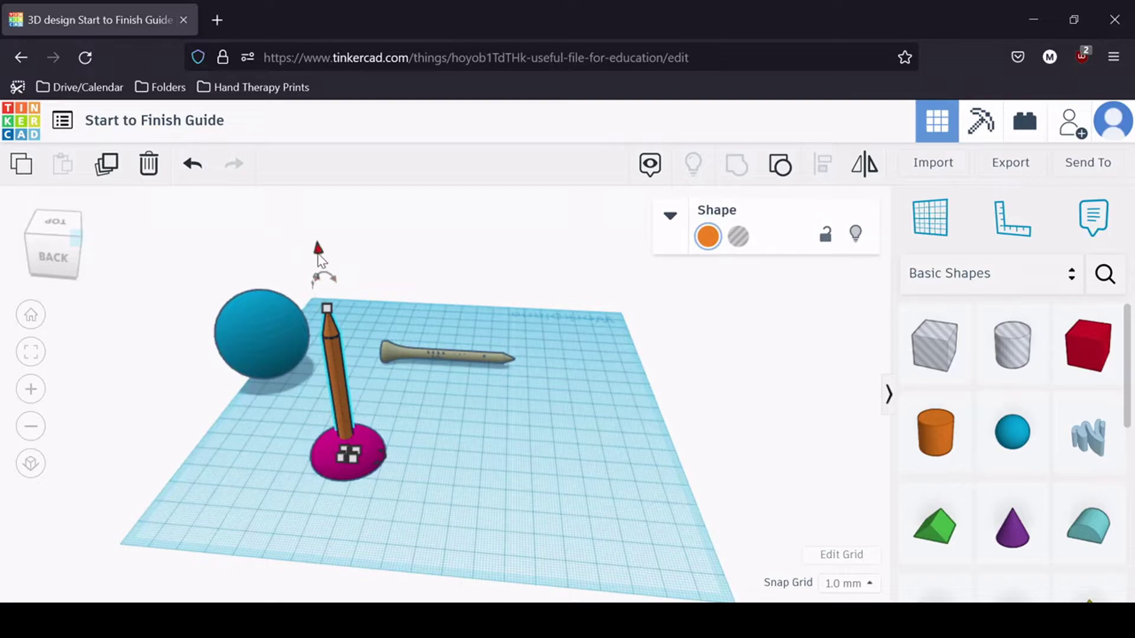
drag(319, 249, 320, 253)
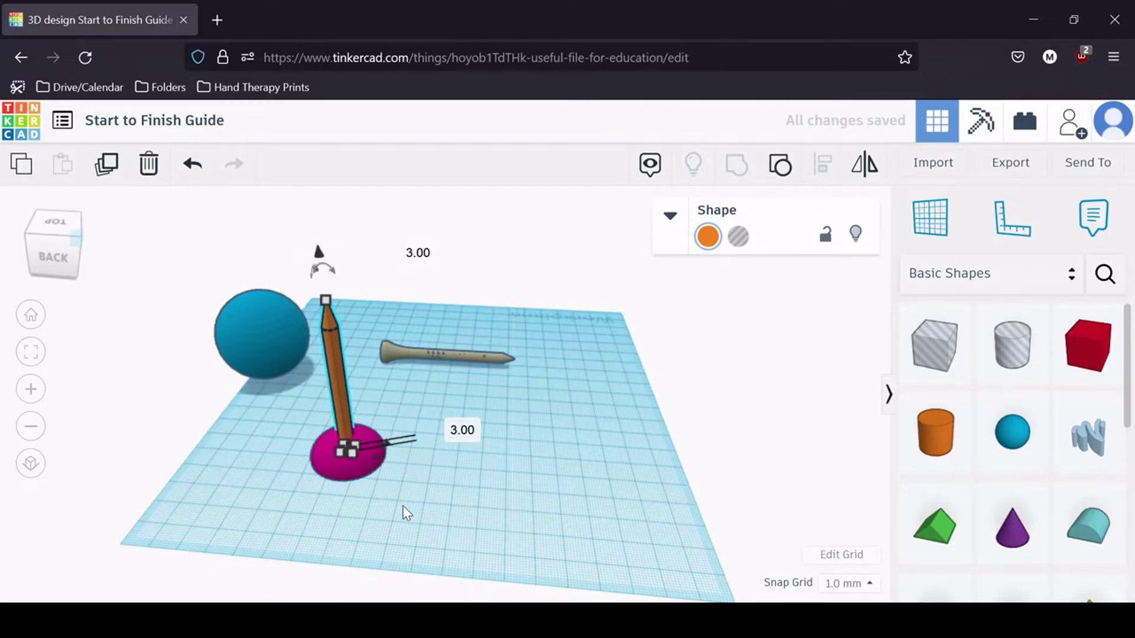
- Group the orange shaft and the pink half sphere into one tee
mouse_move(406, 455)
mouse_down()
mouse_move(296, 377)
mouse_move(296, 405)
mouse_up()
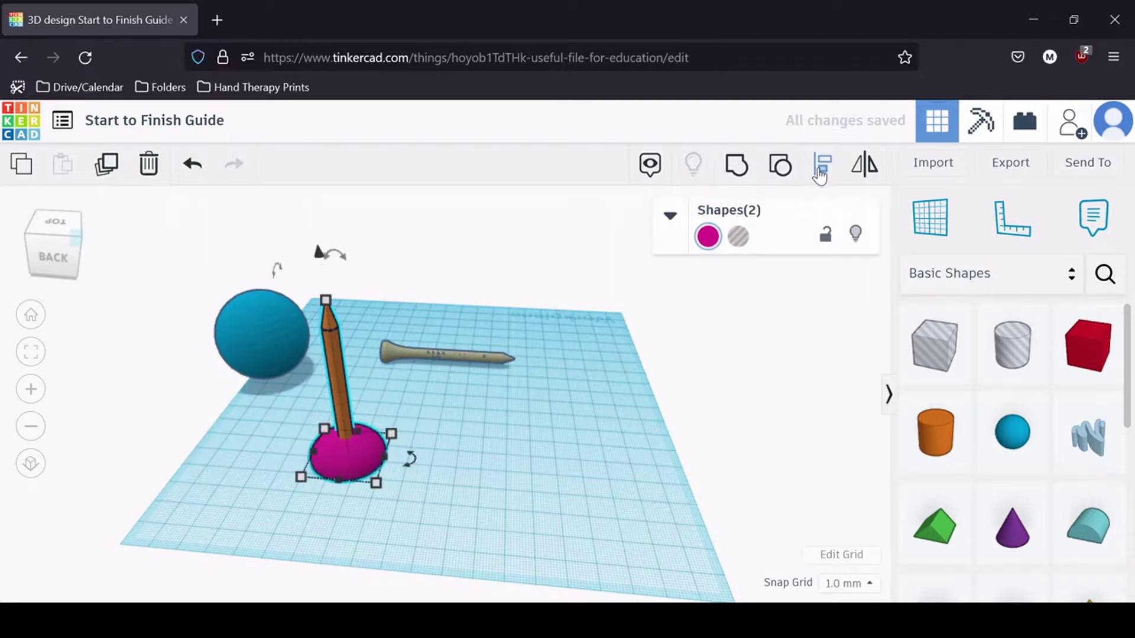
click(738, 167)
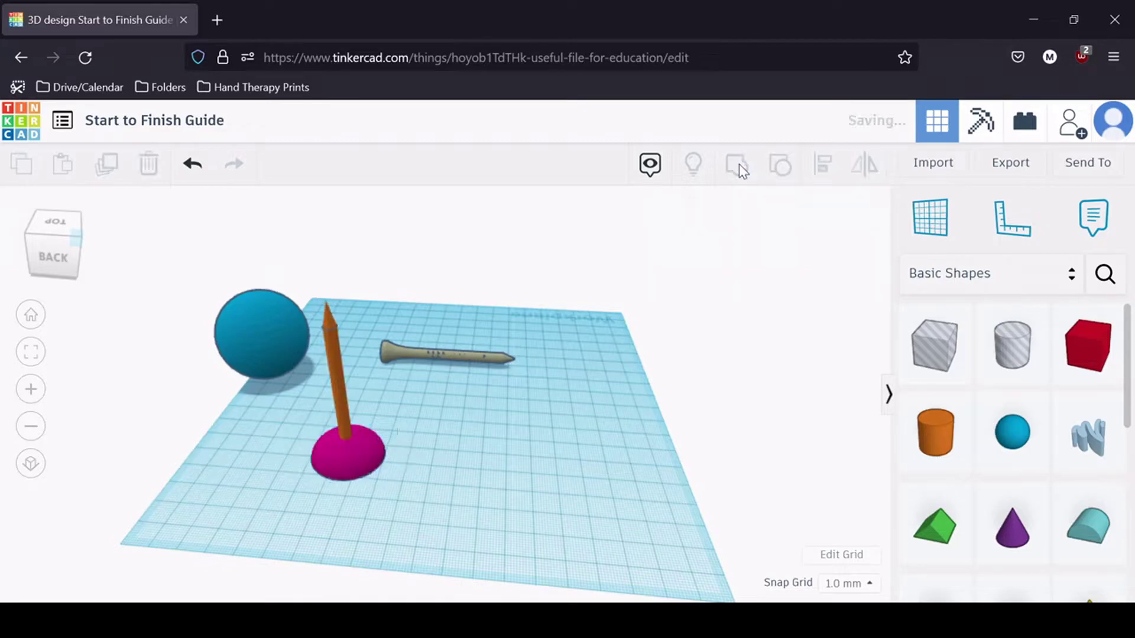
click(456, 497)
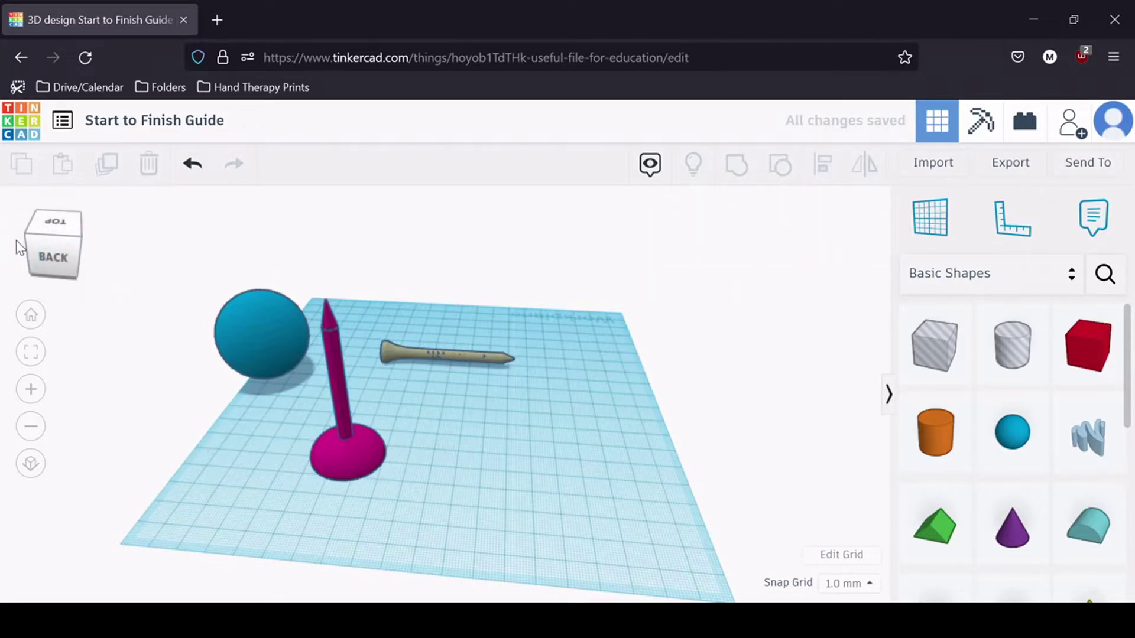
- Mirror the grouped tee vertically so its point faces down and the cup faces up
click(337, 357)
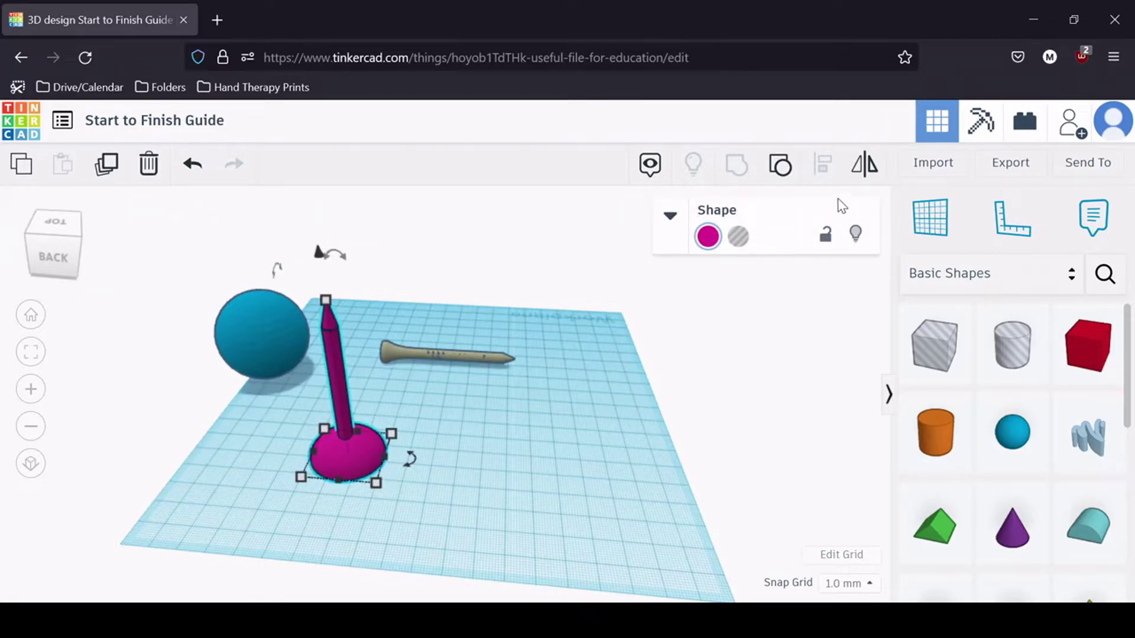
click(865, 166)
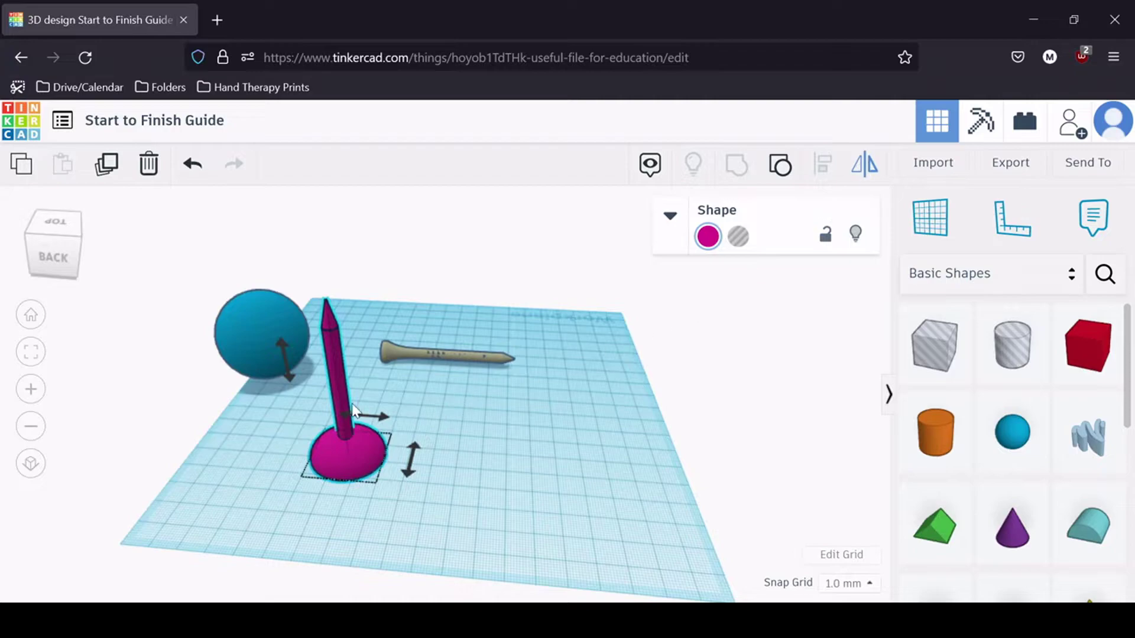
click(284, 369)
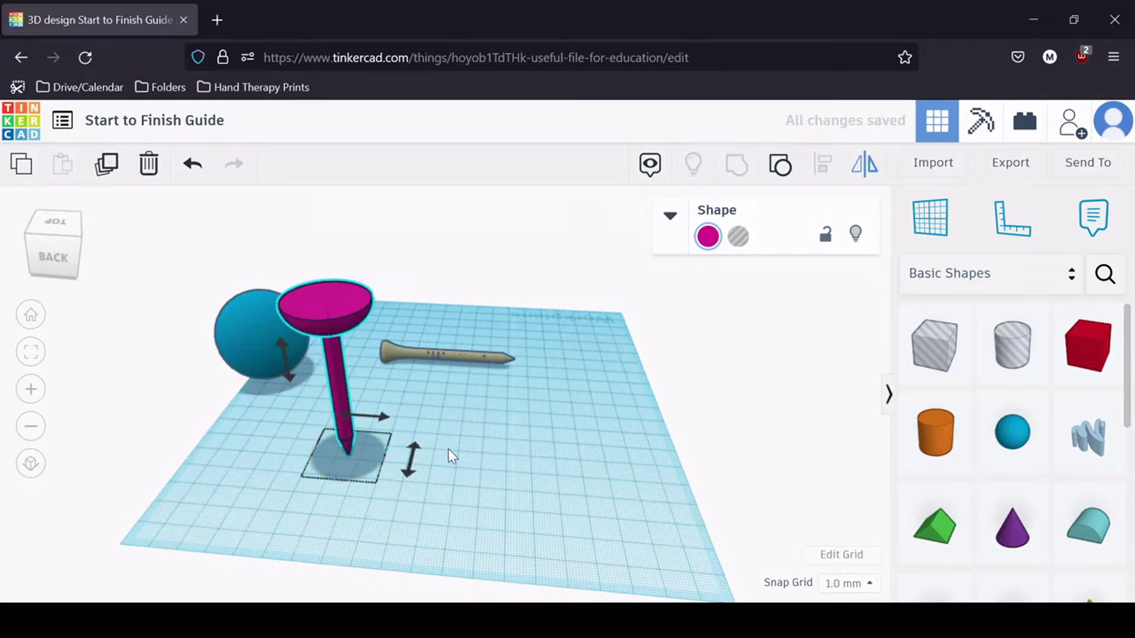
click(408, 419)
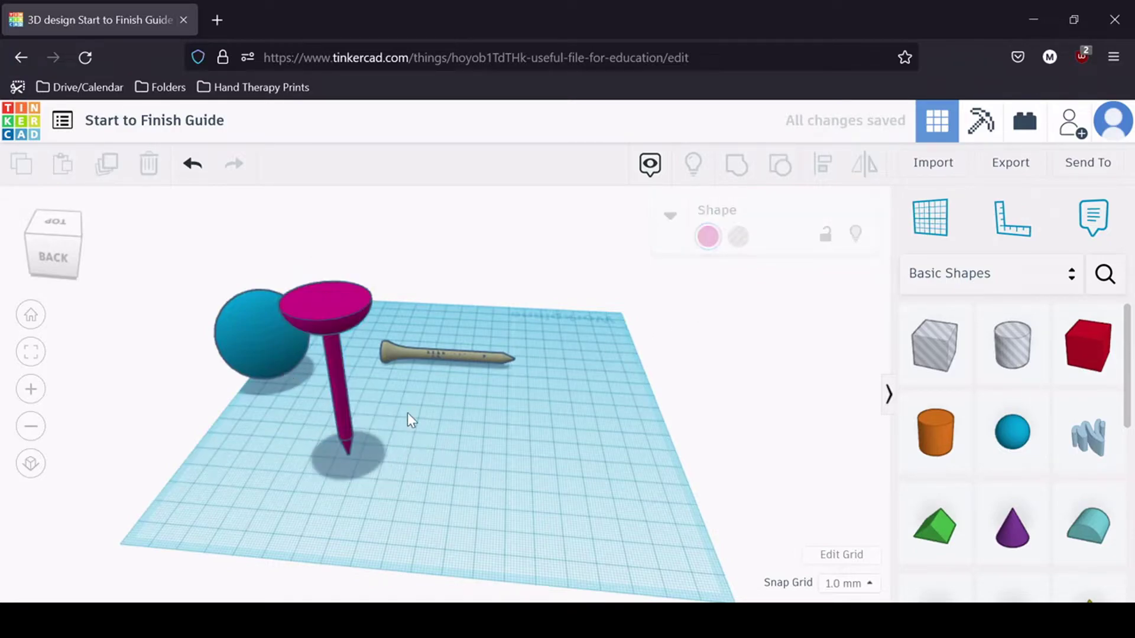
- Raise the blue sphere to 65 mm above the workplane
click(268, 362)
click(350, 301)
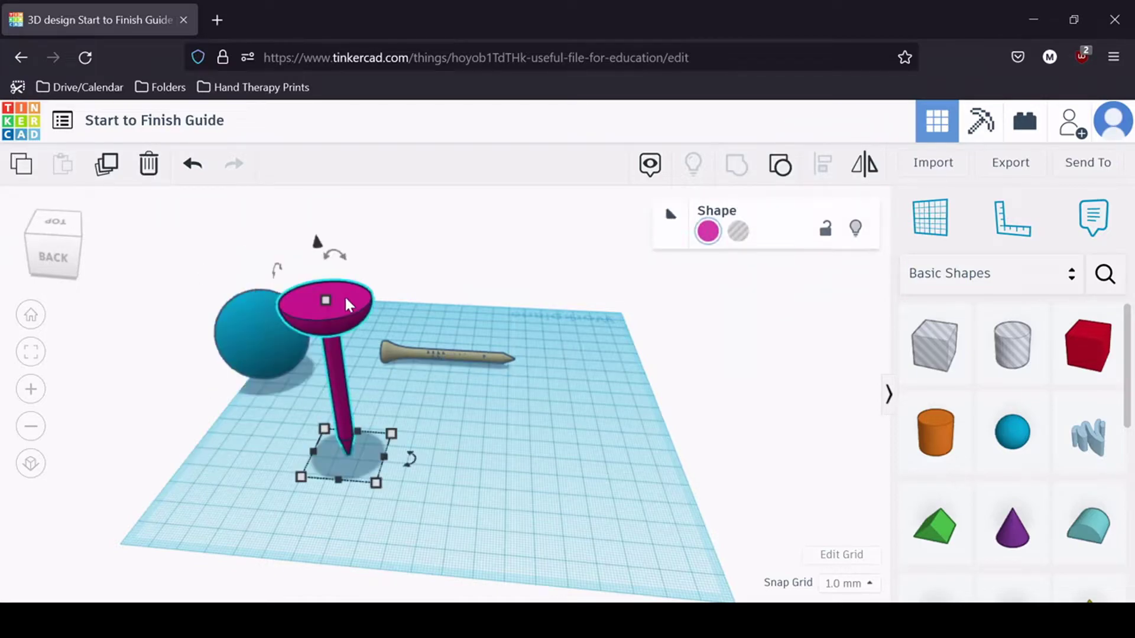
click(235, 314)
drag(245, 261, 225, 134)
click(392, 296)
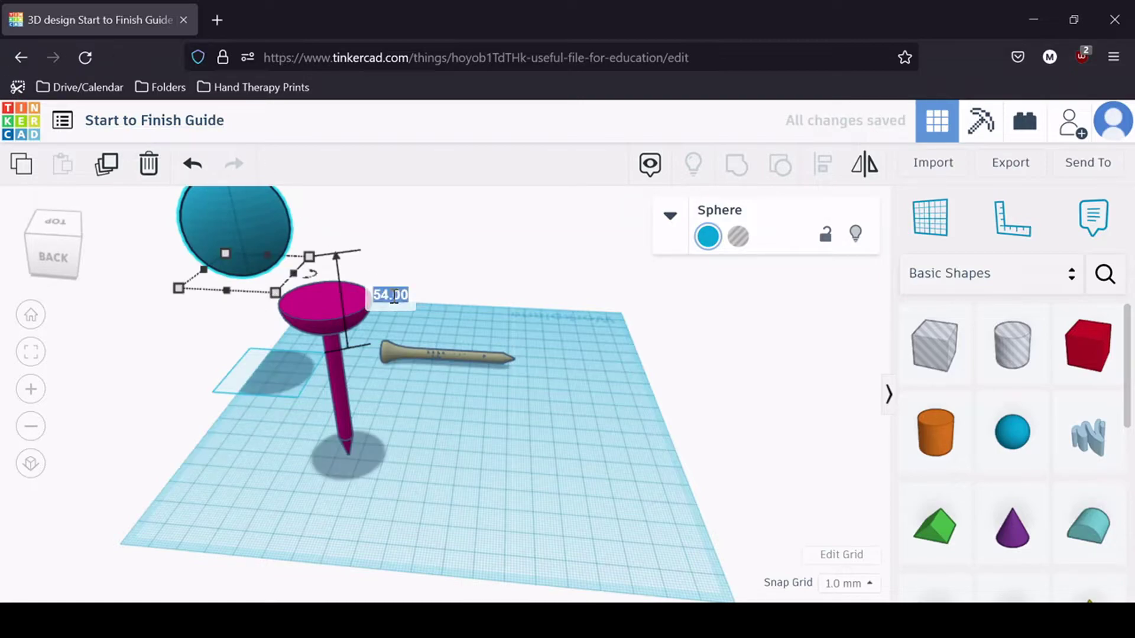
text(65)
key(Return)
click(448, 537)
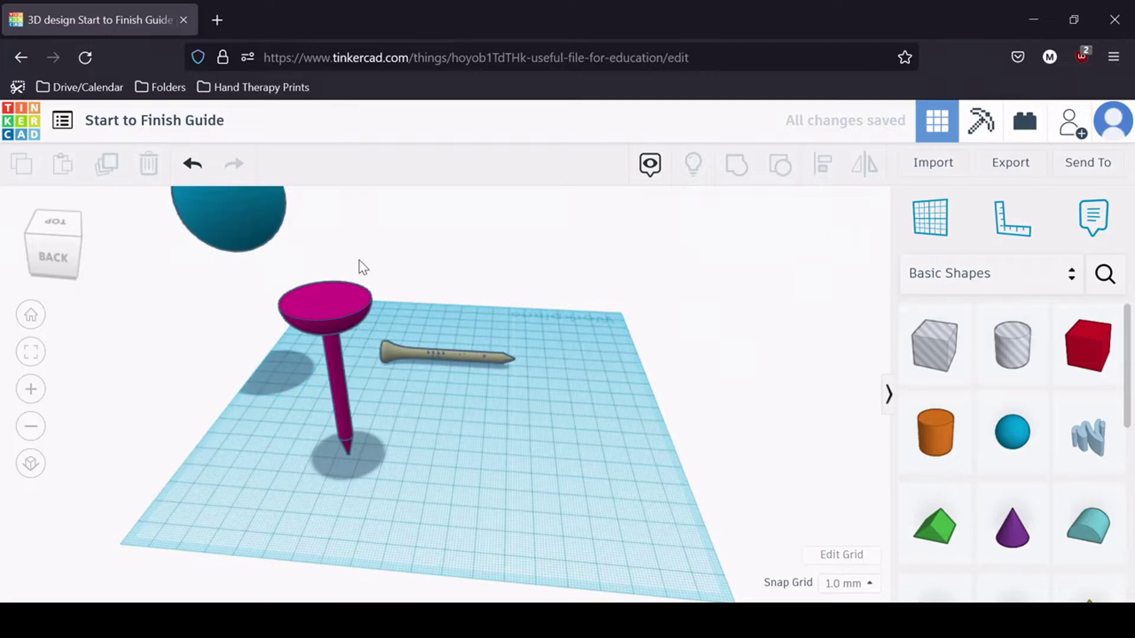
- Align the blue sphere and the pink tee on their centres along both horizontal axes
drag(417, 290, 140, 209)
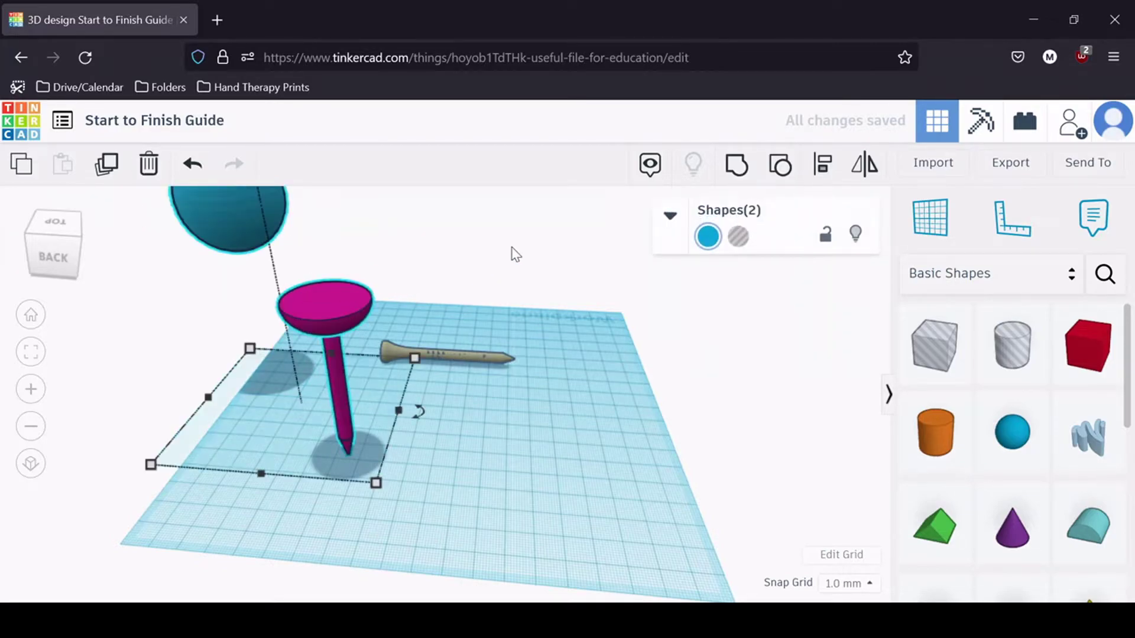
click(819, 167)
click(251, 492)
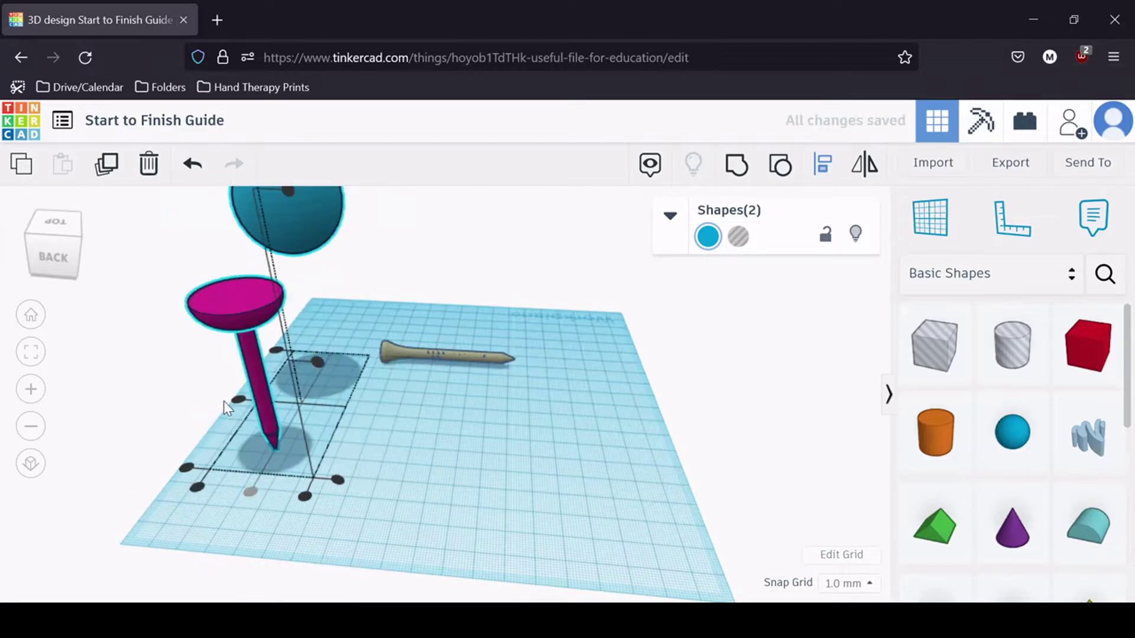
click(239, 399)
click(441, 472)
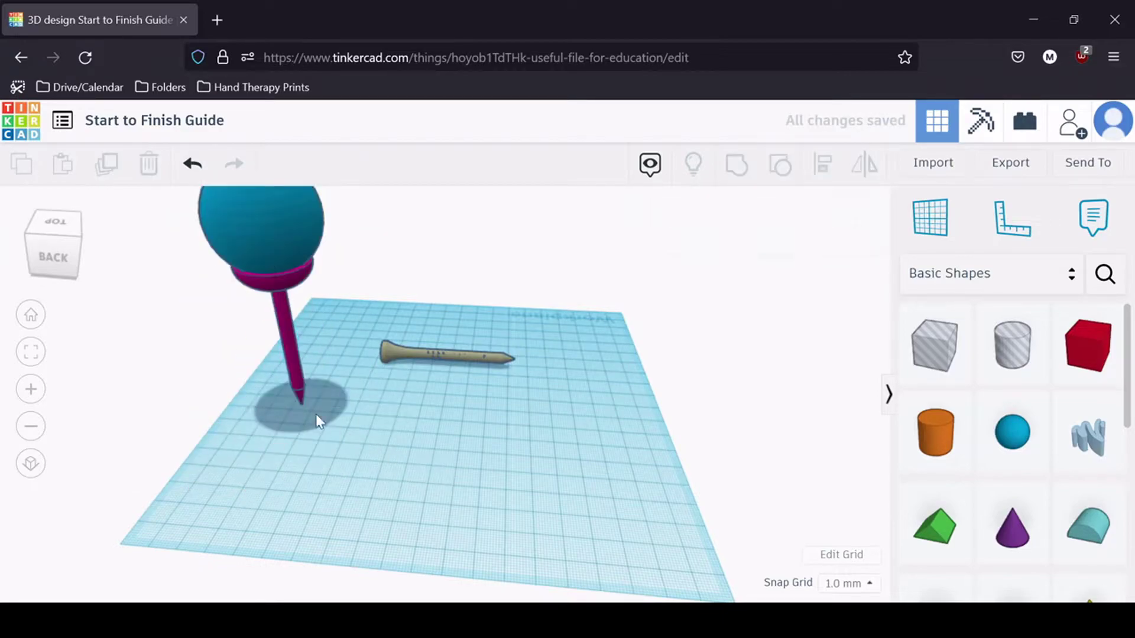
- Lower the blue sphere to 64 mm above the workplane so it sits deeper in the tee's cup
click(260, 227)
scroll(261, 225, down, 4)
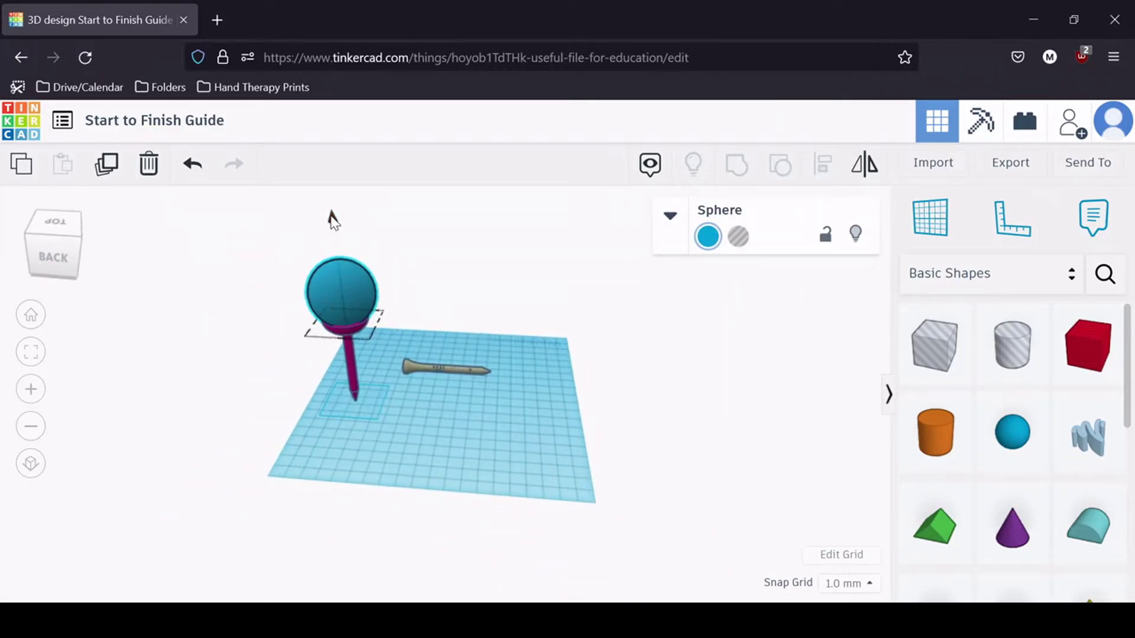
drag(330, 221, 331, 219)
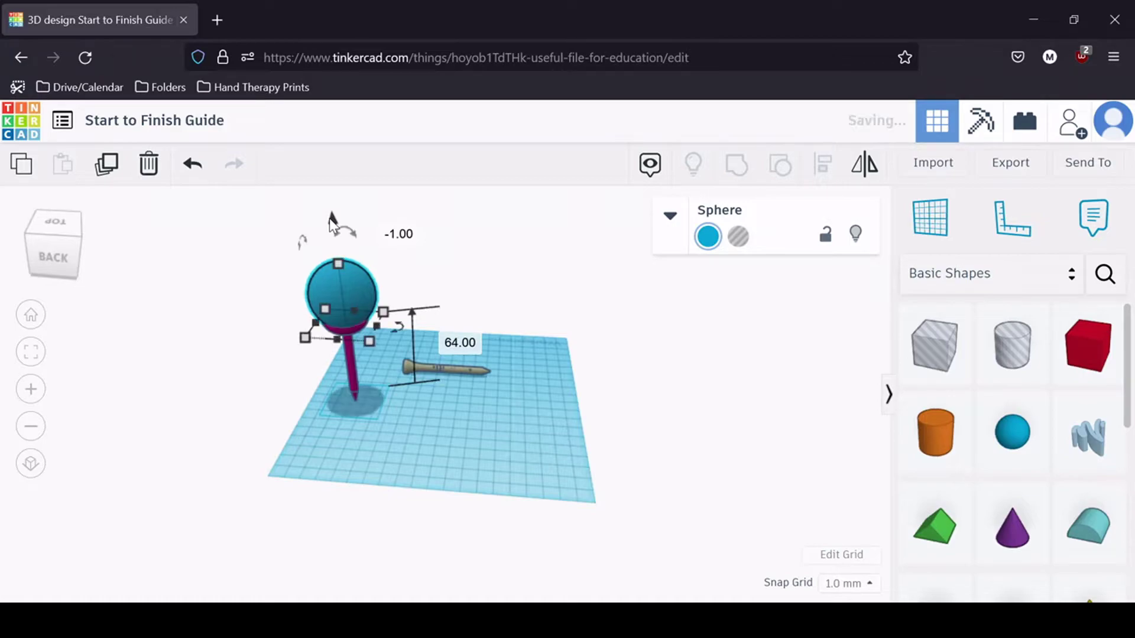
click(307, 444)
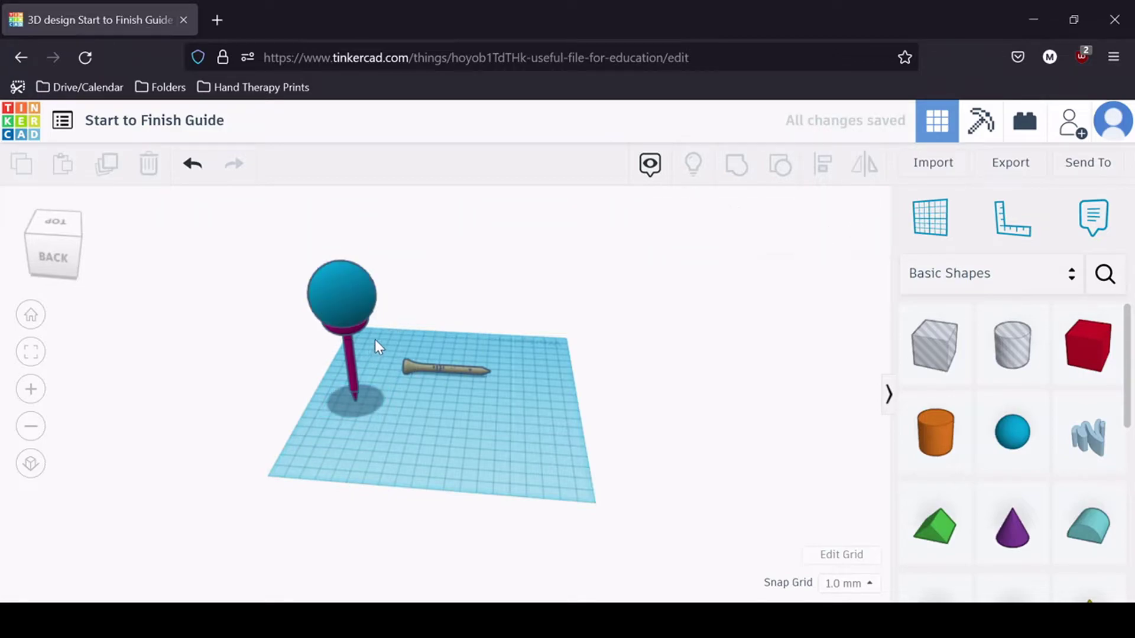
- Turn the sphere into a hole and group it with the pink tee to carve out the cup
click(344, 292)
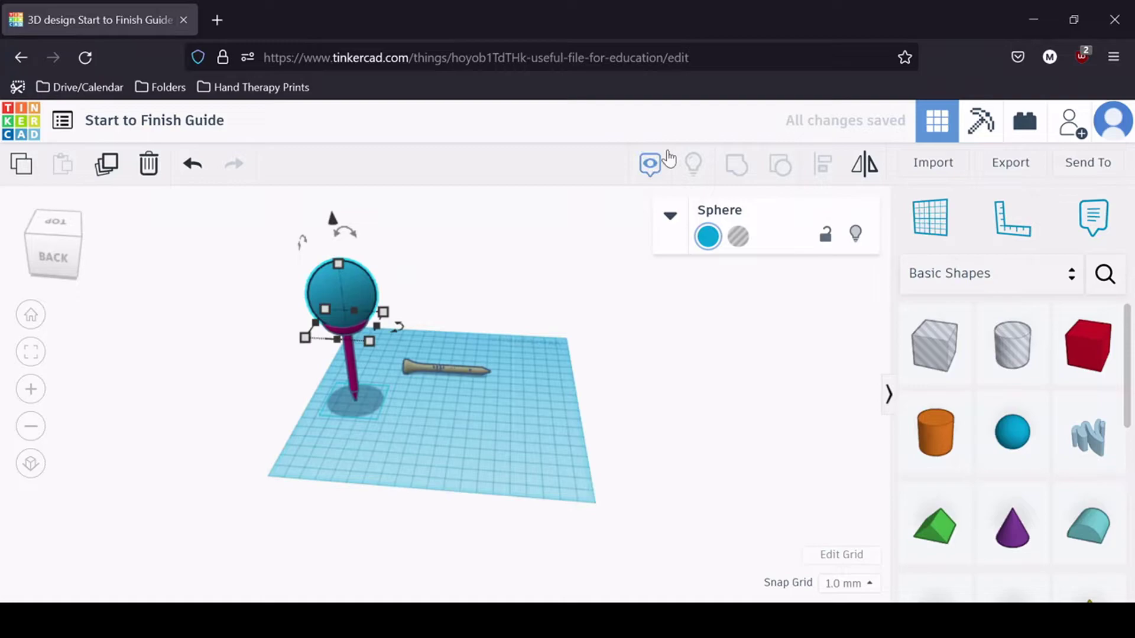
click(738, 237)
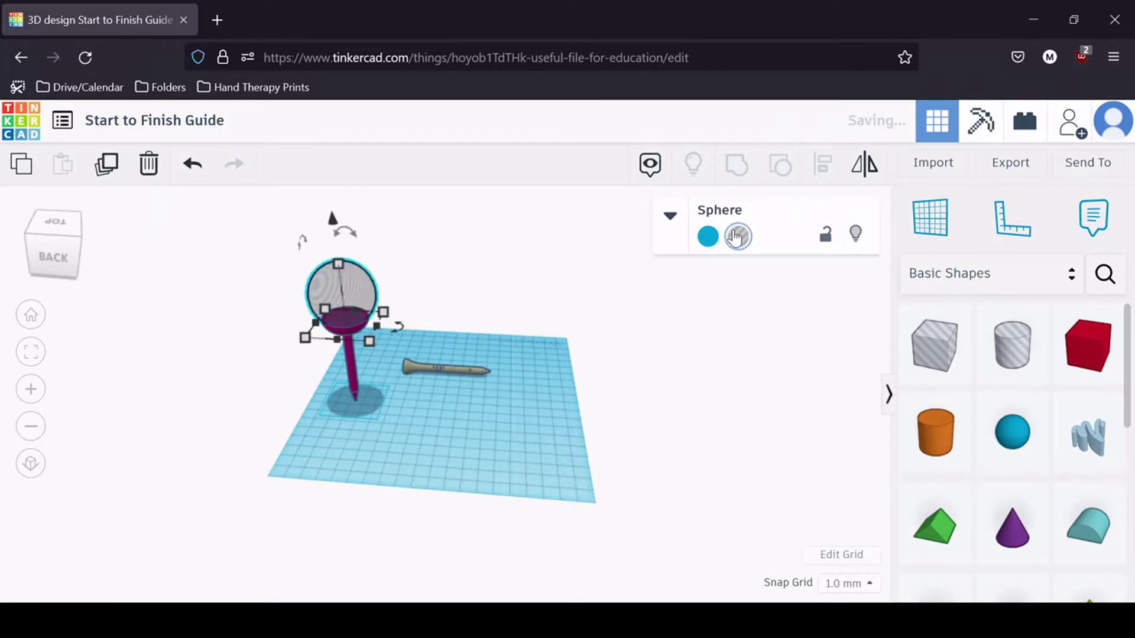
click(318, 420)
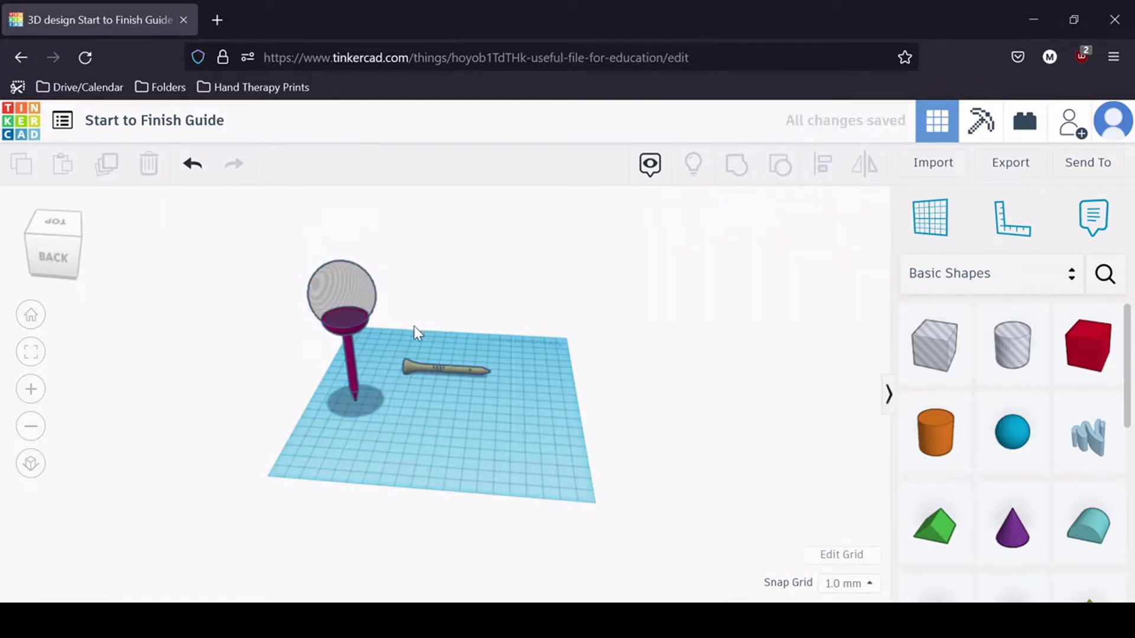
drag(415, 327, 249, 285)
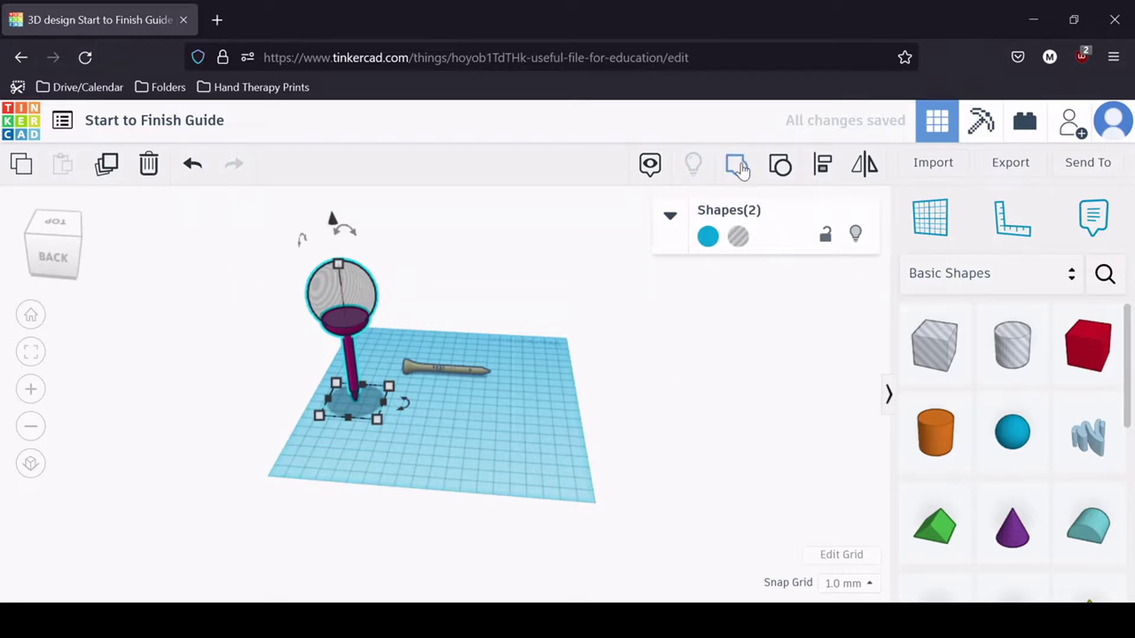
click(737, 165)
click(361, 342)
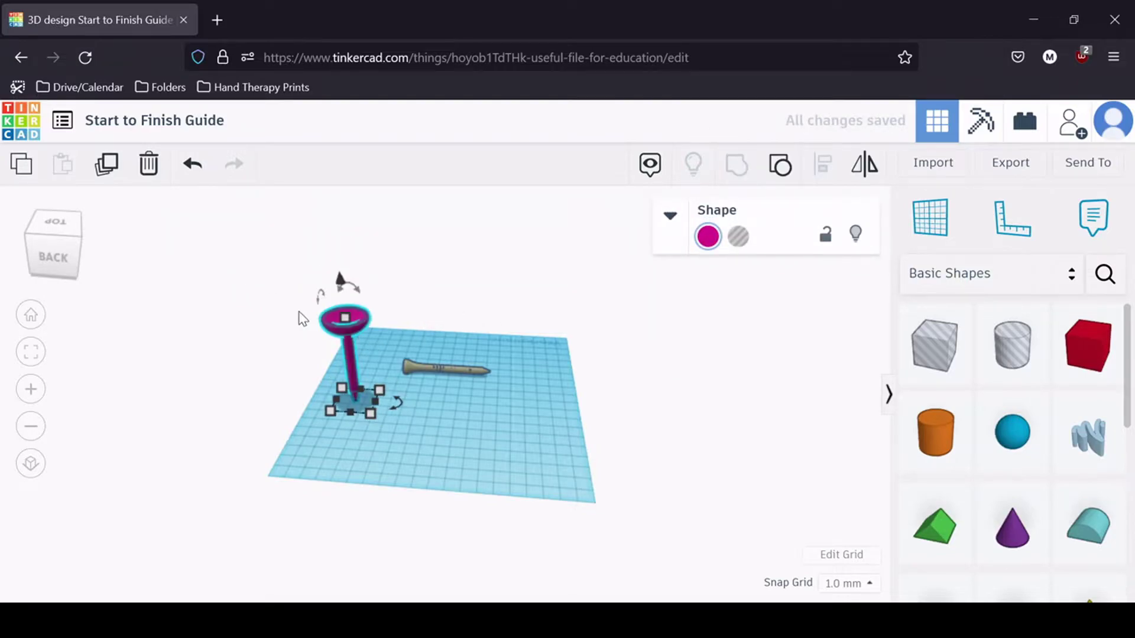
- Inspect the hollowed cup and move the pink tee in front of the reference tee for comparison
scroll(299, 311, up, 5)
scroll(297, 350, down, 3)
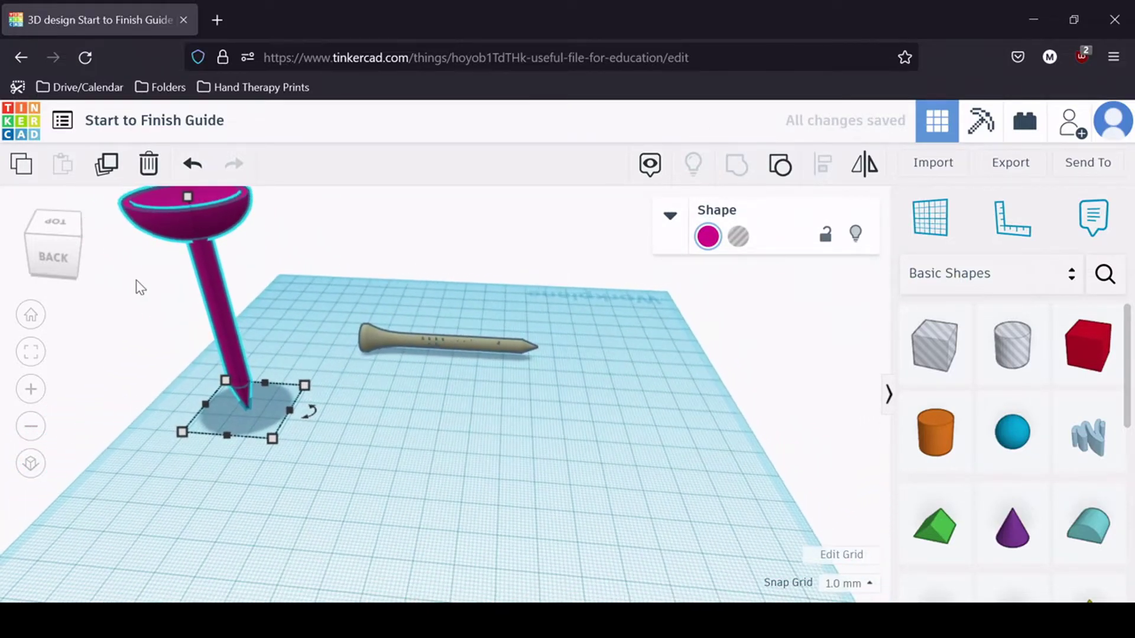
click(61, 264)
mouse_move(64, 267)
mouse_down()
mouse_move(83, 263)
mouse_move(71, 271)
mouse_up()
scroll(217, 347, down, 3)
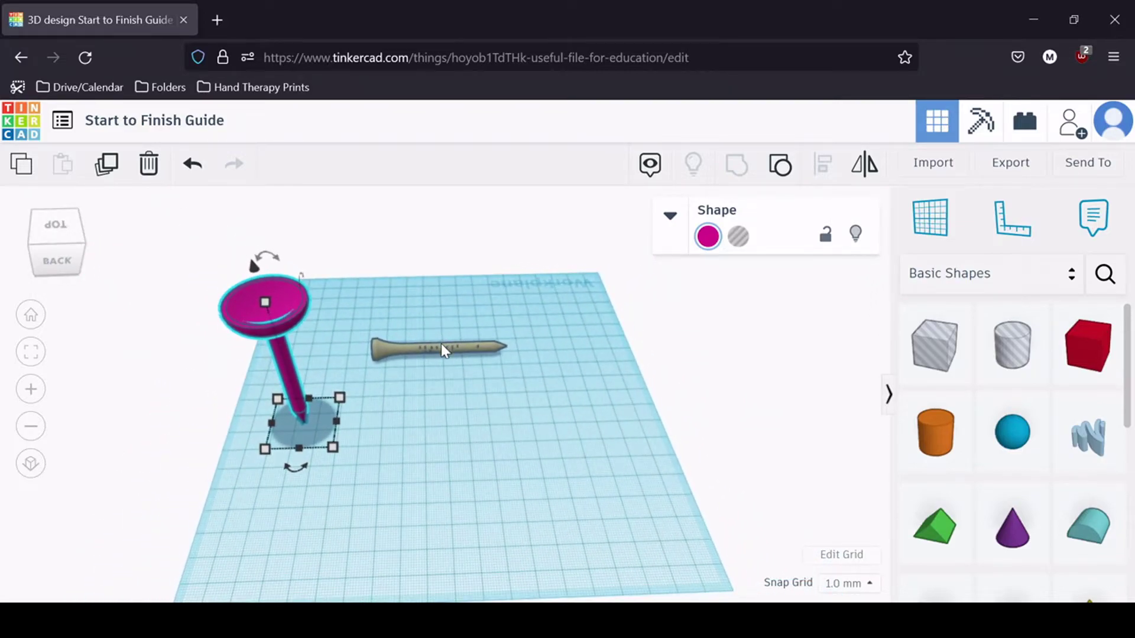
click(441, 345)
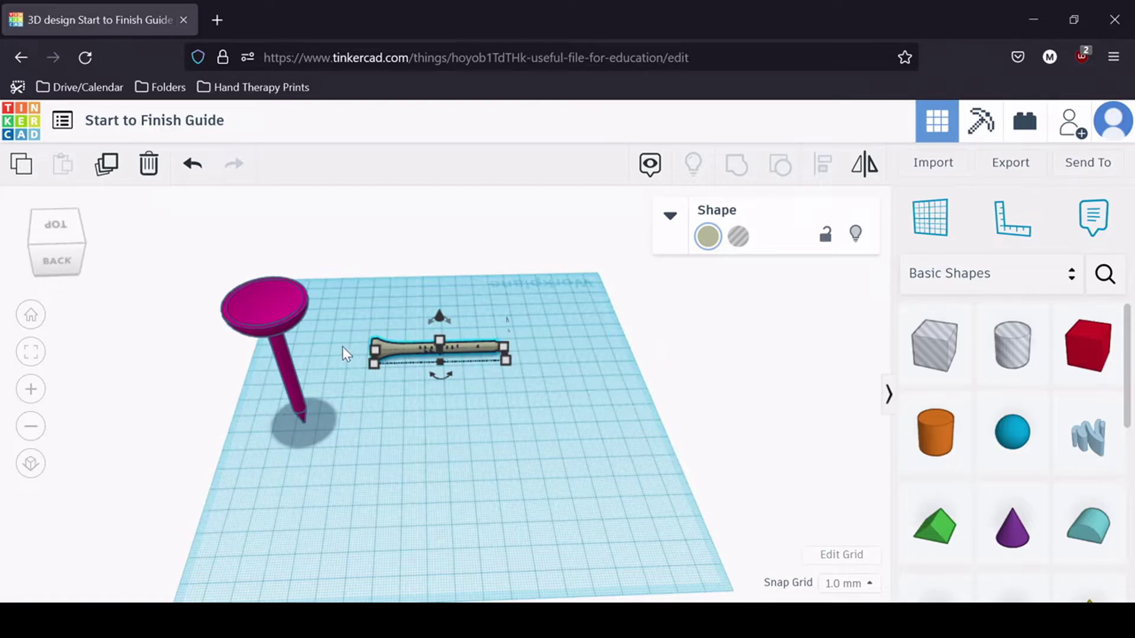
drag(267, 314, 389, 360)
click(518, 436)
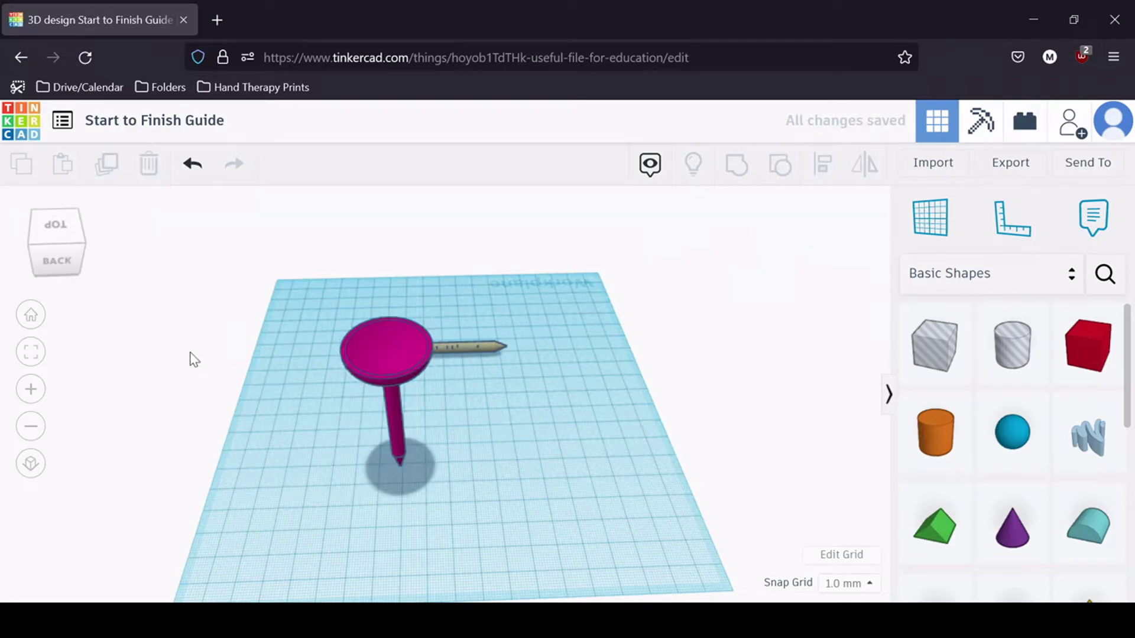
- Export only the selected pink tee as an STL file for 3D printing
click(52, 242)
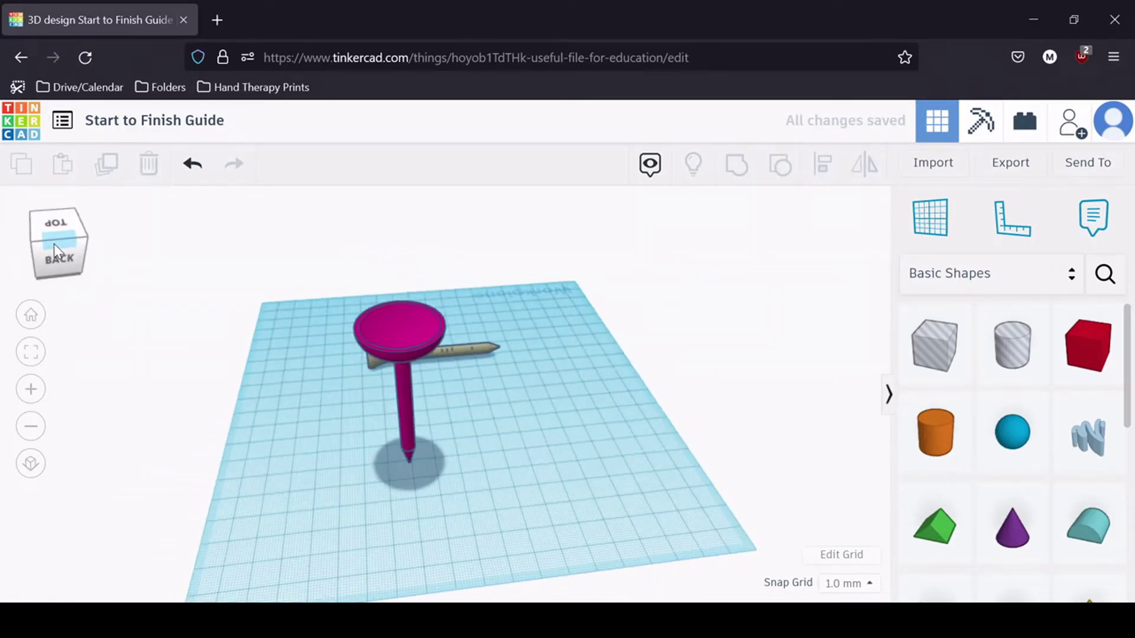
click(407, 341)
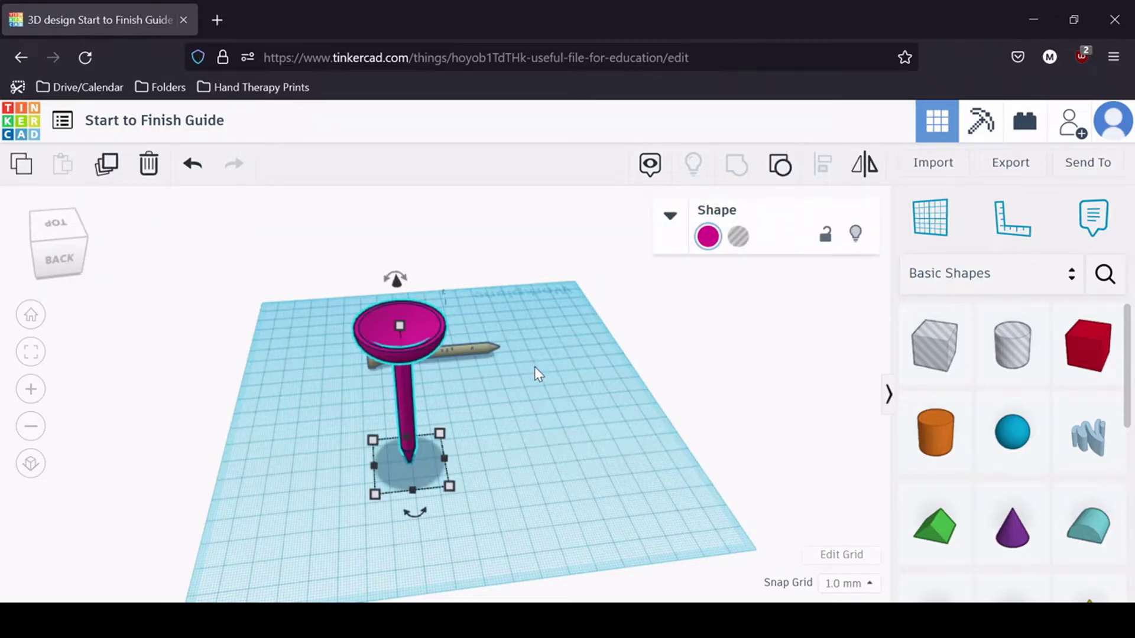
click(1010, 172)
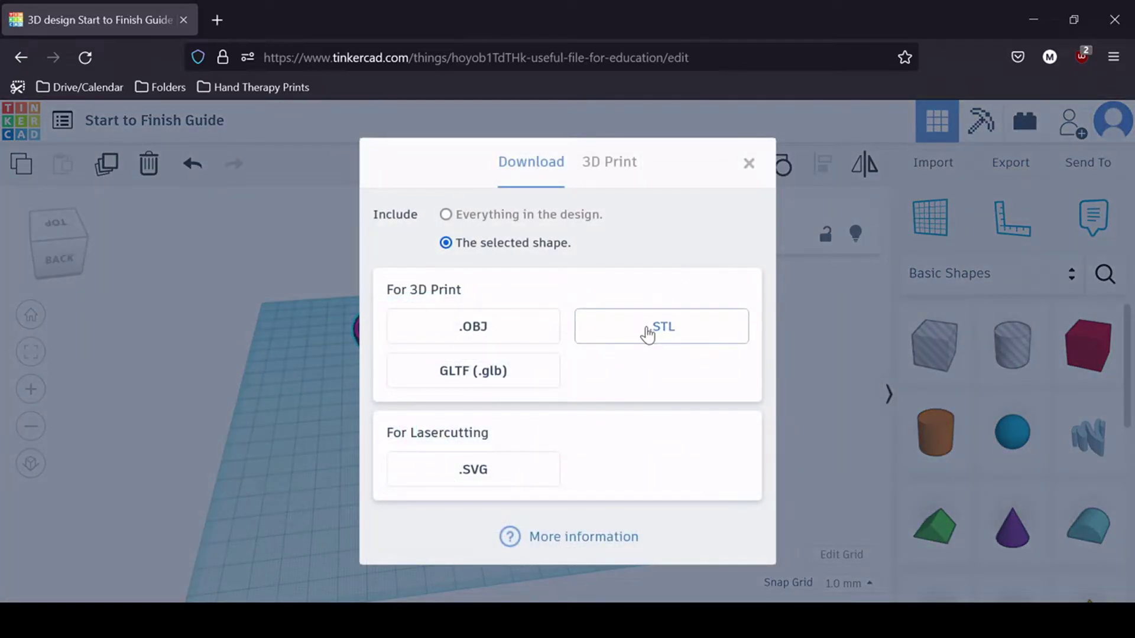
click(446, 214)
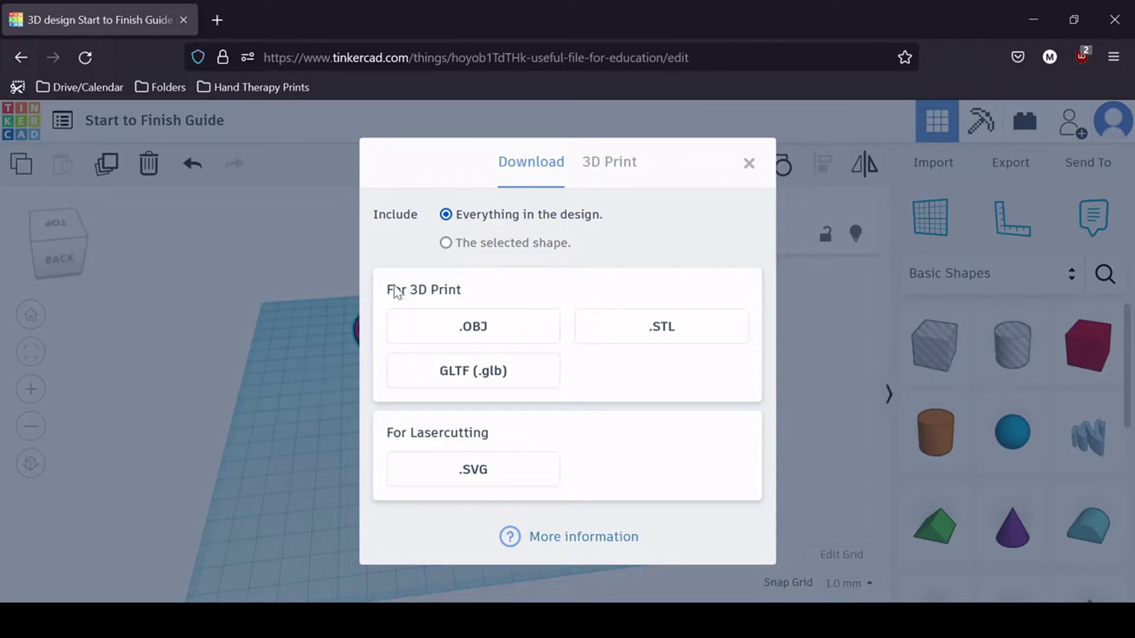
click(446, 244)
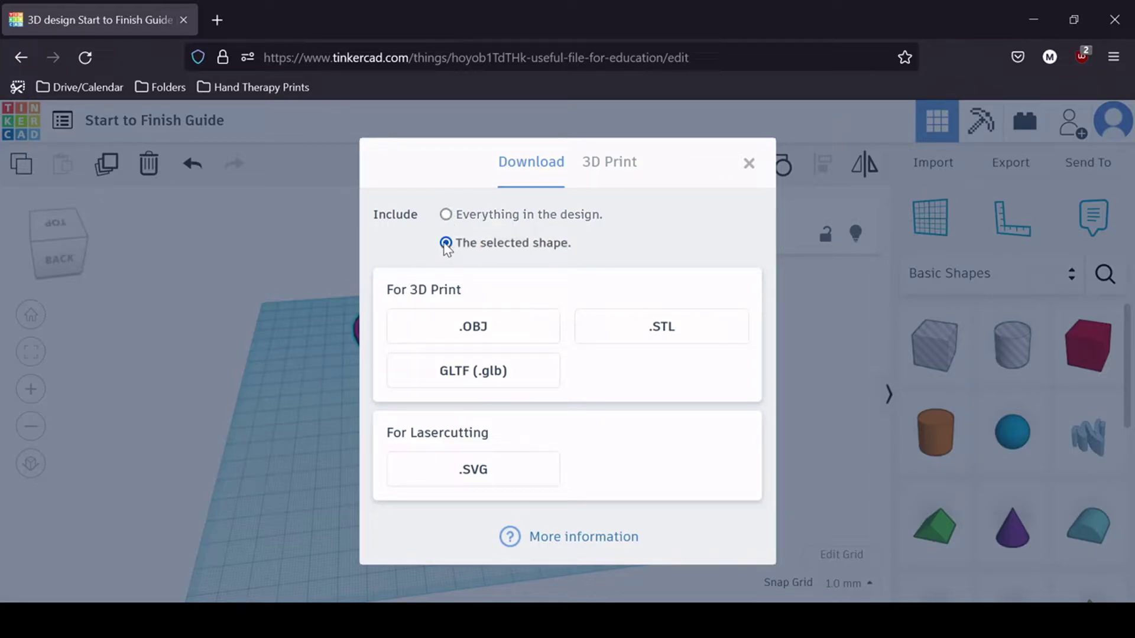
click(614, 348)
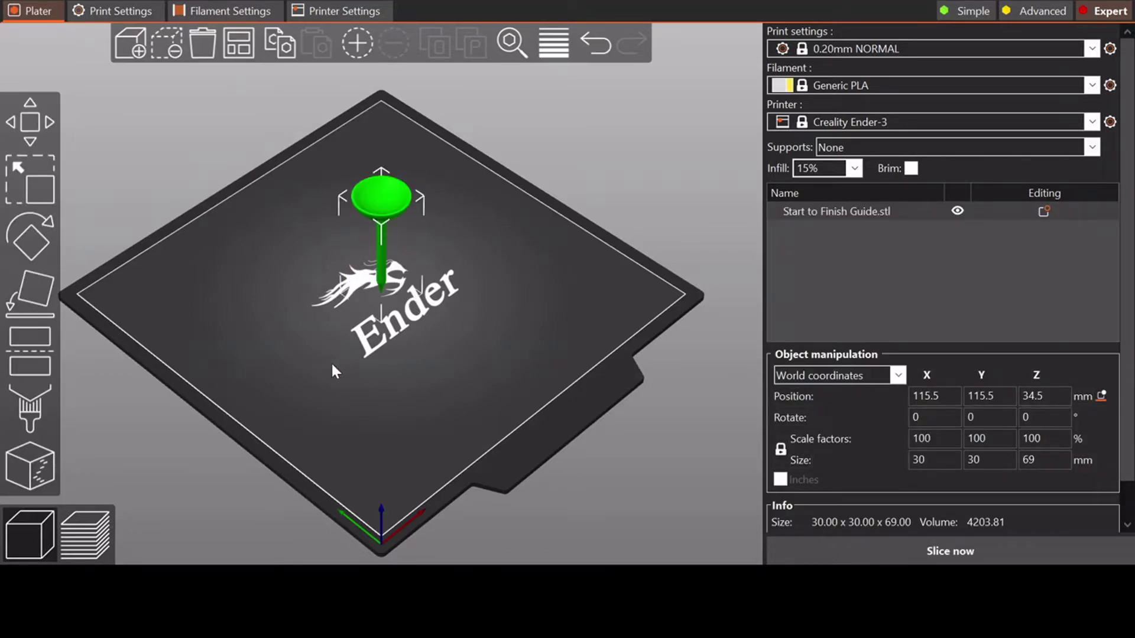
- In PrusaSlicer, arrange the imported tee at the centre of the Original Prusa MINI print bed
mouse_move(331, 364)
mouse_down()
mouse_move(370, 330)
mouse_move(321, 343)
mouse_move(313, 358)
mouse_up()
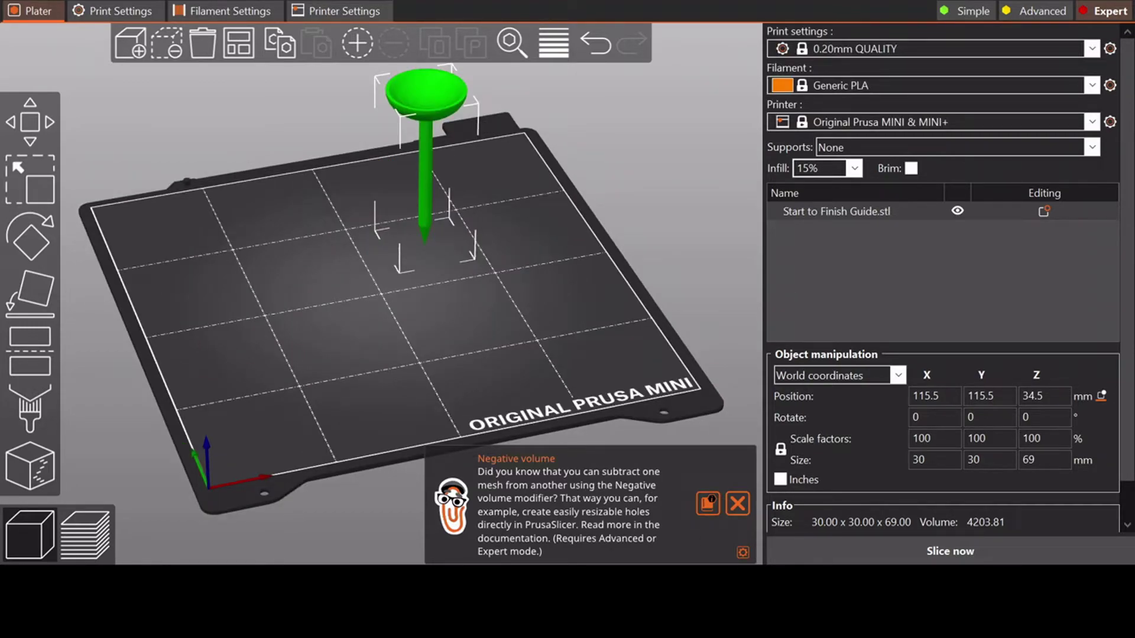
click(435, 314)
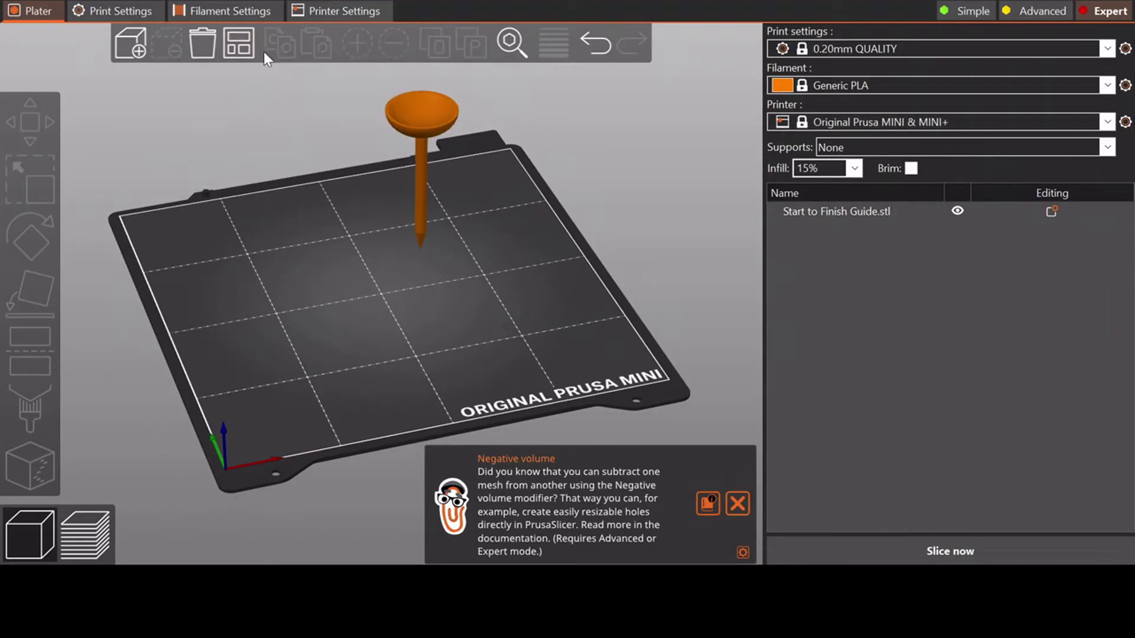
click(239, 43)
click(391, 148)
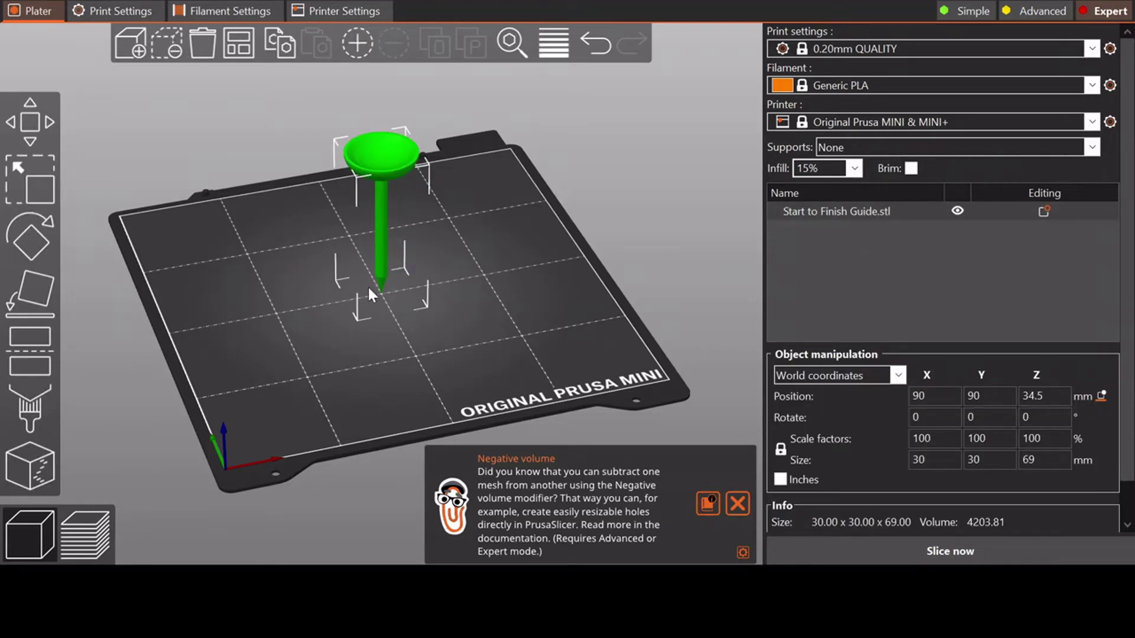
- Rotate the tee about the Y axis so it lies on its side on the print bed
scroll(378, 294, up, 5)
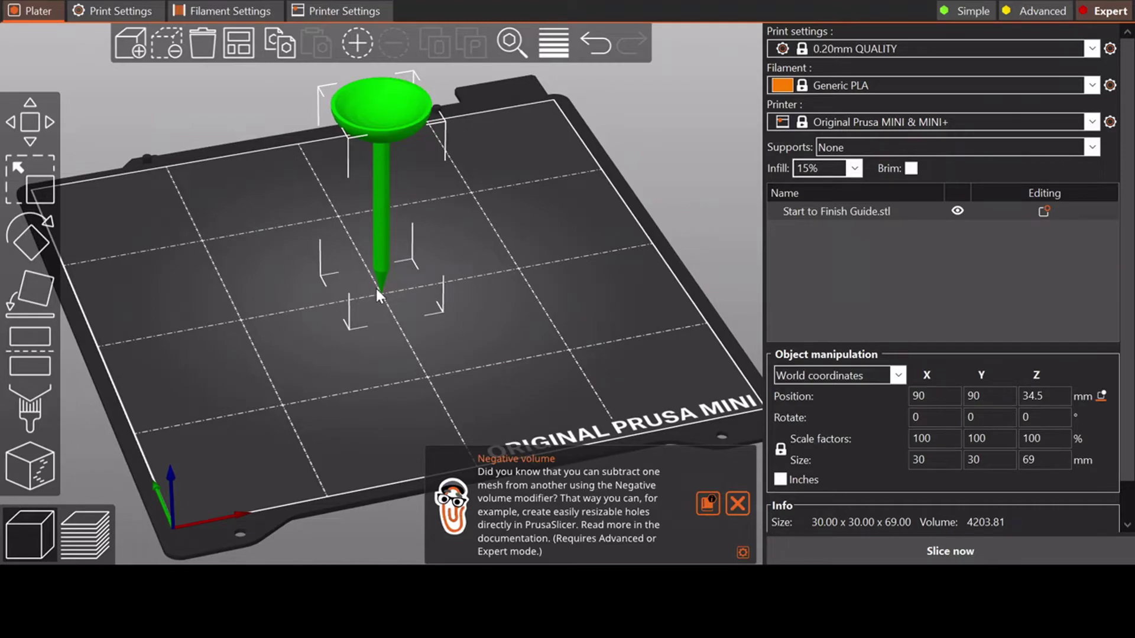
scroll(376, 288, down, 1)
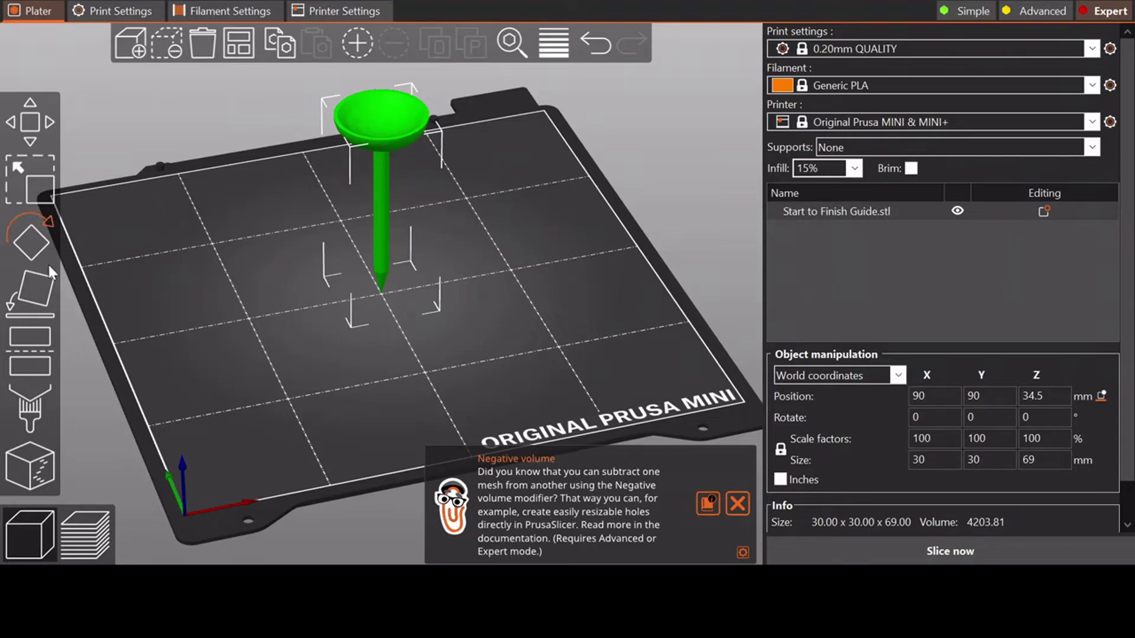
click(37, 236)
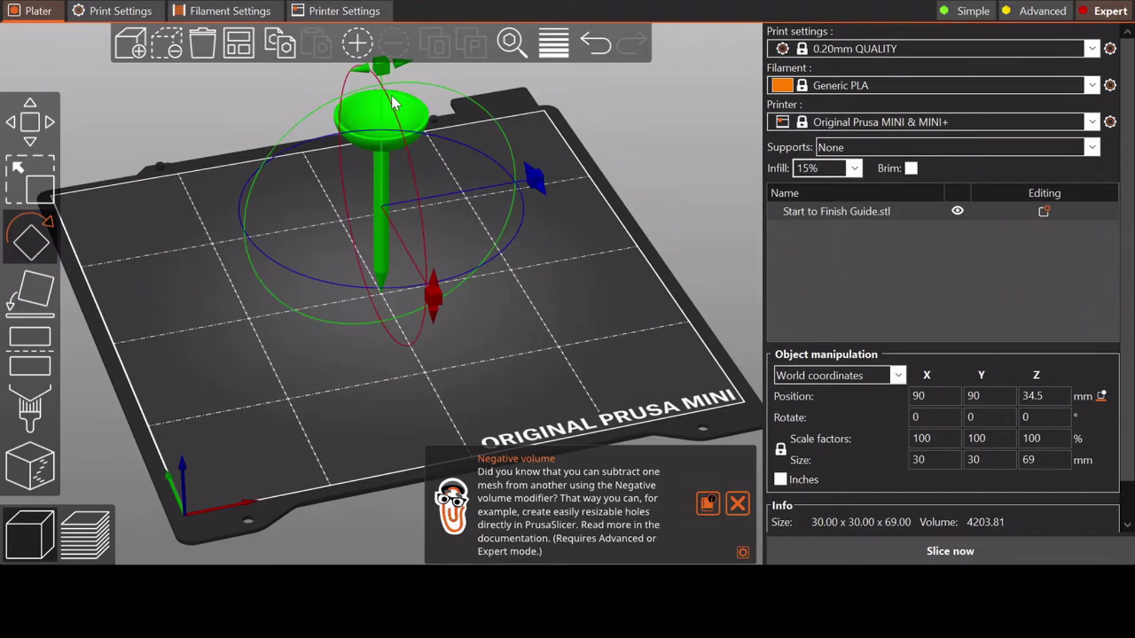
drag(391, 100, 460, 197)
click(363, 403)
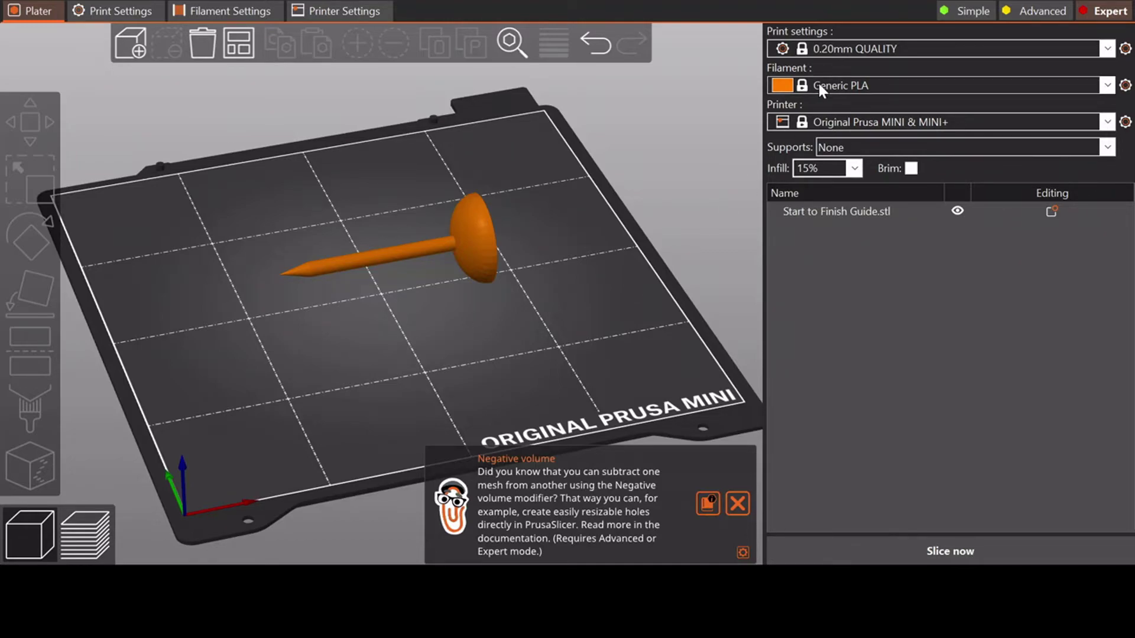
- Choose Hatchbox PLA as the filament and set the infill to 60%
click(839, 193)
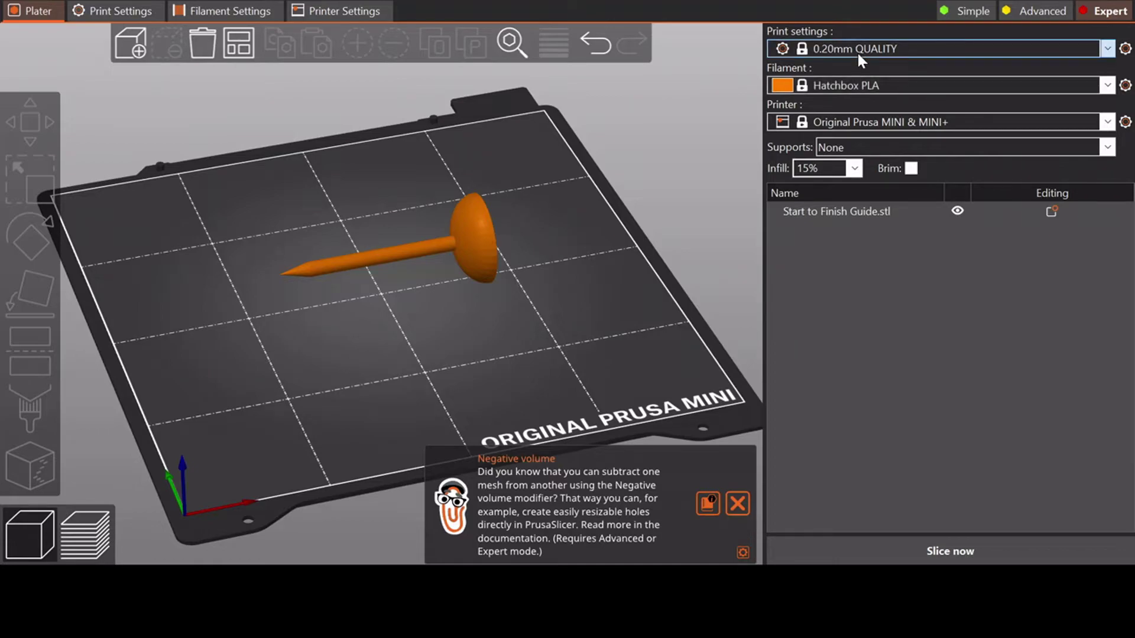
click(856, 169)
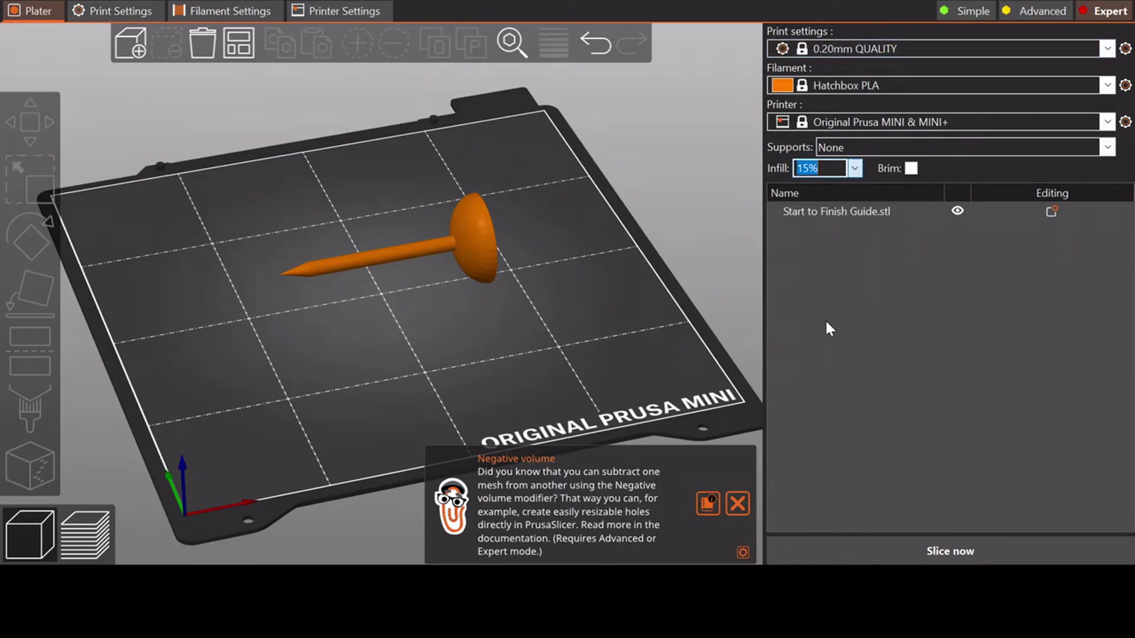
text(60%)
key(Return)
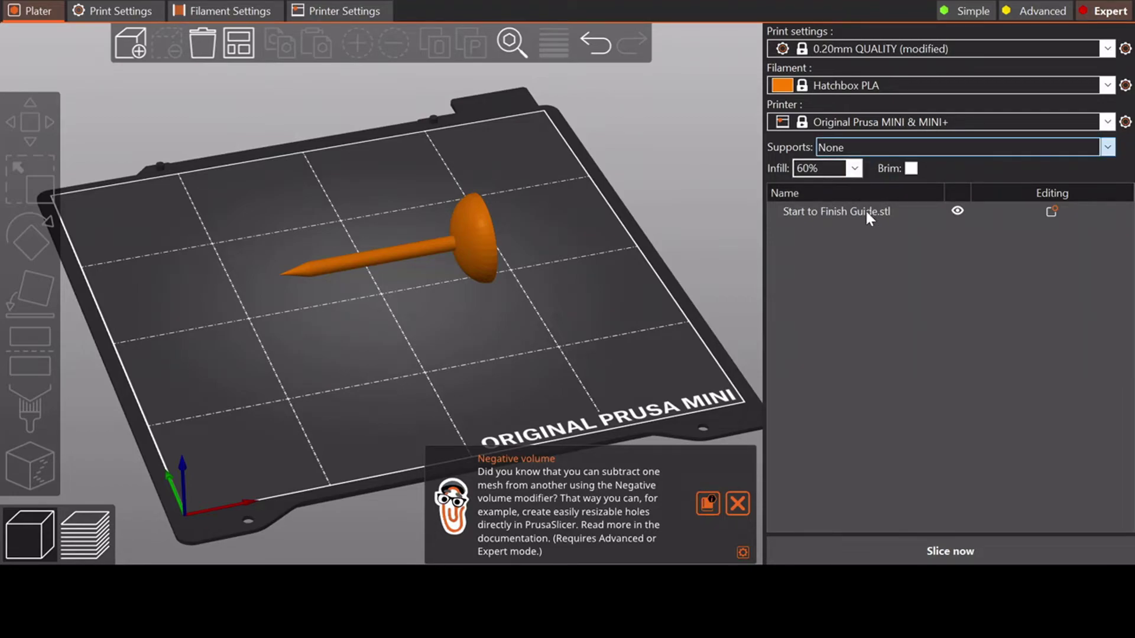
- Set the supports to Everywhere and slice the tee
mouse_move(566, 348)
mouse_down()
mouse_move(563, 324)
mouse_move(550, 356)
mouse_up()
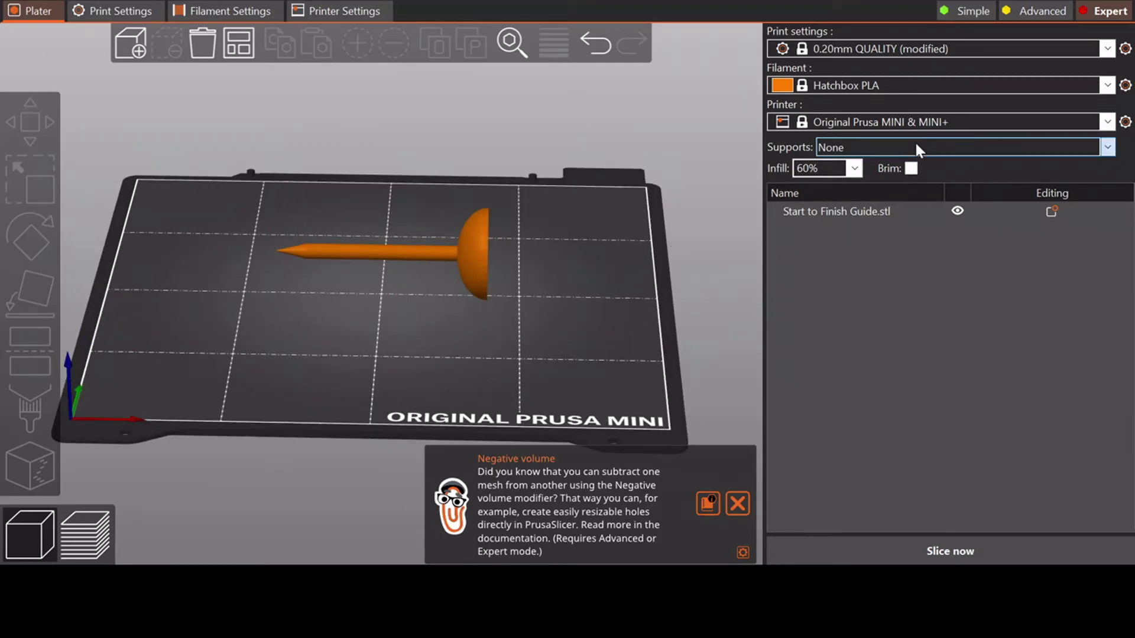
key(Down)
key(Down)
key(Down)
click(908, 544)
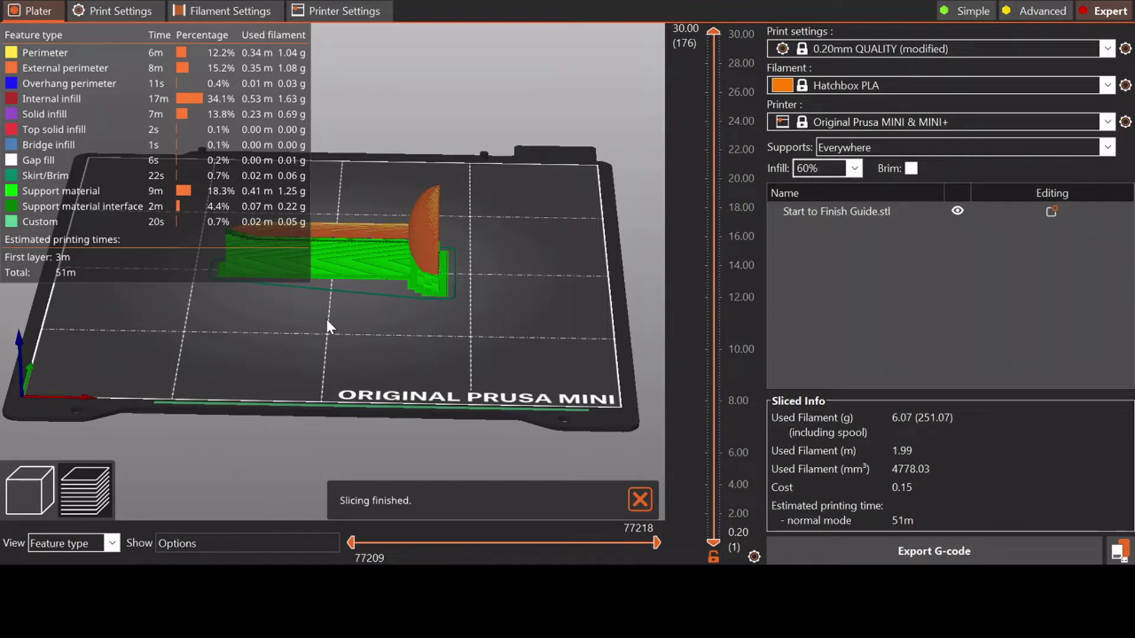
- Examine the sliced tee's support material from several angles and through its layers
drag(325, 317, 359, 307)
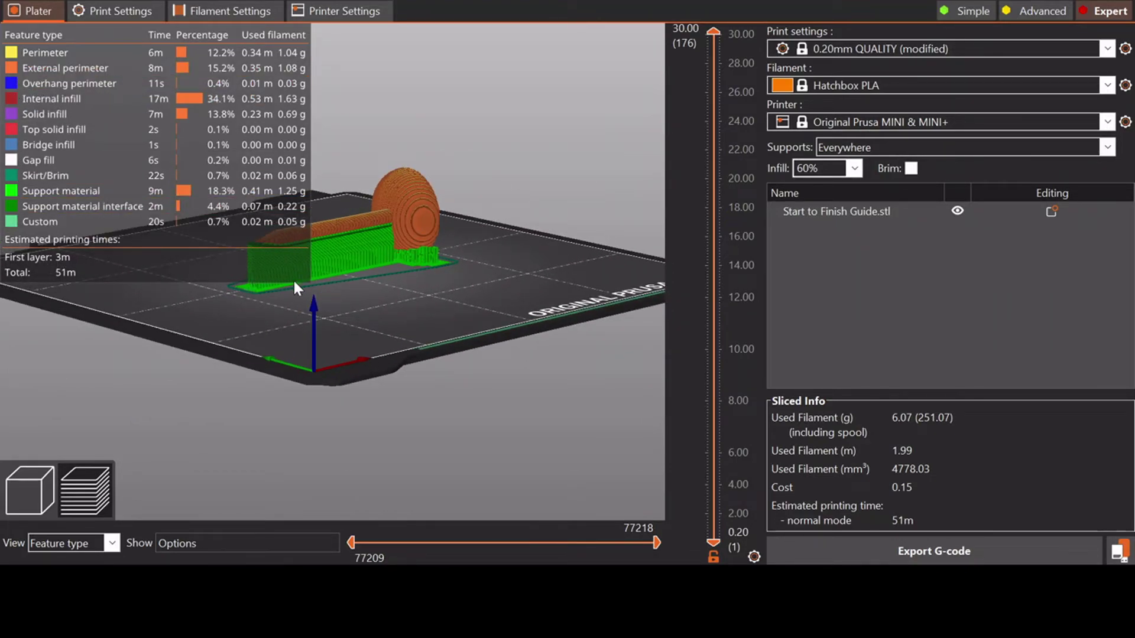
drag(393, 307, 367, 324)
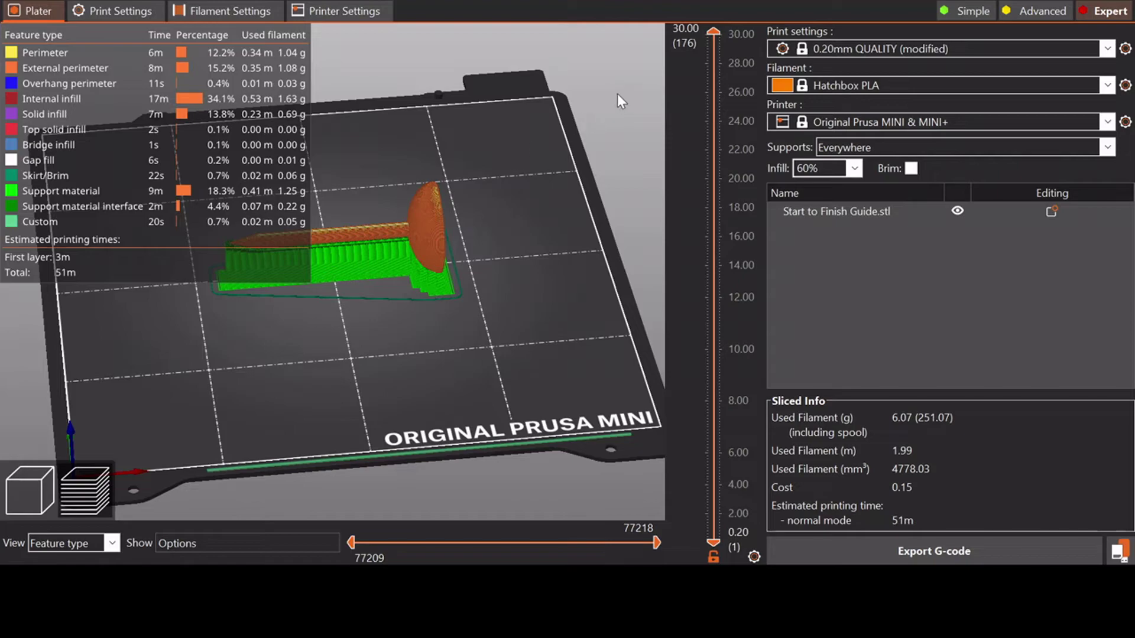
mouse_move(714, 30)
mouse_down()
mouse_move(672, 294)
mouse_move(661, 242)
mouse_move(629, 431)
mouse_move(669, 324)
mouse_move(691, 438)
mouse_move(722, 228)
mouse_move(718, 26)
mouse_up()
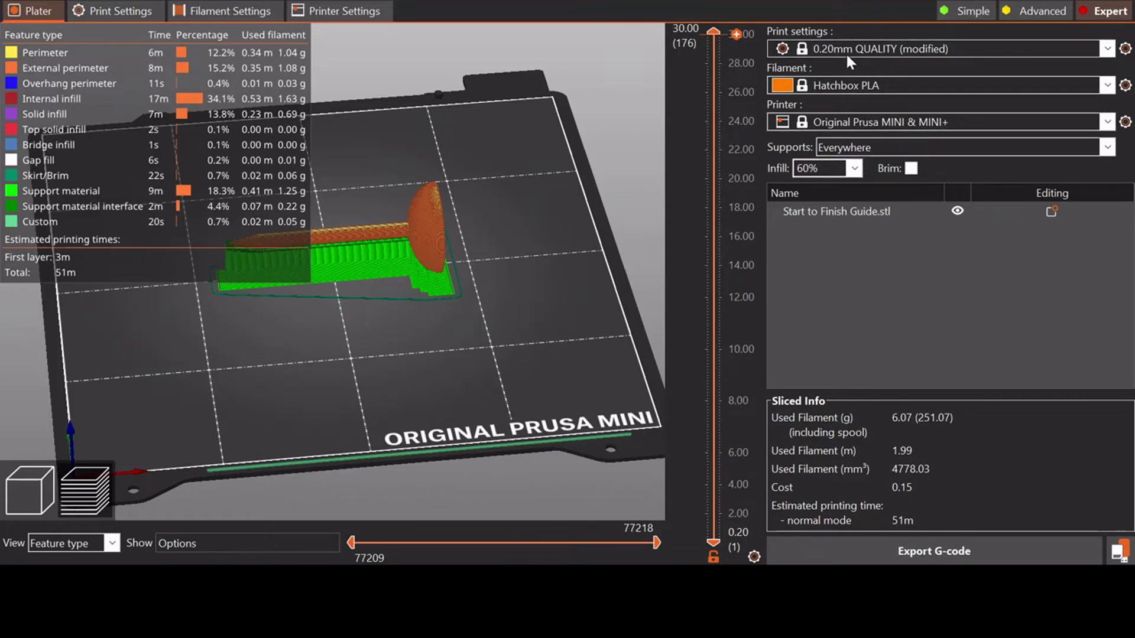
- Safely eject the removable drive holding the exported G-code
mouse_move(686, 213)
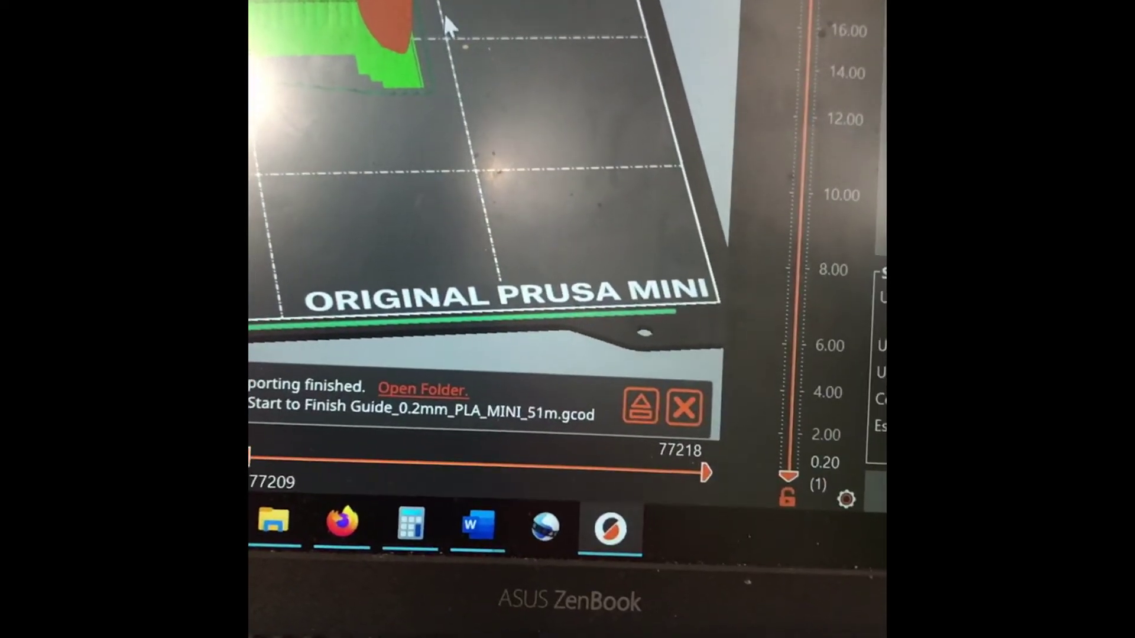
click(676, 405)
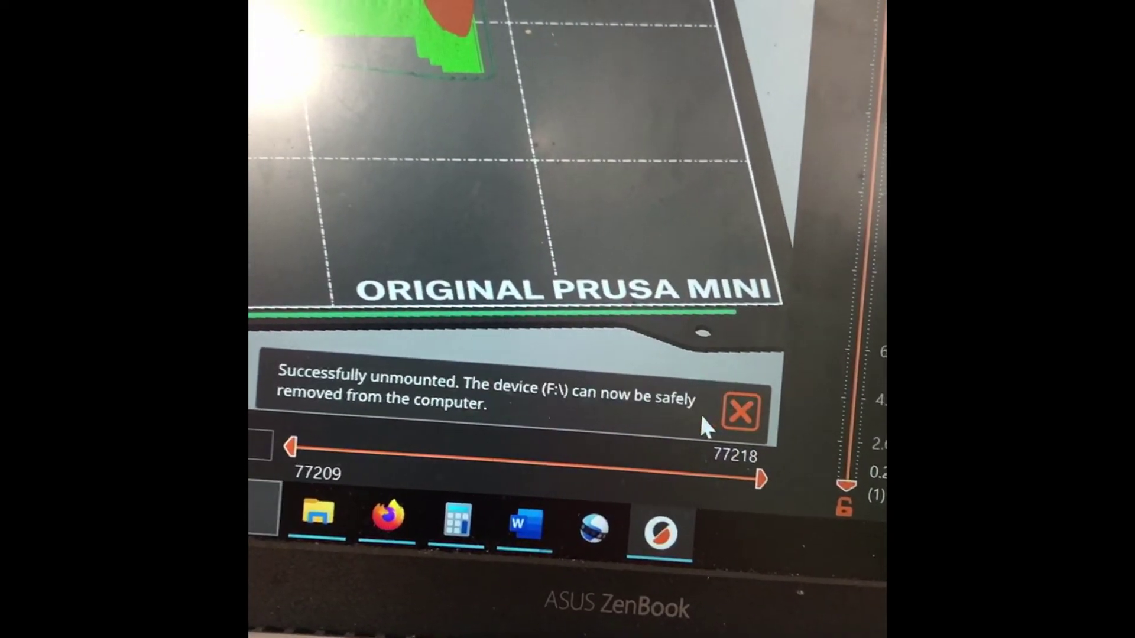